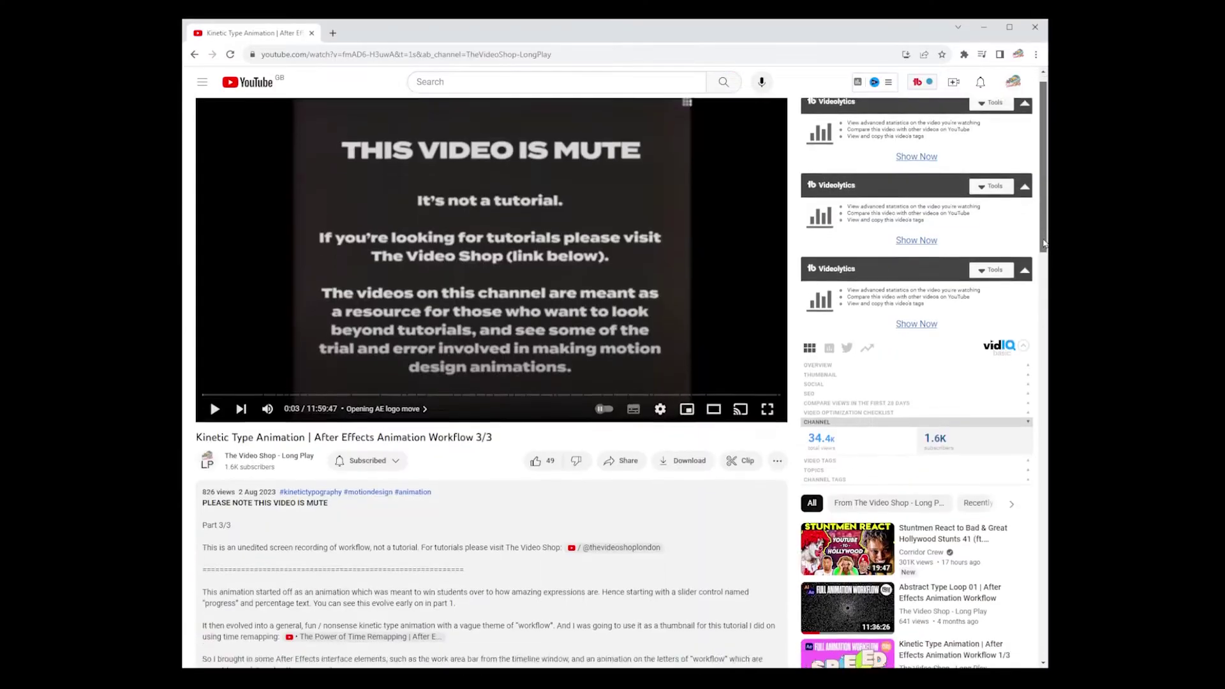
{"action": "scroll", "coordinate": [1044, 243], "scroll_direction": "down", "scroll_amount": 15}
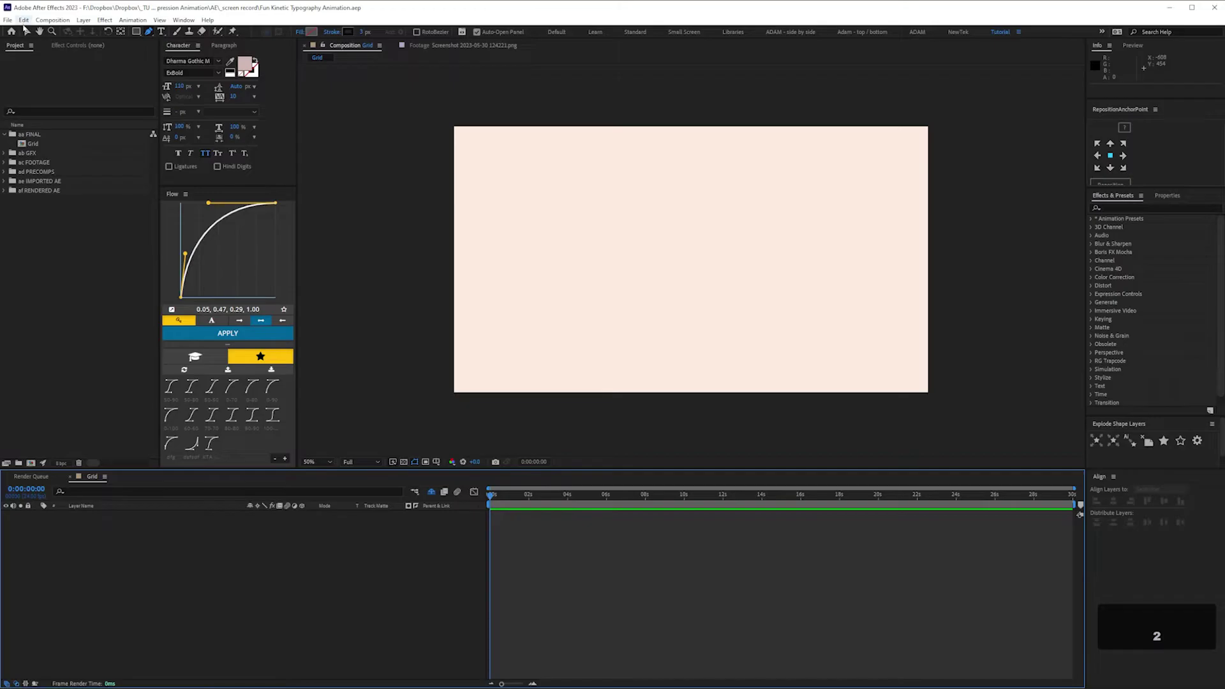
- Set the grid preferences to a gridline every 192 pixels with 2 subdivisions
{"action": "left_click", "coordinate": [24, 20]}
{"action": "mouse_move", "coordinate": [125, 310]}
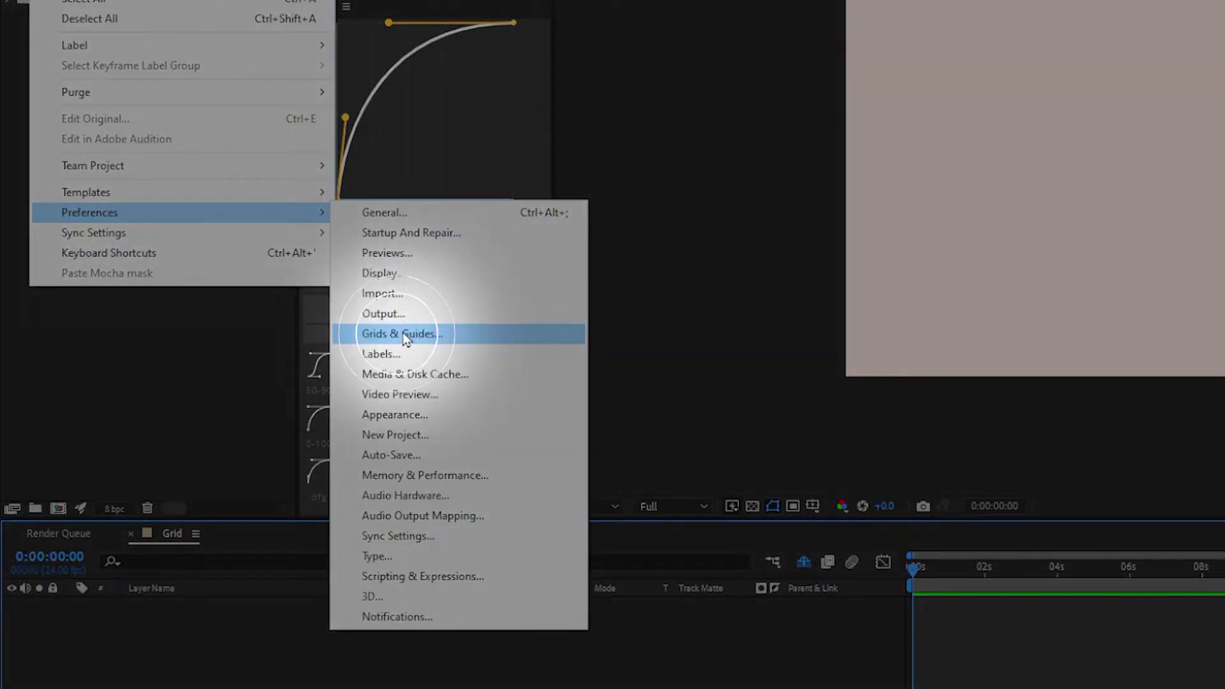
{"action": "left_click", "coordinate": [402, 686]}
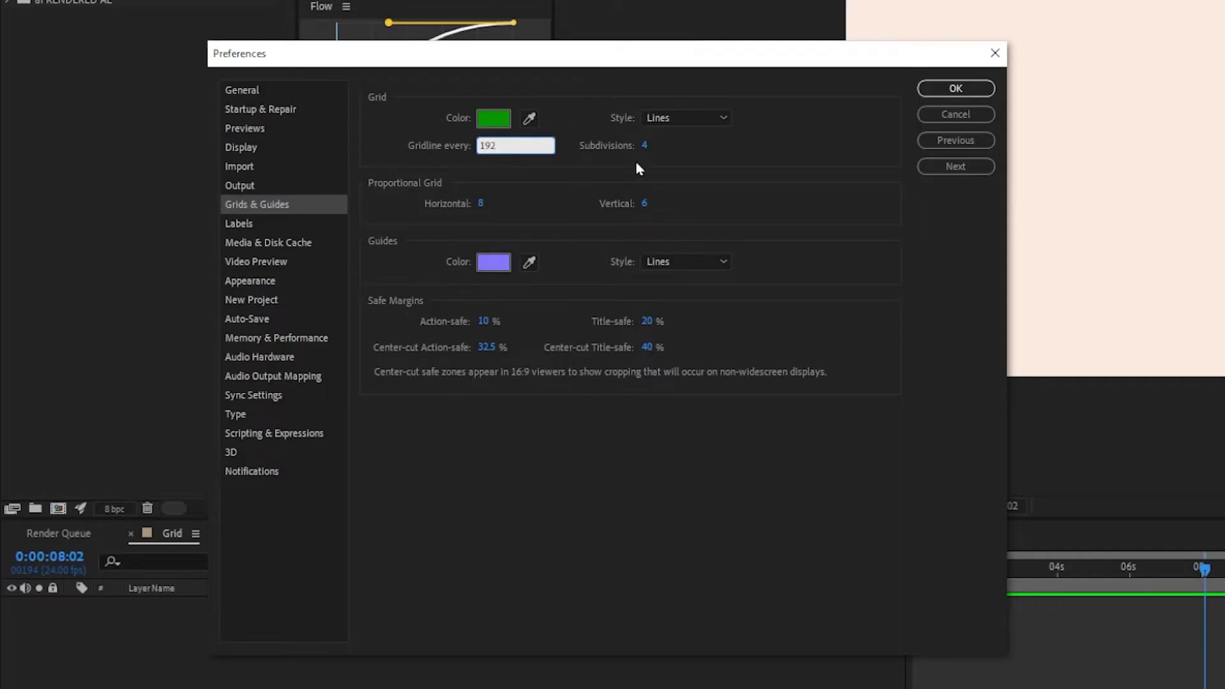
{"action": "left_click", "coordinate": [640, 146]}
{"action": "type", "text": "2"}
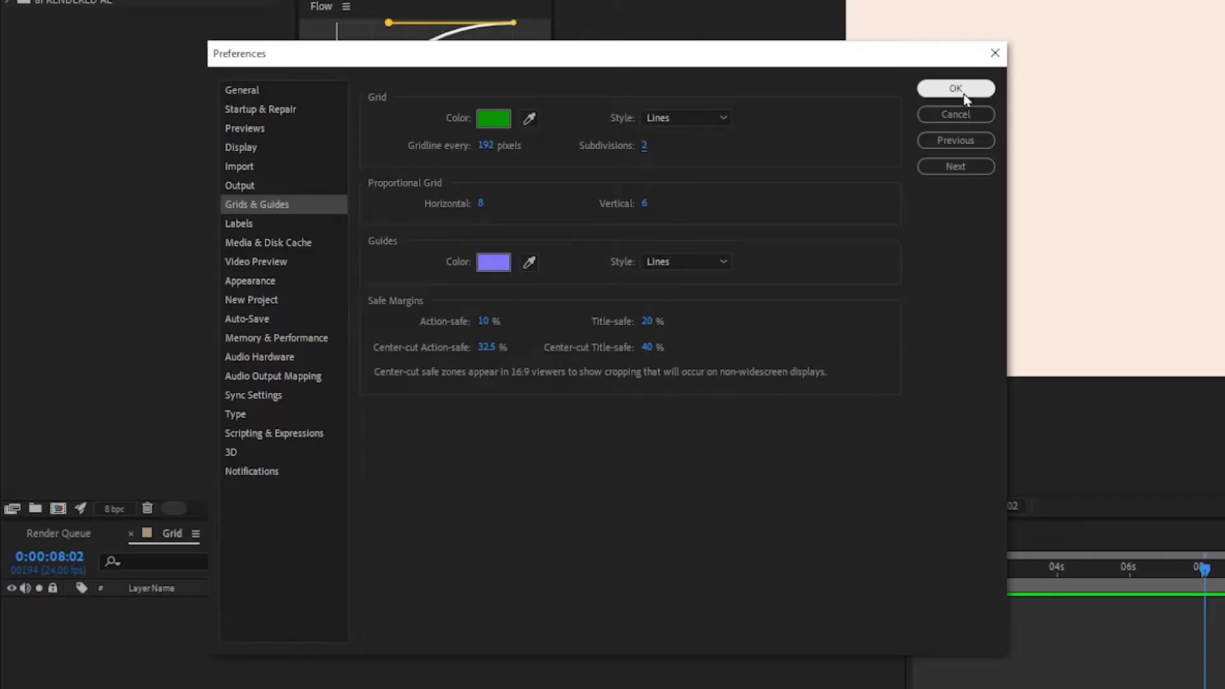
{"action": "left_click", "coordinate": [964, 93]}
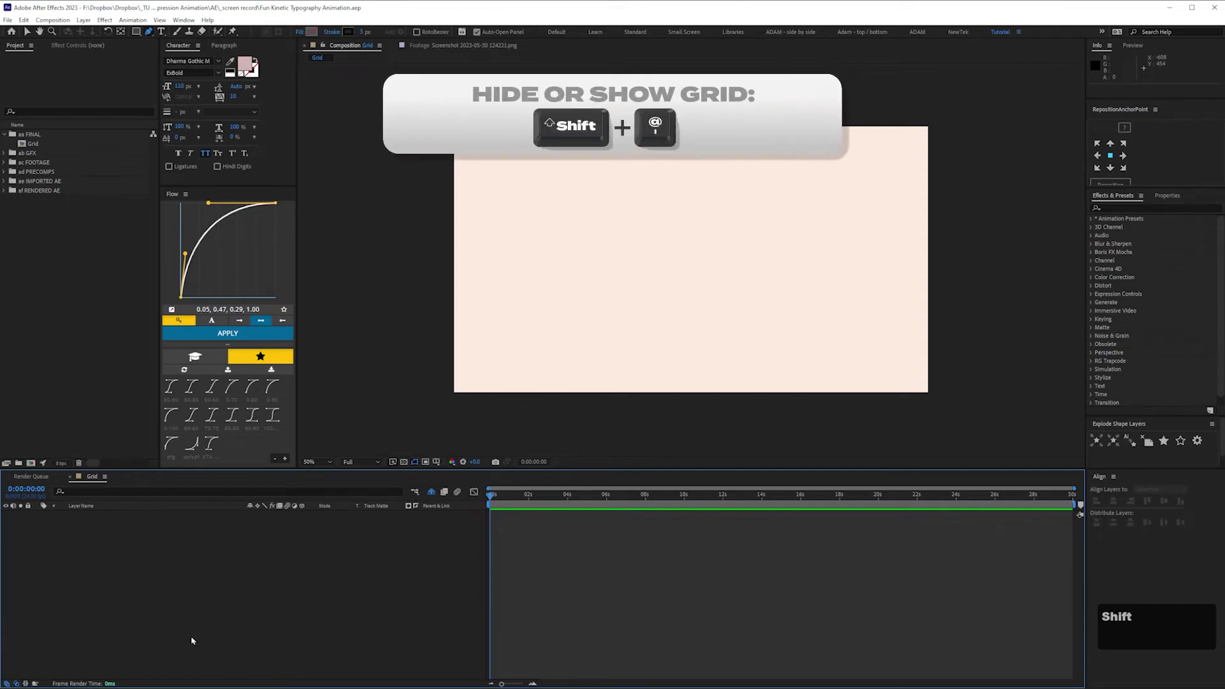
- Show the grid in the Grid composition and turn on snapping to the grid
{"action": "left_click", "coordinate": [160, 20]}
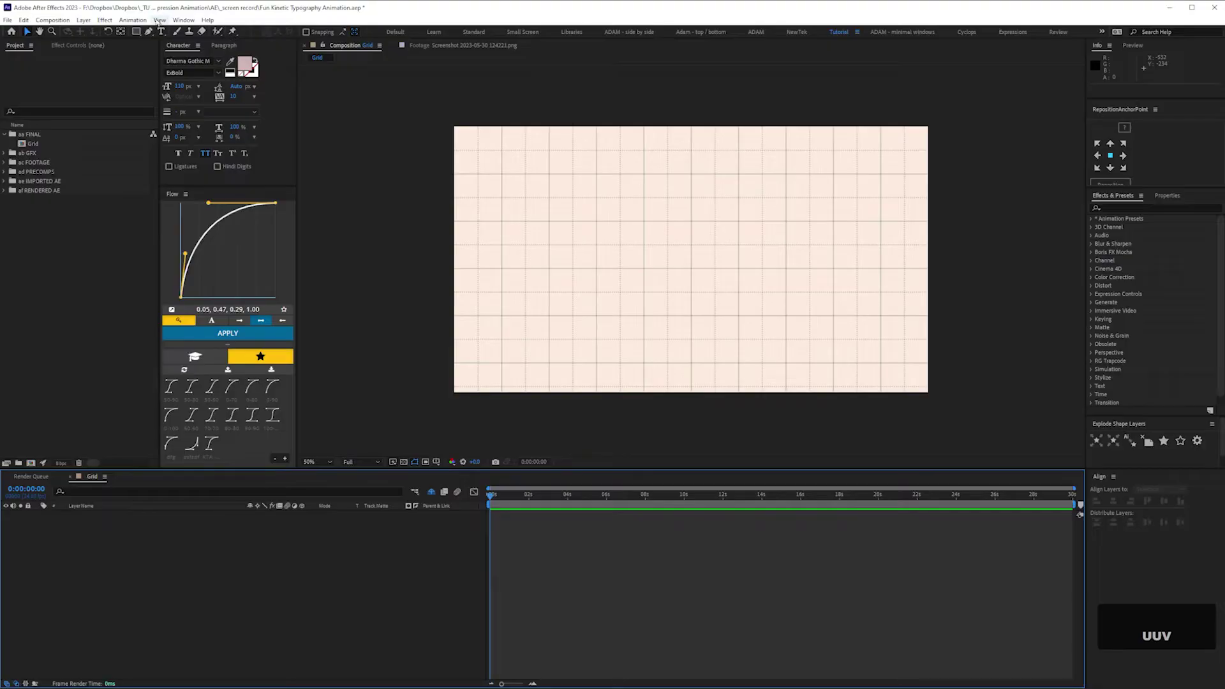
{"action": "left_click", "coordinate": [158, 20]}
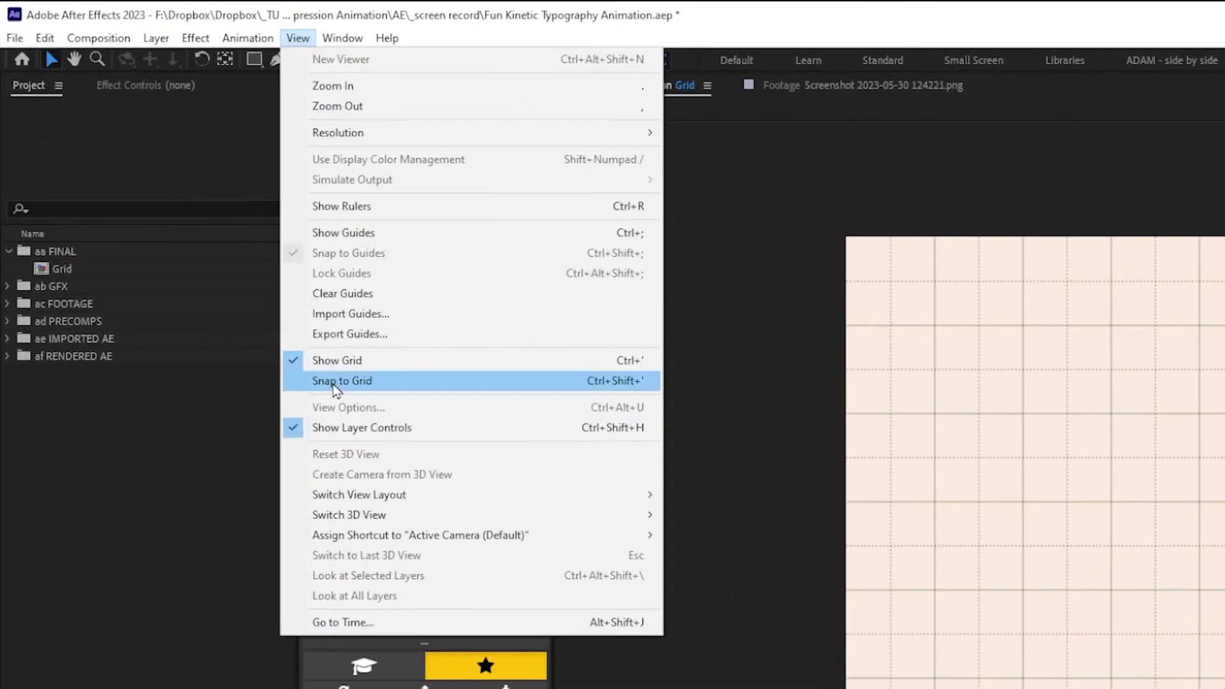
{"action": "left_click", "coordinate": [338, 386]}
- Draw a vertical Pen line two major grid squares in from the composition's left edge and extend its ends to the frame's top and bottom edges
{"action": "key", "text": "g"}
{"action": "left_click", "coordinate": [1022, 283]}
{"action": "left_click", "coordinate": [1023, 676]}
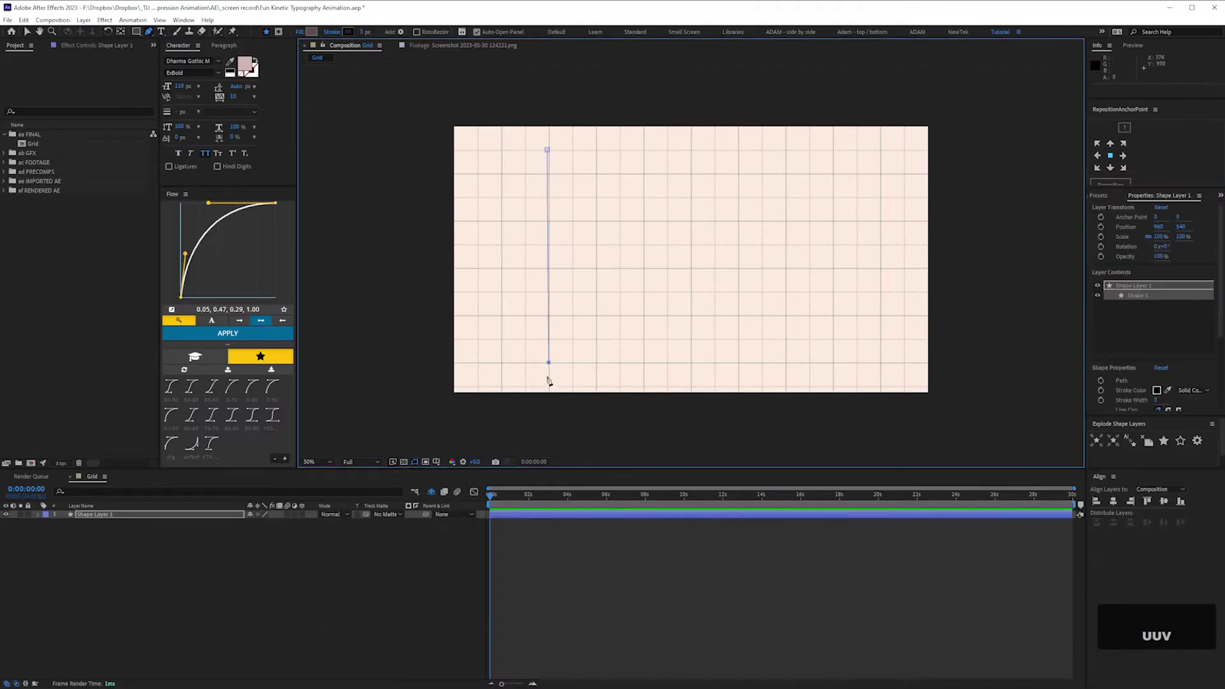
{"action": "key", "text": "v"}
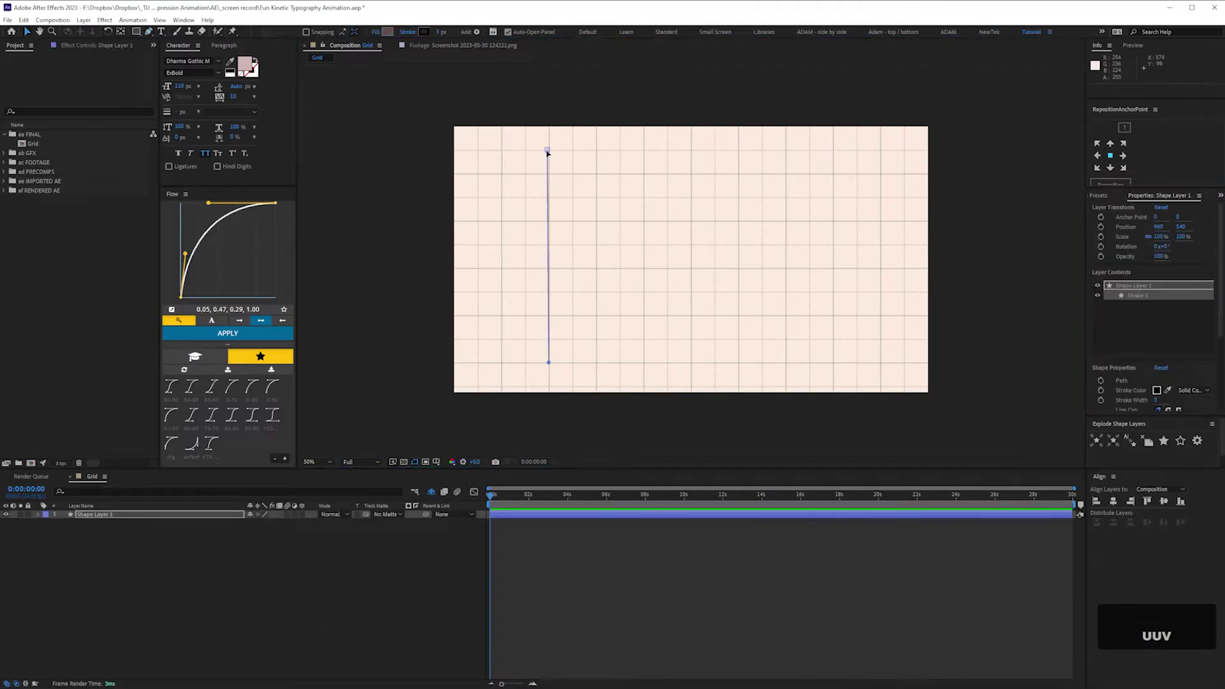
{"action": "left_click_drag", "start_coordinate": [547, 152], "coordinate": [549, 126]}
{"action": "left_click_drag", "start_coordinate": [549, 362], "coordinate": [532, 378]}
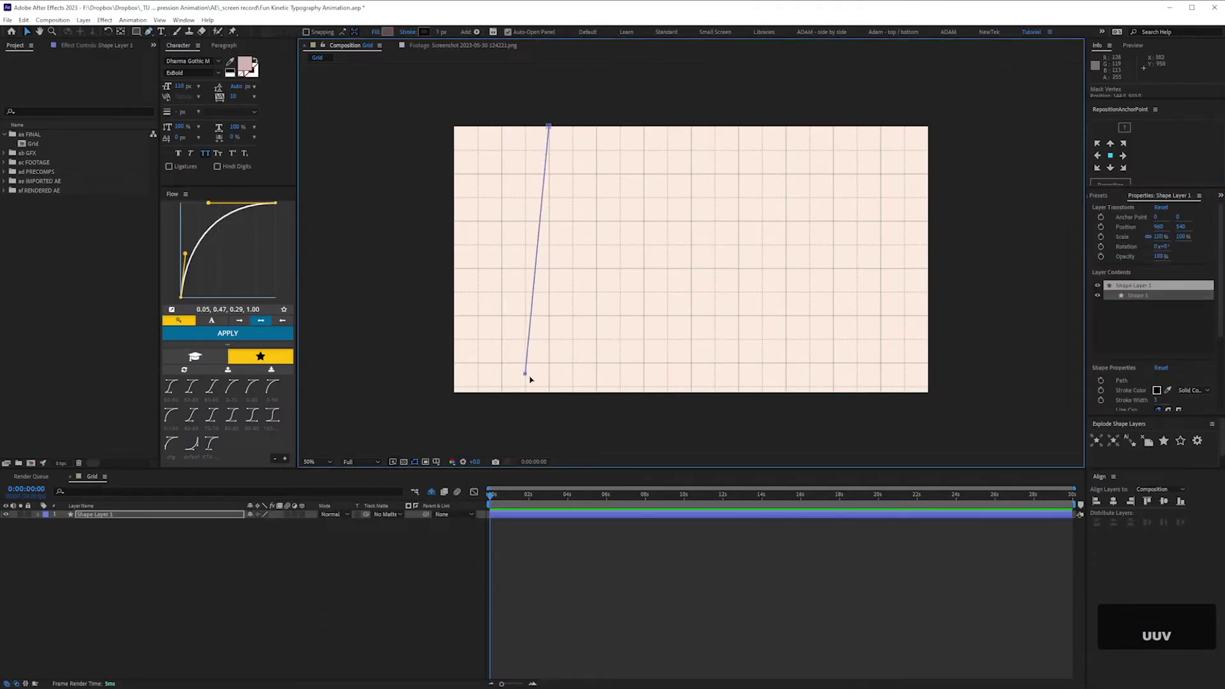
{"action": "key", "text": "F2"}
- Draw a second vertical Pen line two major grid squares in from the composition's right edge, running past the bottom of the frame
{"action": "key", "text": "g"}
{"action": "left_click", "coordinate": [833, 128]}
{"action": "left_click", "coordinate": [833, 386]}
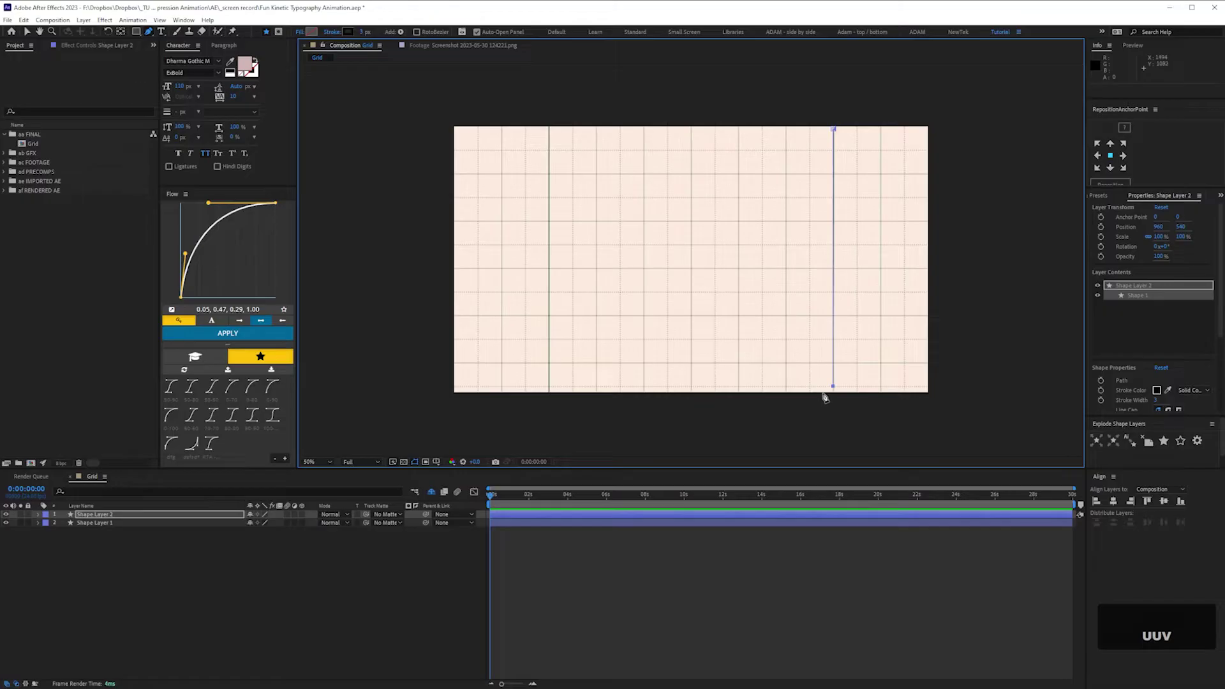
{"action": "key", "text": "v"}
{"action": "left_click_drag", "start_coordinate": [833, 386], "coordinate": [834, 400]}
- Duplicate the right-hand line and reshape the copy's path into a horizontal line joining the two vertical lines
{"action": "key", "text": "ctrl+d"}
{"action": "key", "text": "u"}
{"action": "key", "text": "u"}
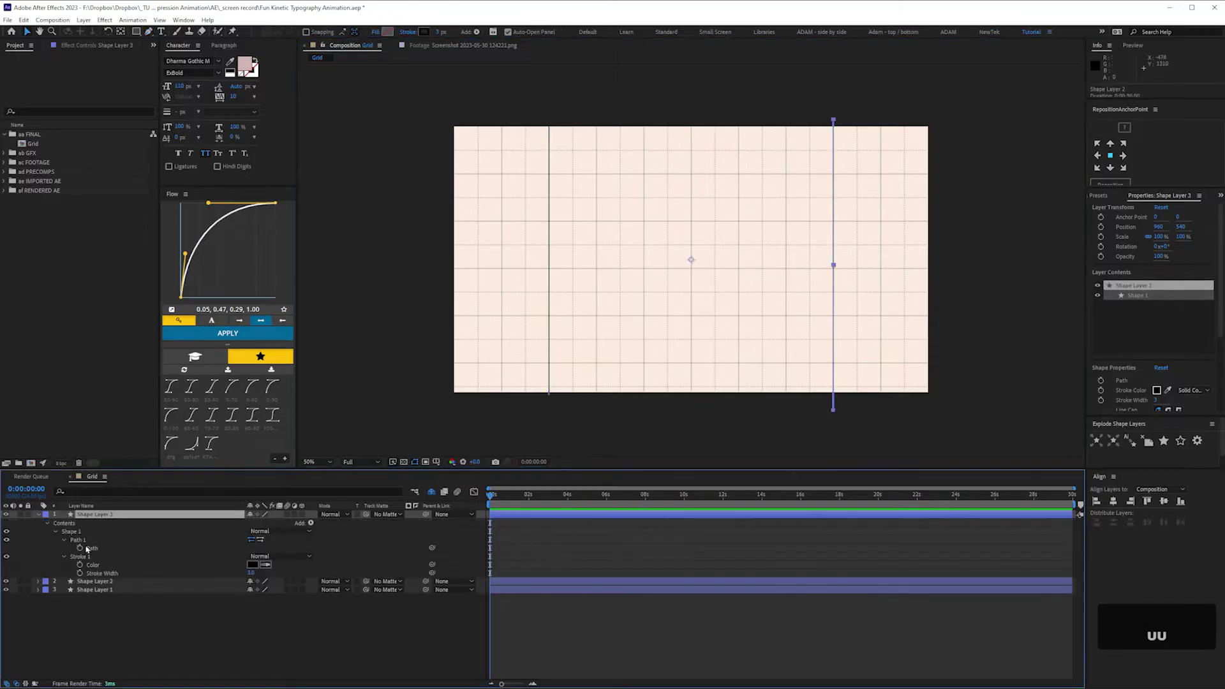
{"action": "double_click", "coordinate": [833, 128]}
{"action": "key", "text": "Return"}
{"action": "left_click_drag", "start_coordinate": [842, 115], "coordinate": [829, 221]}
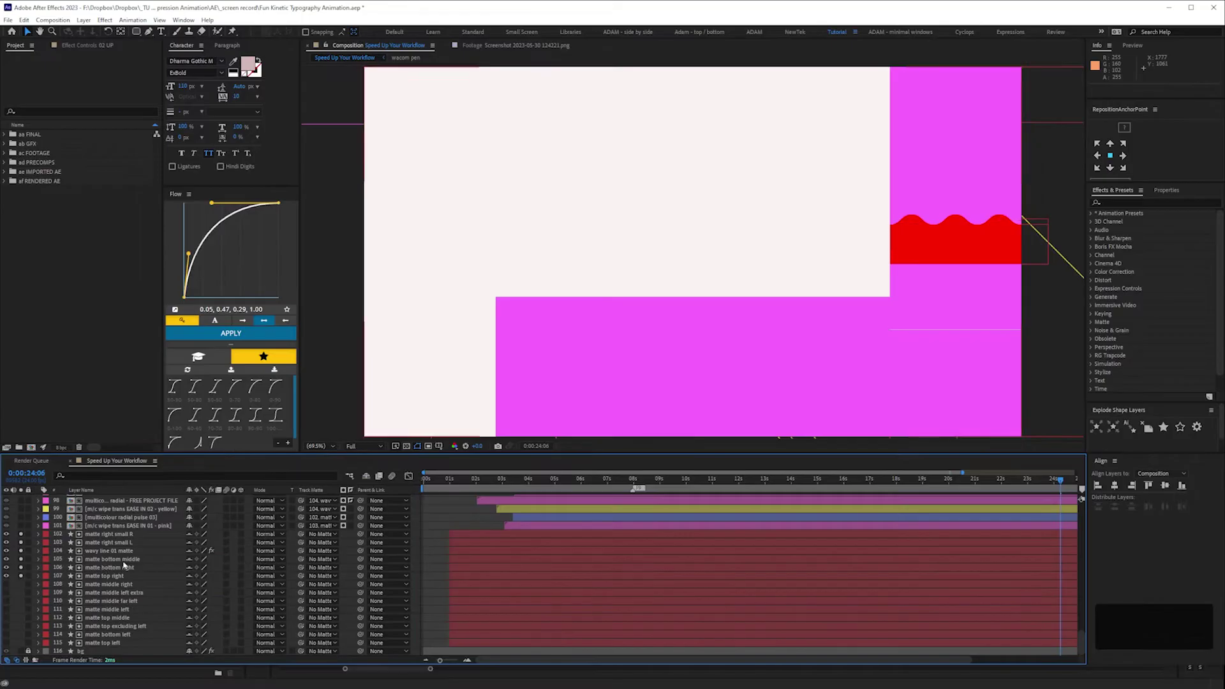
- Examine the matte shape layers and the track matte assignments in the Speed Up Your Workflow composition
{"action": "left_click", "coordinate": [124, 567]}
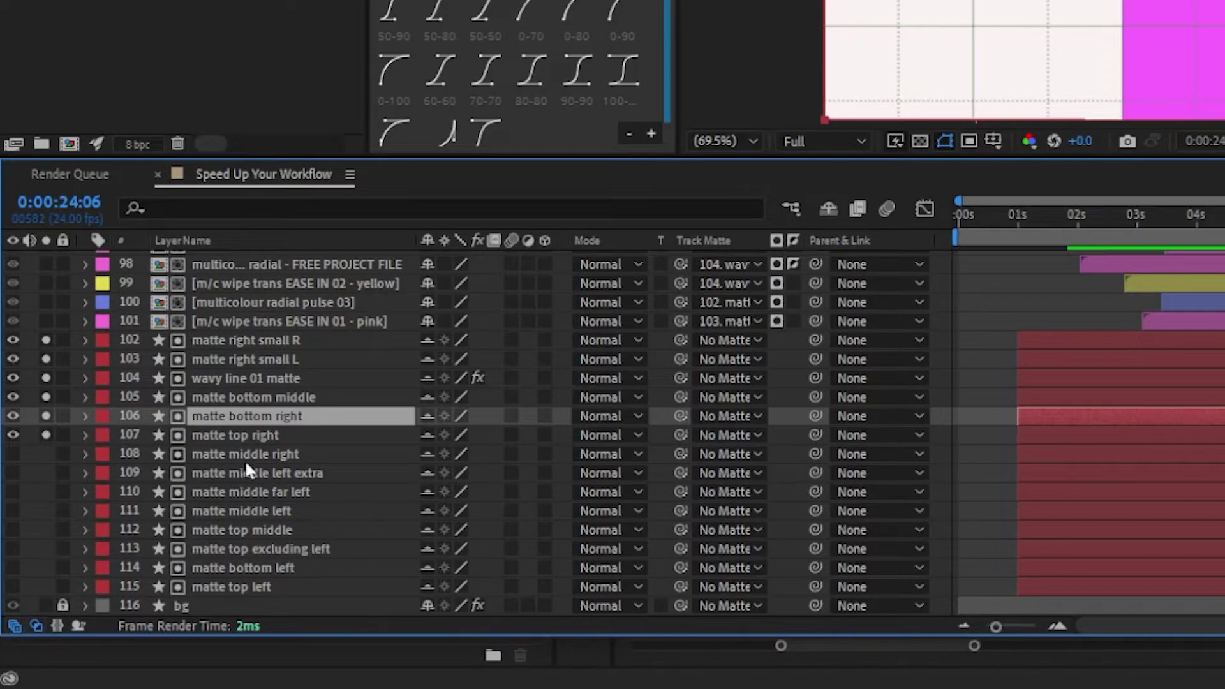
{"action": "left_click", "coordinate": [258, 379]}
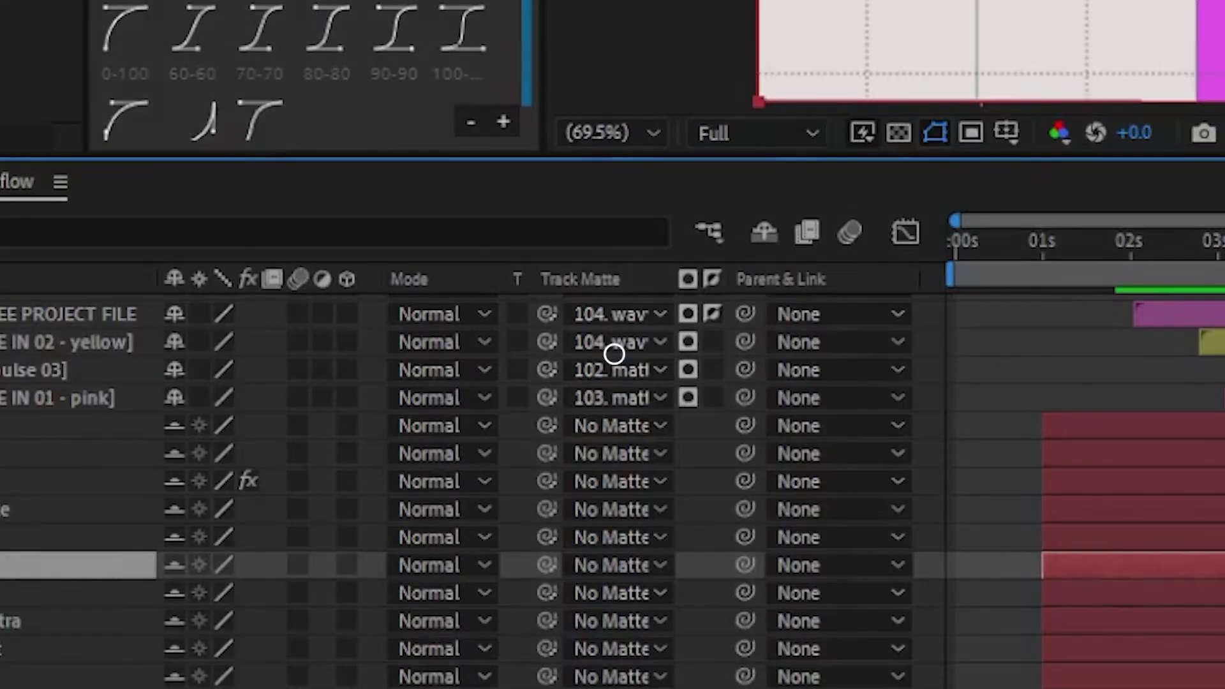
{"action": "left_click", "coordinate": [613, 350]}
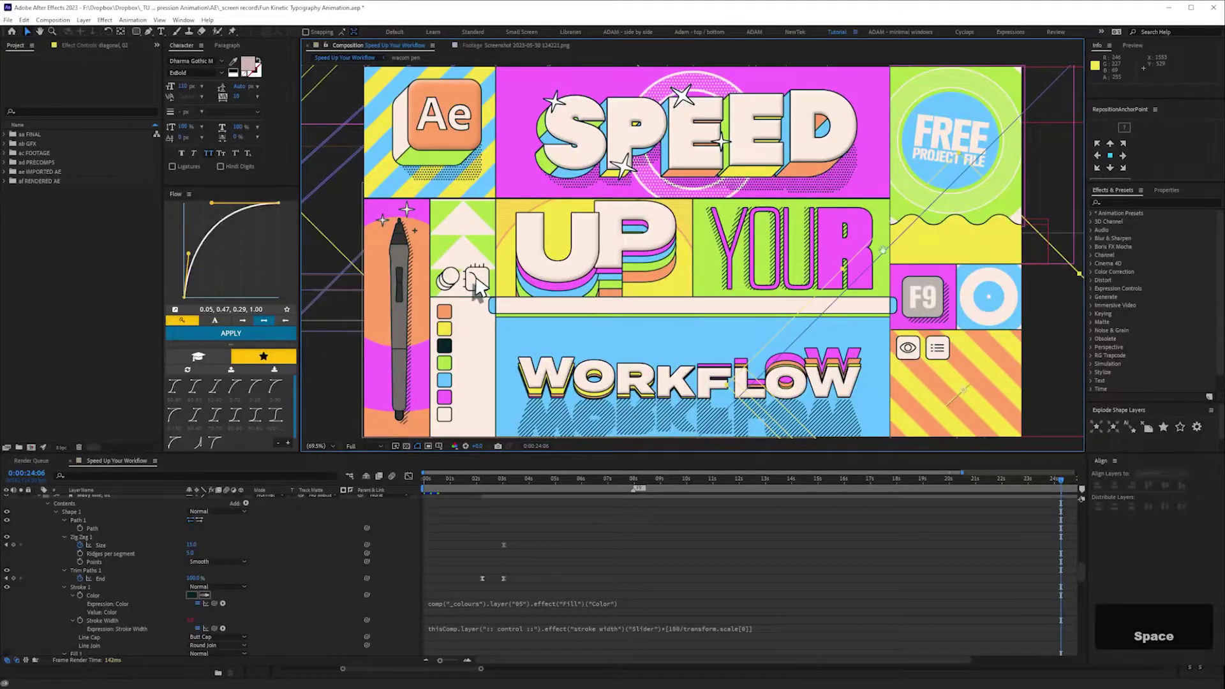
- Inspect the Speed Up Your Workflow artwork up close and look through its layer stack
{"action": "left_click_drag", "start_coordinate": [477, 285], "coordinate": [313, 367]}
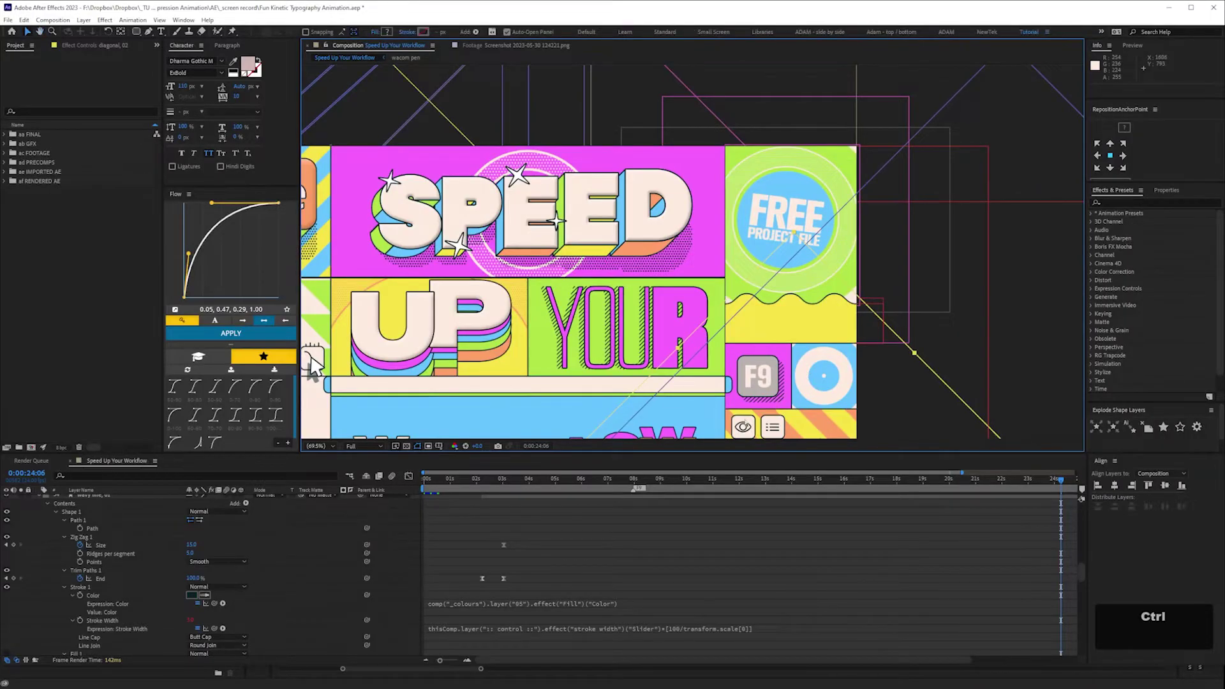
{"action": "key", "text": "ctrl+equal"}
{"action": "key", "text": "ctrl+equal"}
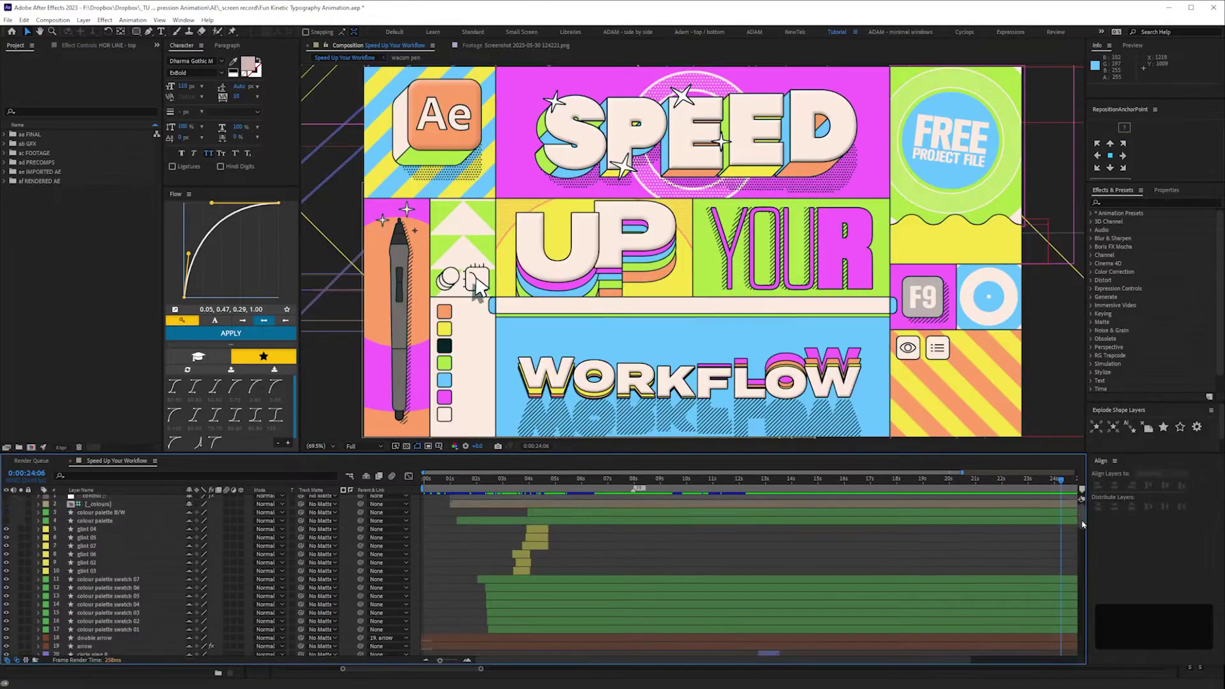
{"action": "scroll", "coordinate": [1085, 546], "scroll_direction": "down", "scroll_amount": 10}
{"action": "scroll", "coordinate": [1085, 547], "scroll_direction": "down", "scroll_amount": 8}
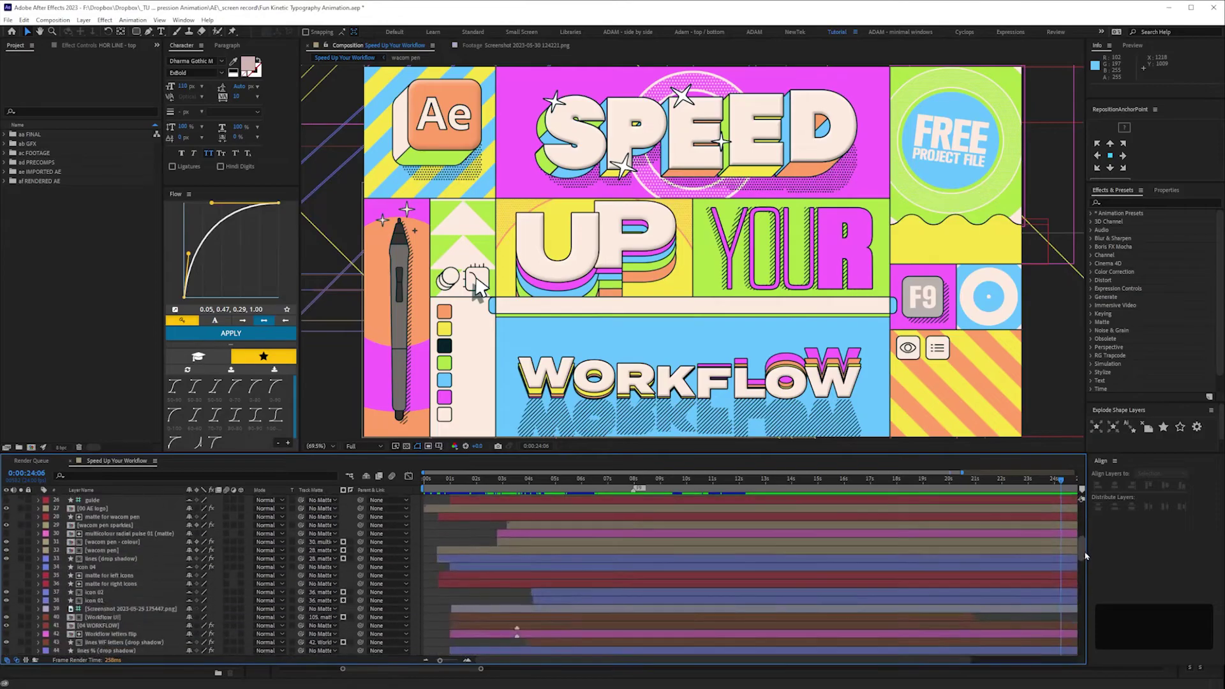
{"action": "scroll", "coordinate": [1082, 576], "scroll_direction": "down", "scroll_amount": 4}
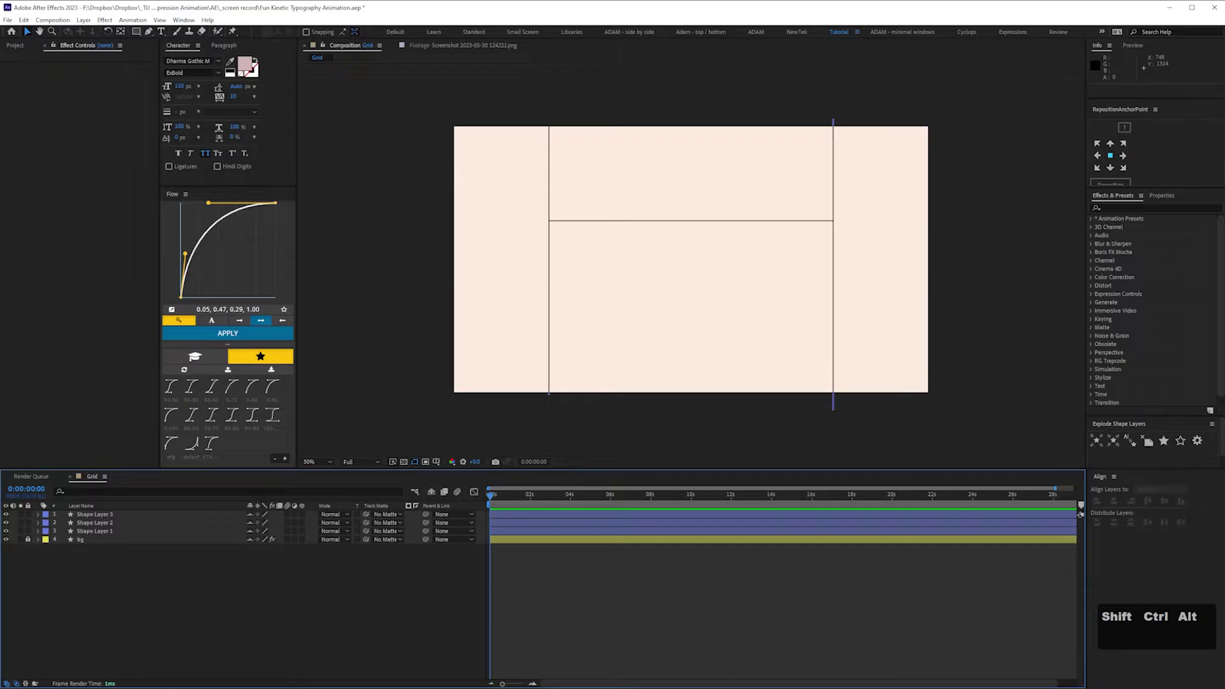
- Add a null object to the Grid composition and name it ":: control ::"
{"action": "key", "text": "ctrl+alt+shift+y"}
{"action": "key", "text": "Return"}
{"action": "type", "text": ":: c"}
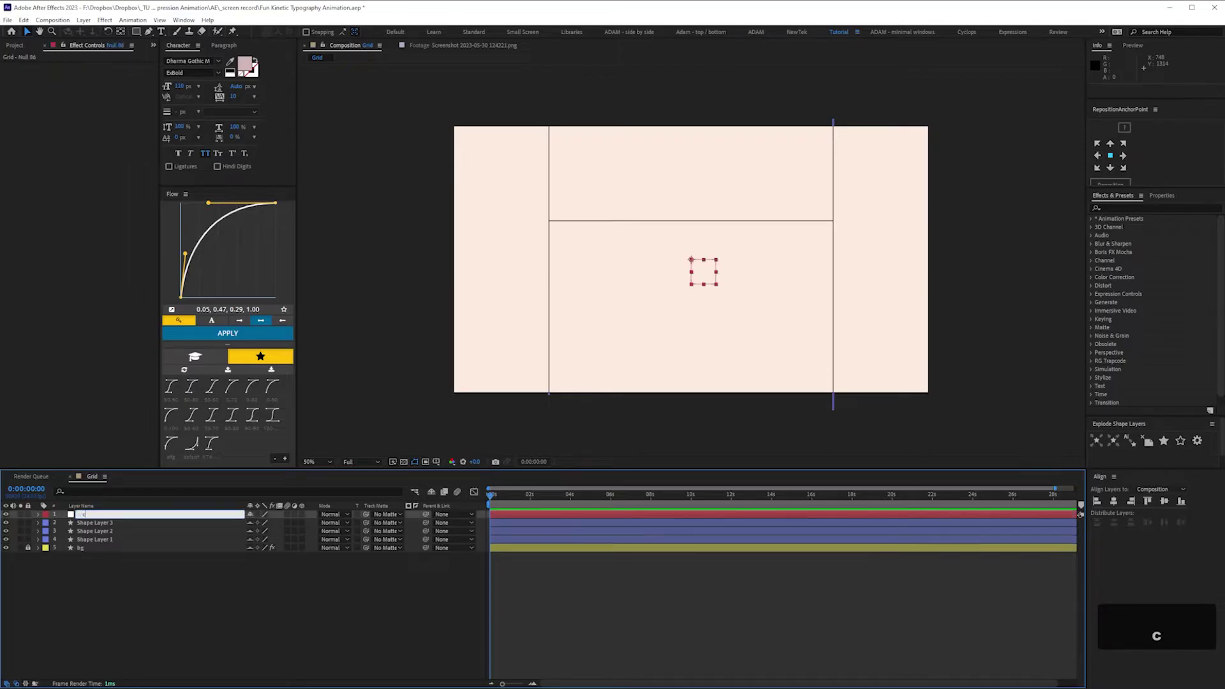
{"action": "type", "text": "ontrol ::"}
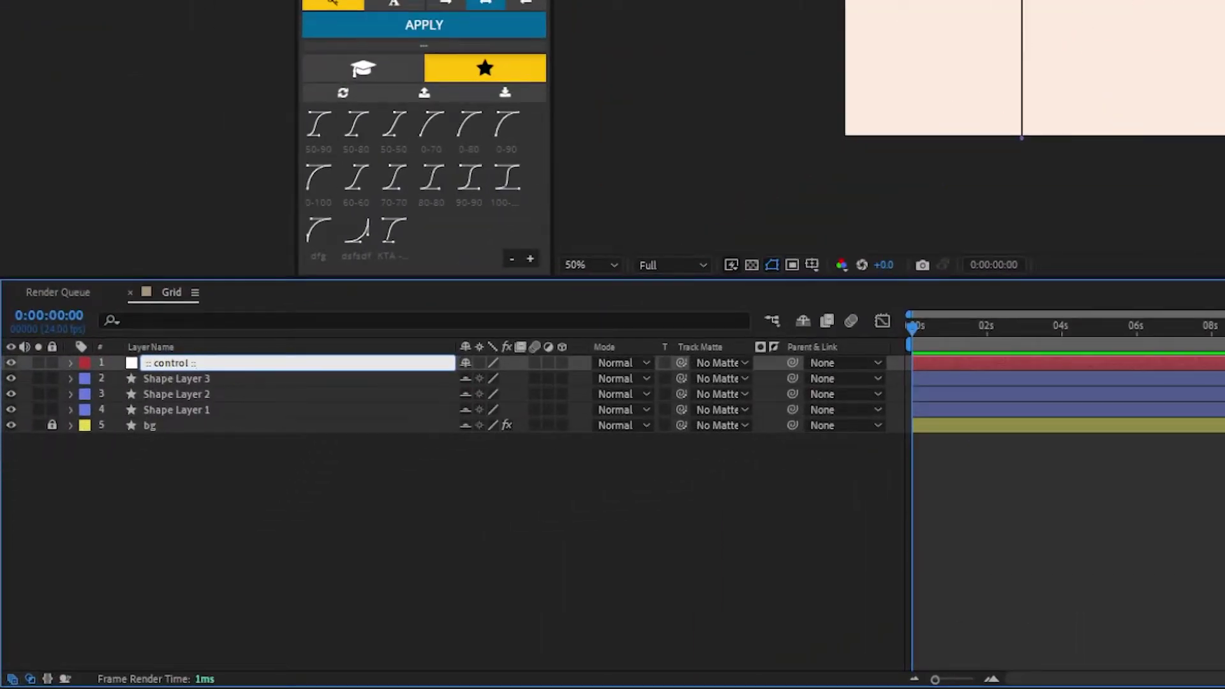
{"action": "key", "text": "Return"}
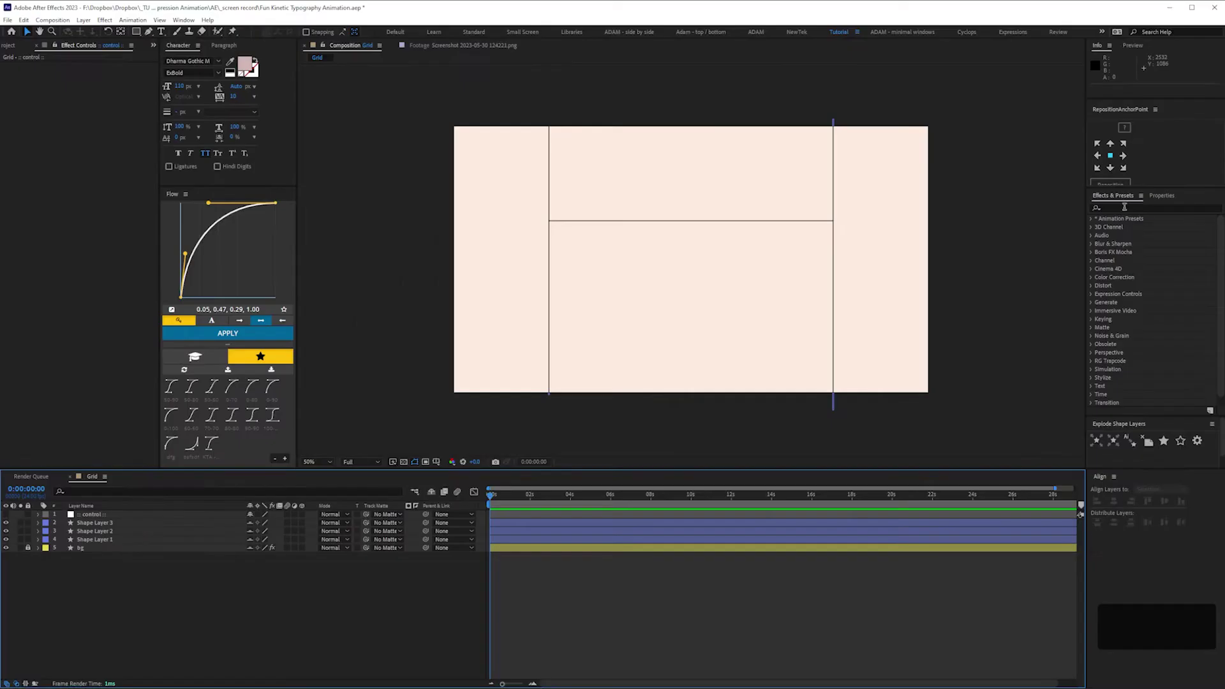
- Apply a Slider Control effect to the :: control :: null and rename the effect "stroke"
{"action": "left_click", "coordinate": [1175, 203]}
{"action": "type", "text": "slider"}
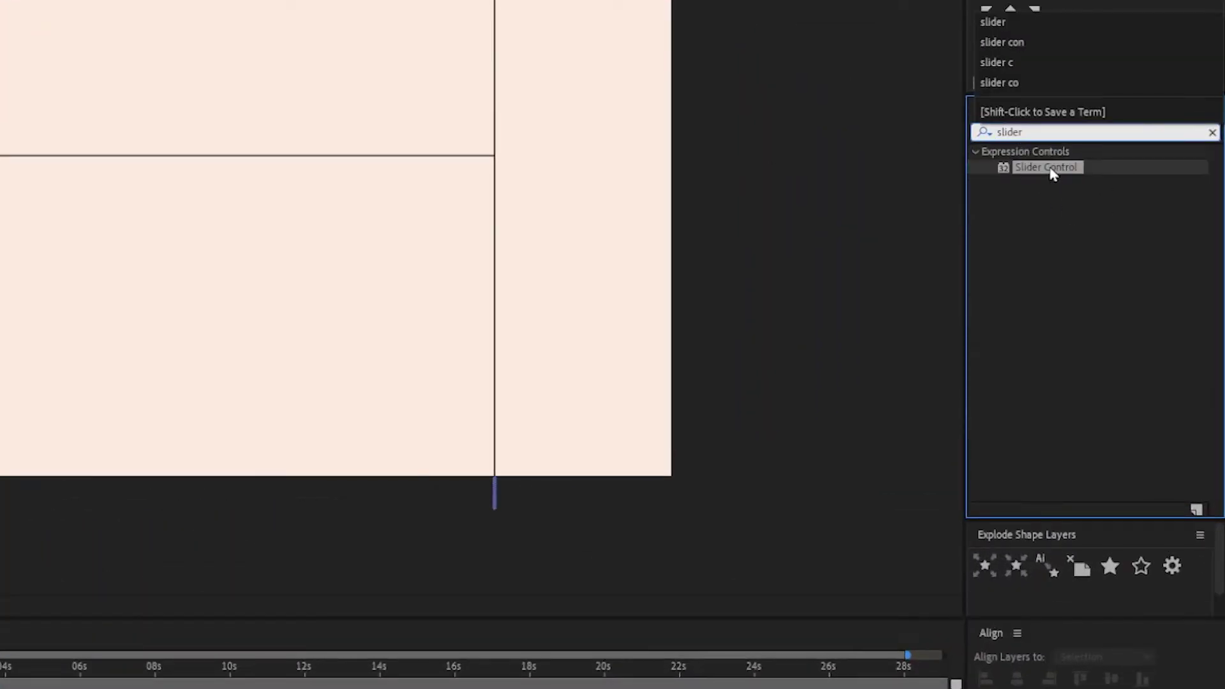
{"action": "left_click_drag", "start_coordinate": [1053, 171], "coordinate": [0, 688]}
{"action": "key", "text": "Return"}
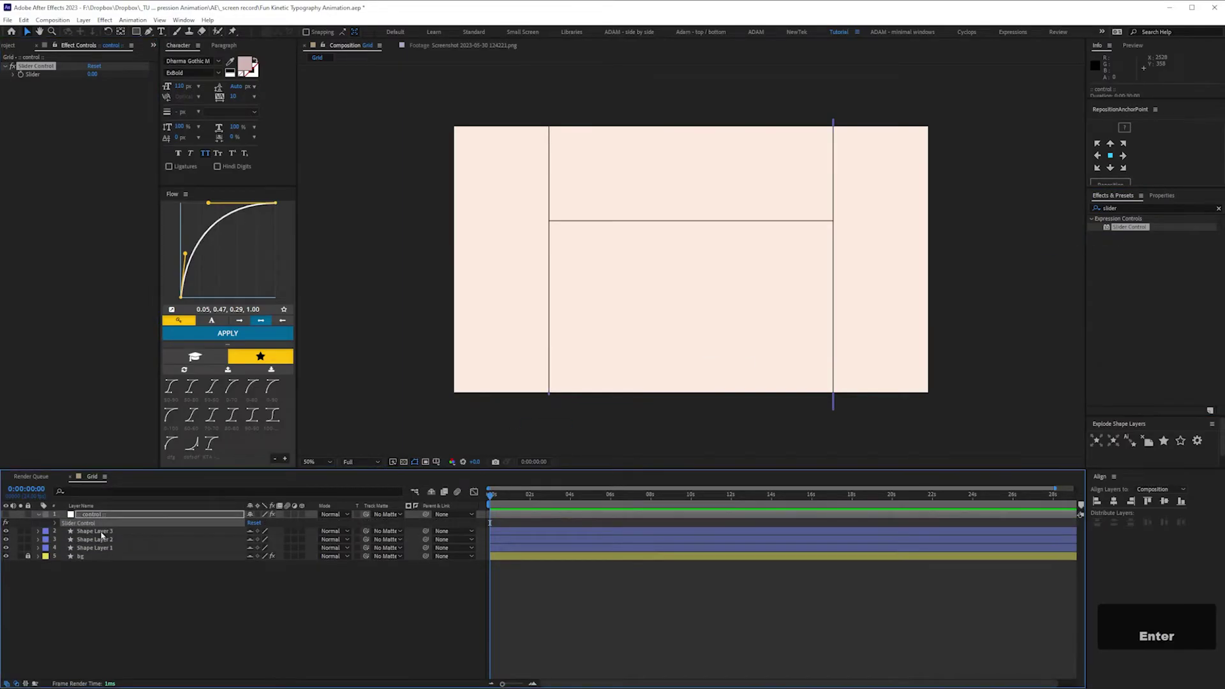
{"action": "type", "text": "stroke"}
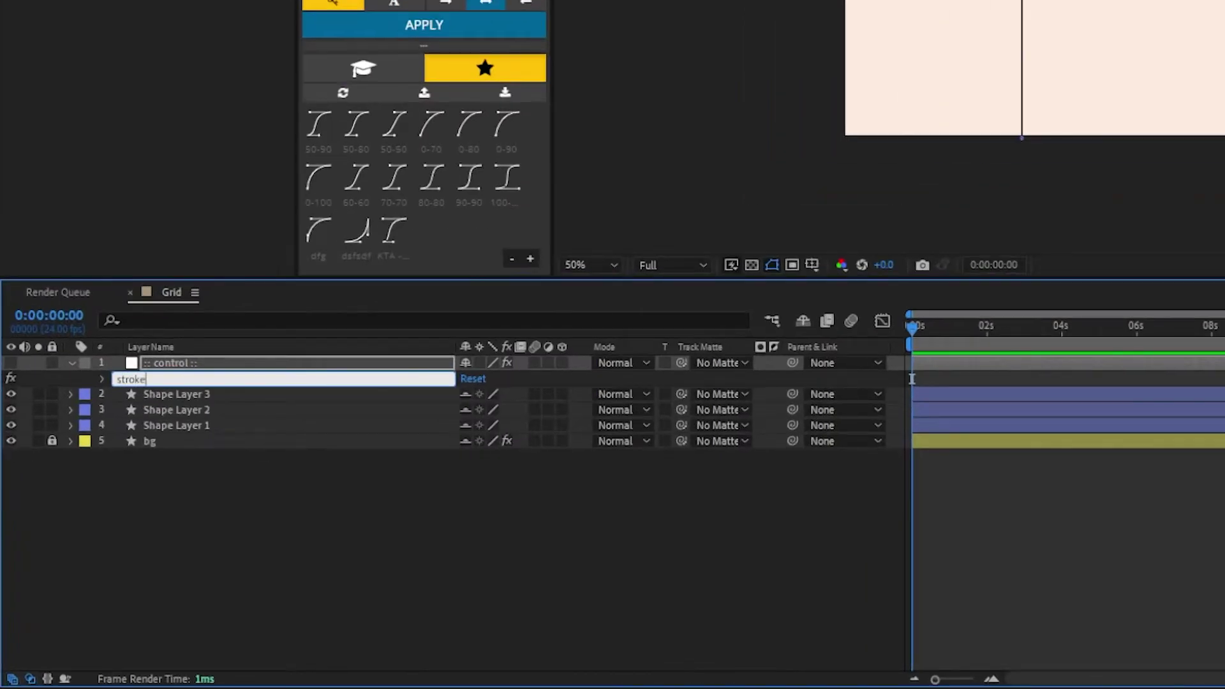
{"action": "key", "text": "Return"}
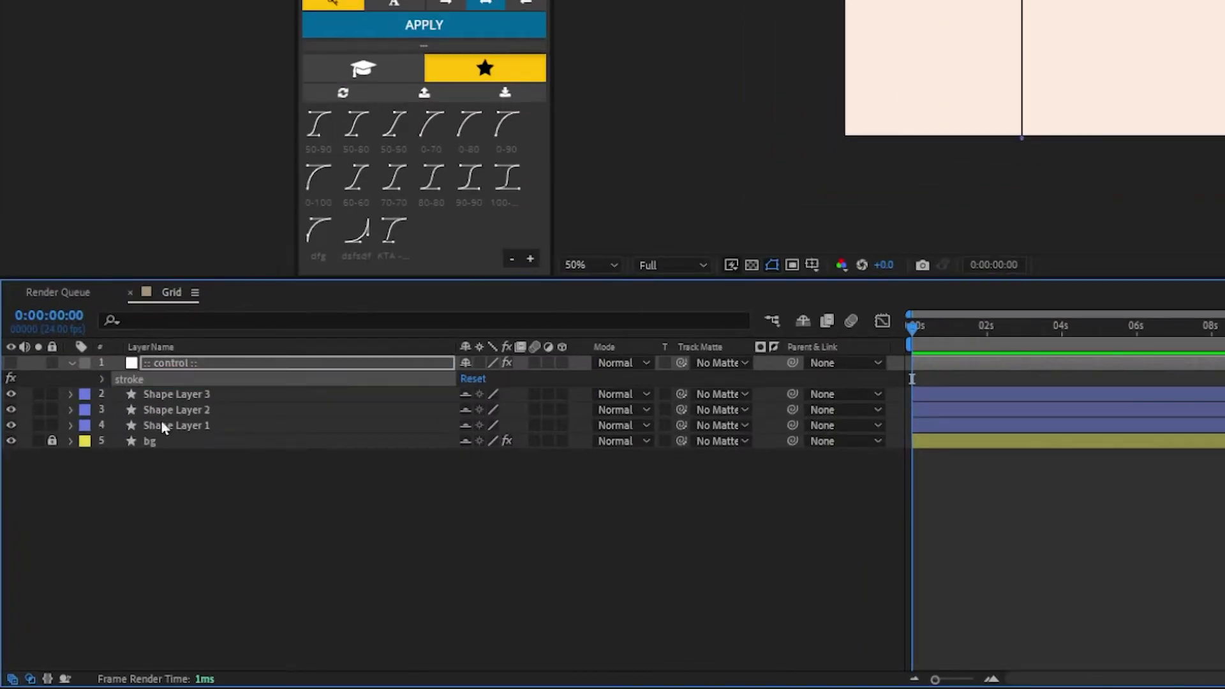
- Link Shape Layer 3's Stroke Width to the stroke slider on the :: control :: null
{"action": "left_click", "coordinate": [100, 379]}
{"action": "left_click", "coordinate": [71, 425]}
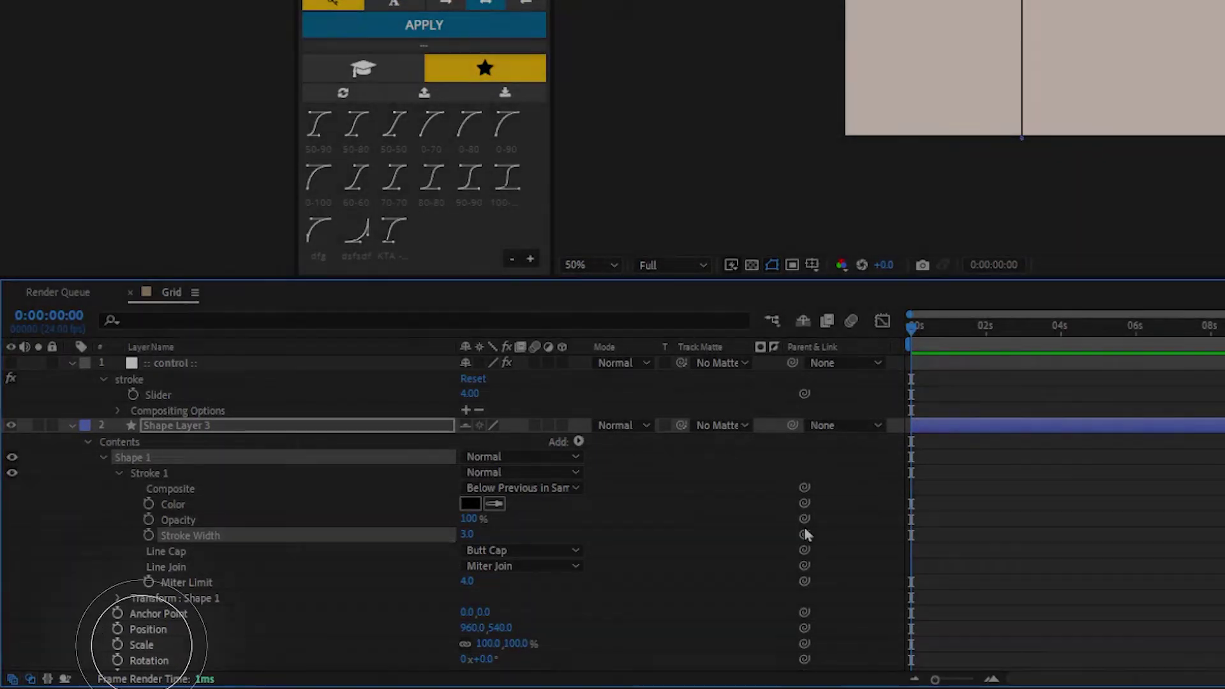
{"action": "mouse_move", "coordinate": [804, 534]}
{"action": "left_mouse_down"}
{"action": "mouse_move", "coordinate": [713, 535]}
{"action": "mouse_move", "coordinate": [170, 397]}
{"action": "left_mouse_up"}
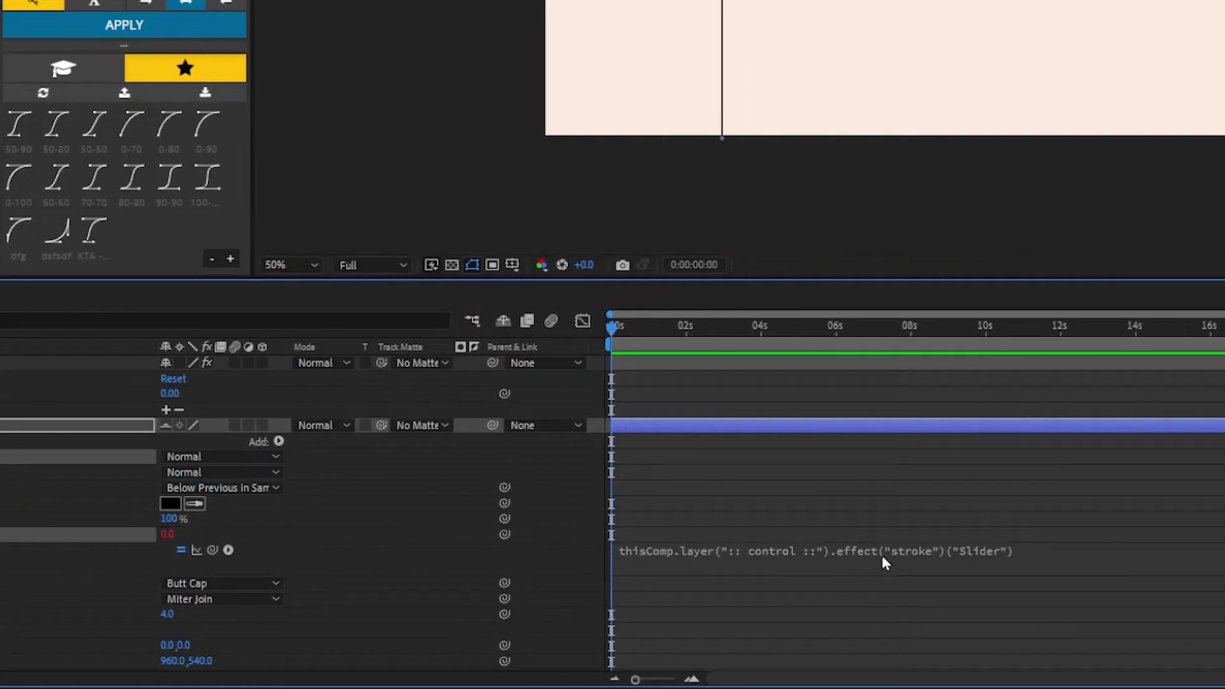
- Multiply Shape Layer 3's Stroke Width expression by [100/transform.scale[0]] and raise the stroke slider to 44
{"action": "left_click", "coordinate": [1078, 553]}
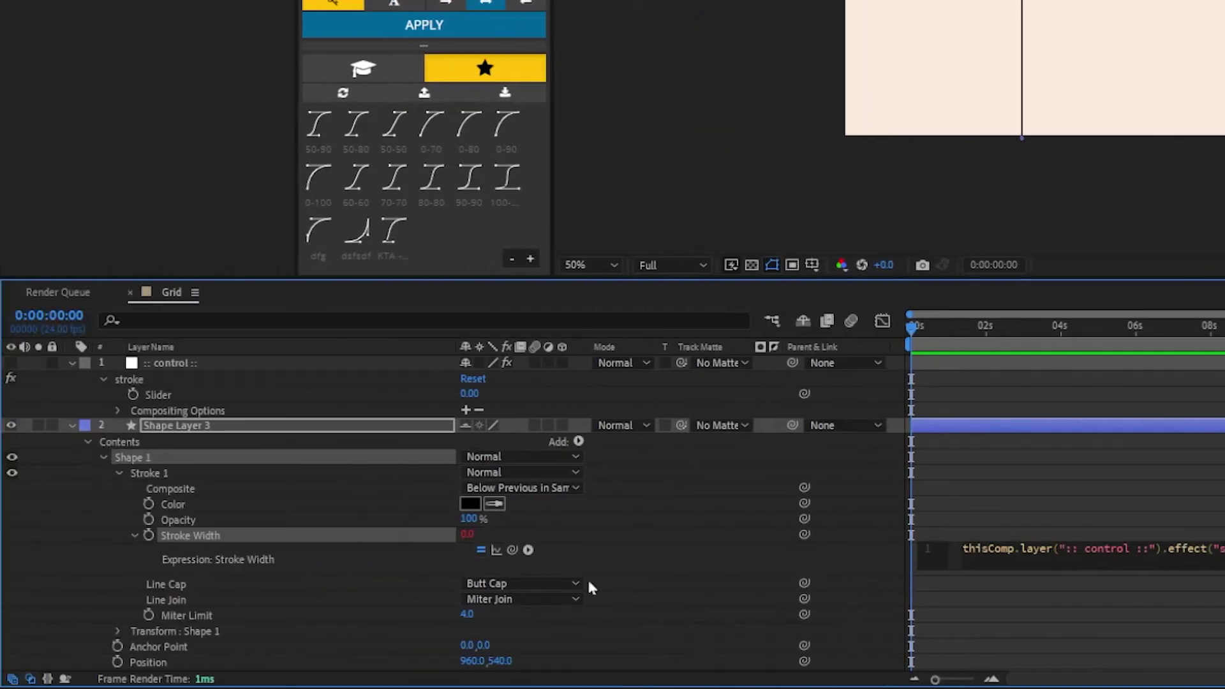
{"action": "mouse_move", "coordinate": [512, 549]}
{"action": "left_mouse_down"}
{"action": "mouse_move", "coordinate": [123, 656]}
{"action": "mouse_move", "coordinate": [171, 679]}
{"action": "mouse_move", "coordinate": [224, 600]}
{"action": "mouse_move", "coordinate": [484, 594]}
{"action": "left_mouse_up"}
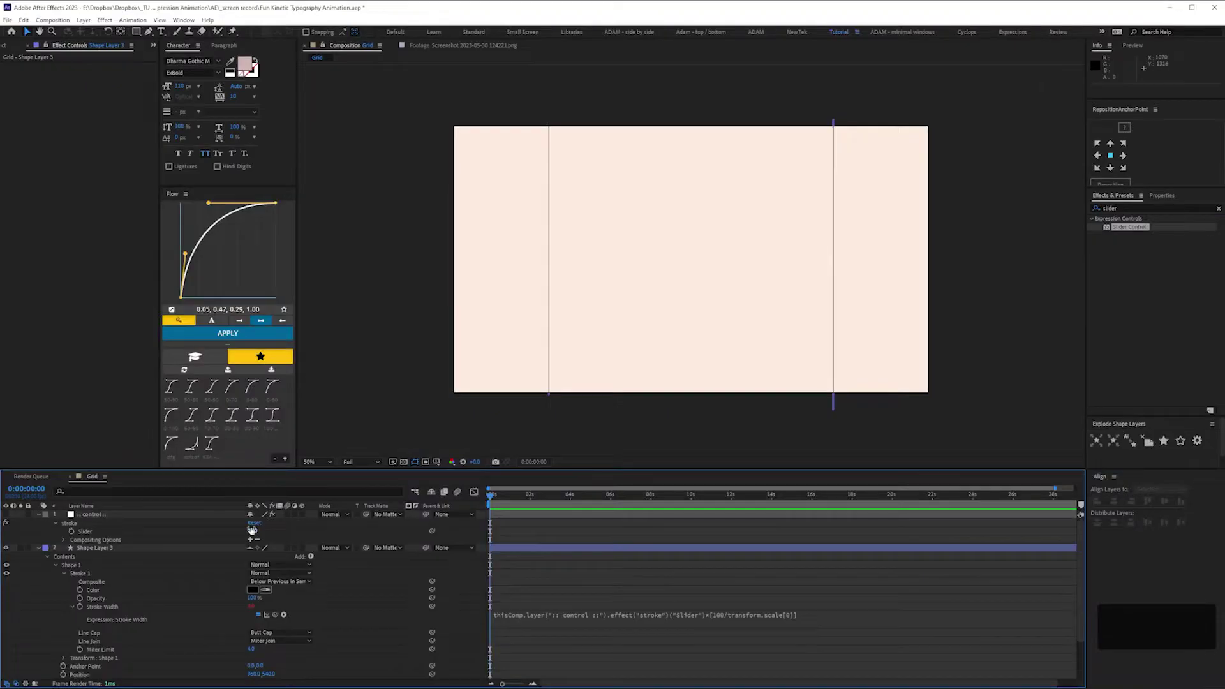
{"action": "mouse_move", "coordinate": [252, 530]}
{"action": "left_mouse_down"}
{"action": "mouse_move", "coordinate": [319, 532]}
{"action": "mouse_move", "coordinate": [275, 532]}
{"action": "mouse_move", "coordinate": [290, 532]}
{"action": "left_mouse_up"}
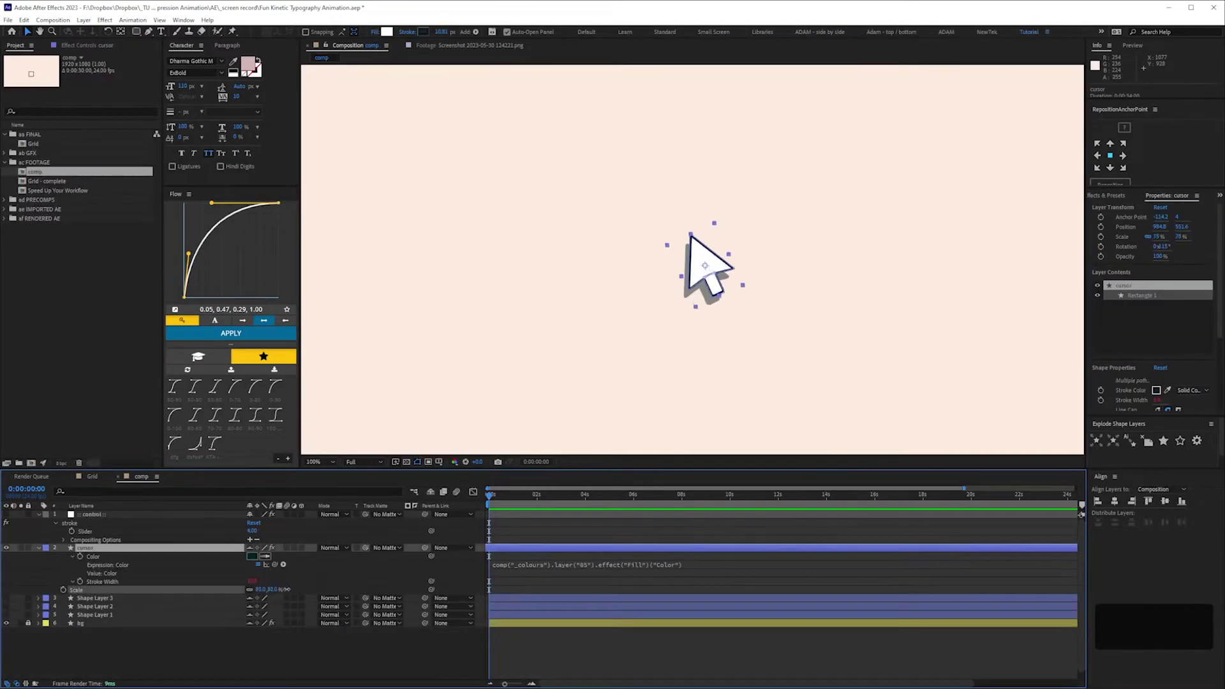
- Switch to the comp composition and reduce the cursor layer's scale to test its stroke width expression
{"action": "mouse_move", "coordinate": [261, 589]}
{"action": "left_mouse_down"}
{"action": "mouse_move", "coordinate": [321, 605]}
{"action": "mouse_move", "coordinate": [217, 597]}
{"action": "left_mouse_up"}
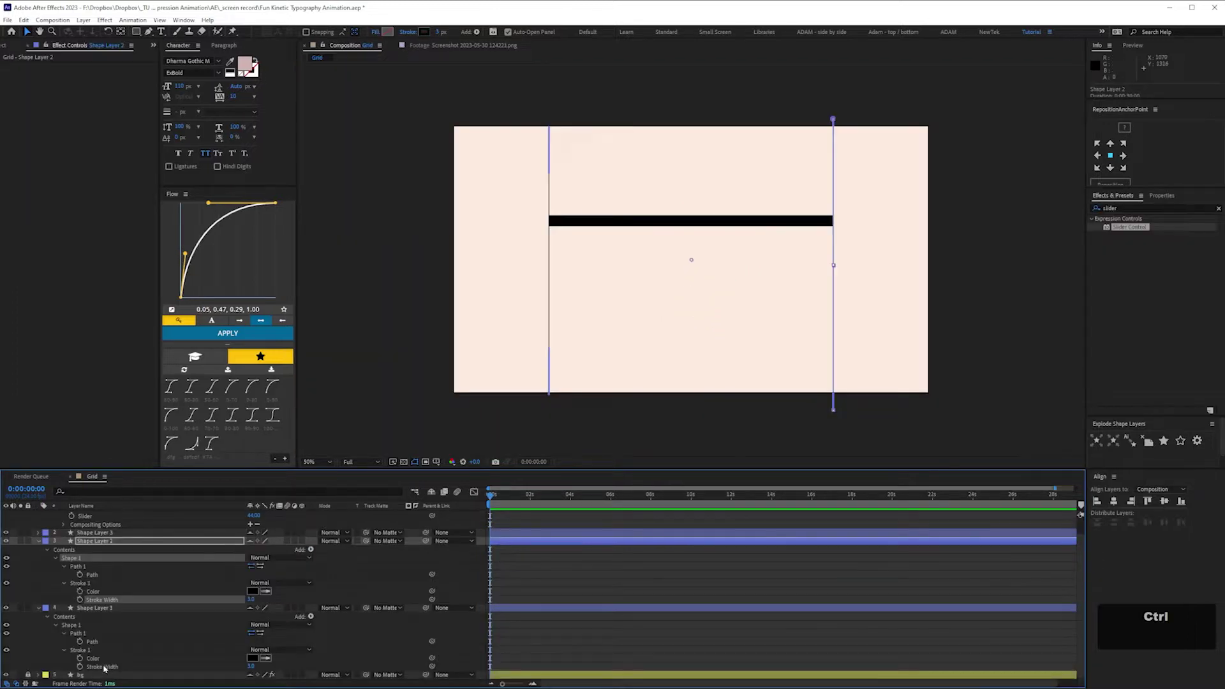
- Paste the stroke width expression onto the Stroke Width of Shape Layers 1 and 2 in the Grid composition, and adjust the stroke slider to test it
{"action": "left_click", "coordinate": [120, 668], "text": "ctrl"}
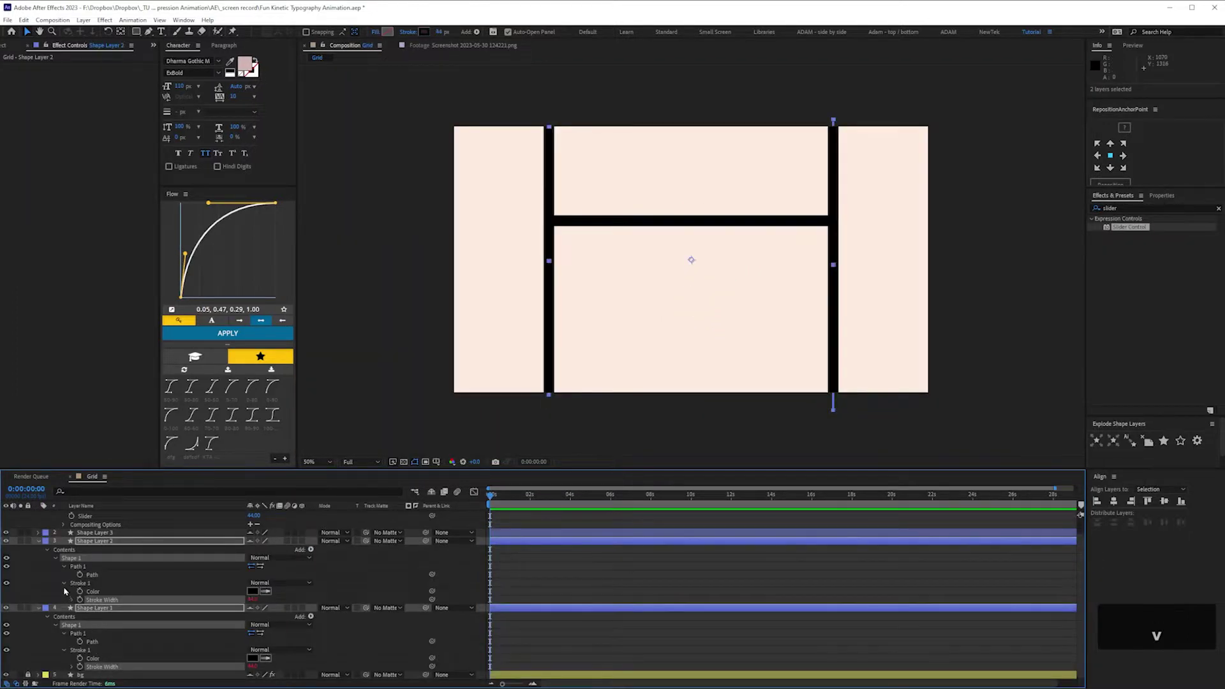
{"action": "scroll", "coordinate": [121, 668], "scroll_direction": "up", "scroll_amount": 1}
{"action": "mouse_move", "coordinate": [254, 530]}
{"action": "left_mouse_down"}
{"action": "mouse_move", "coordinate": [233, 531]}
{"action": "mouse_move", "coordinate": [279, 535]}
{"action": "left_mouse_up"}
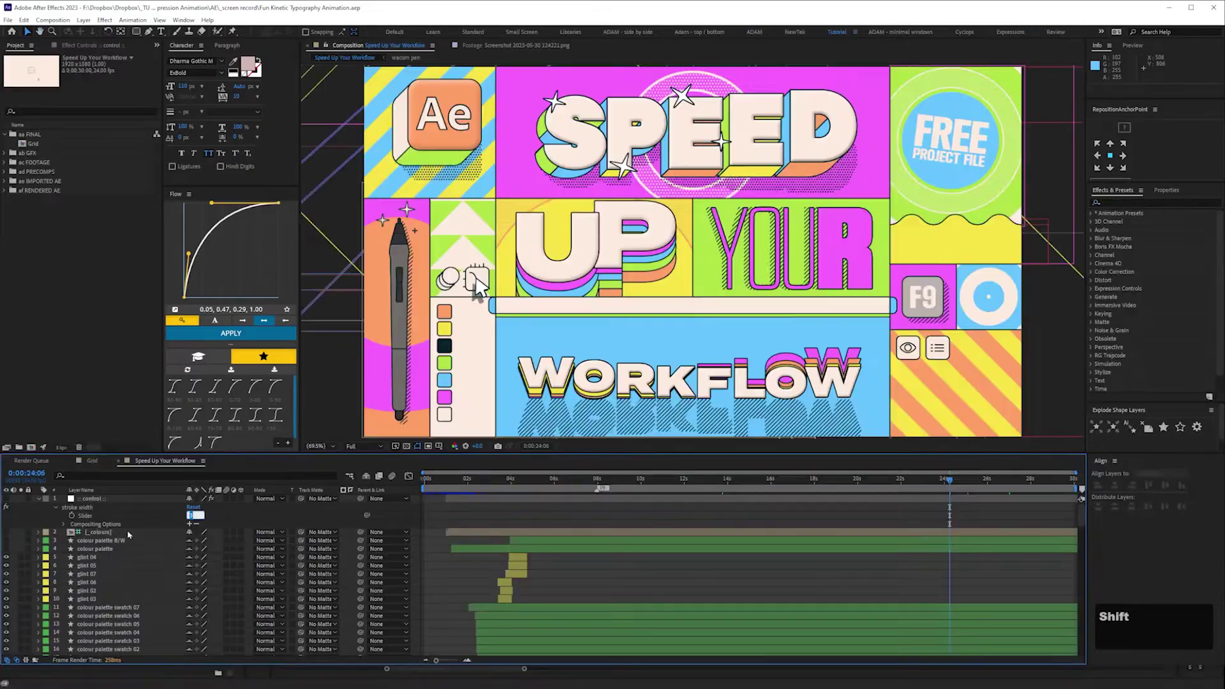
- Try a larger stroke width slider value on the :: control :: null in the Speed Up Your Workflow composition
{"action": "key", "text": "Up"}
{"action": "key", "text": "Return"}
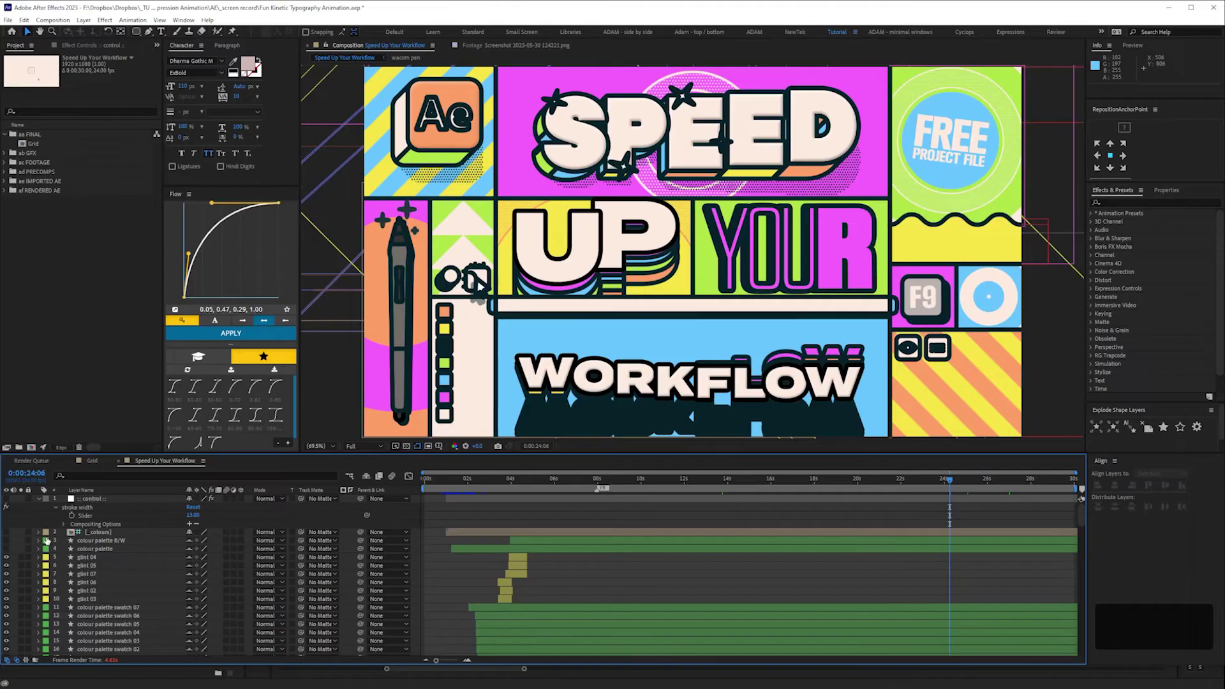
{"action": "left_click", "coordinate": [193, 515]}
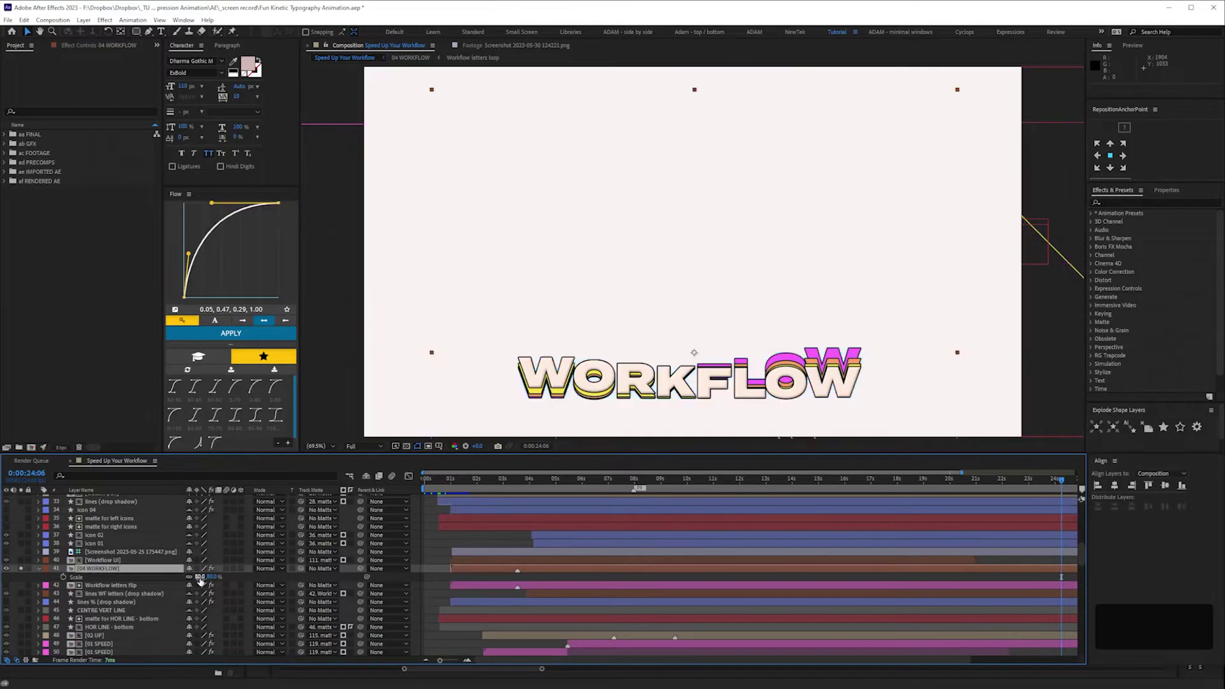
- Test scaling up the 04 WORKFLOW layer, undo the scale change, and open its nested precomps
{"action": "left_click_drag", "start_coordinate": [220, 577], "coordinate": [216, 594]}
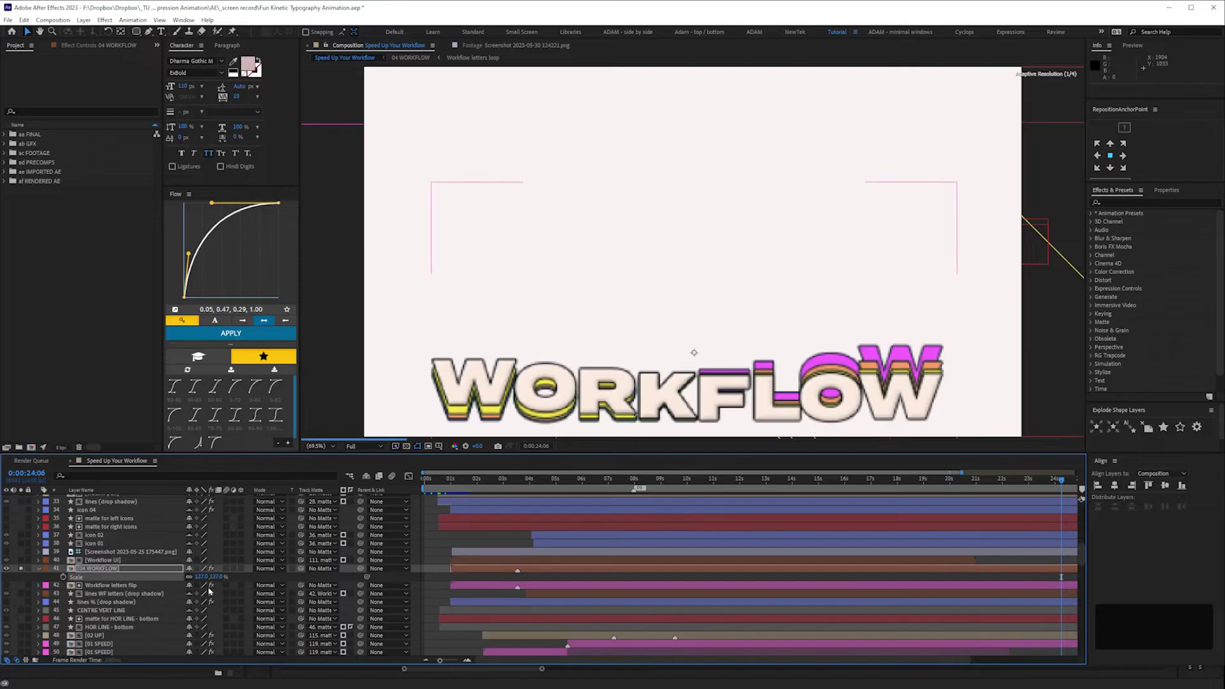
{"action": "key", "text": "ctrl+z"}
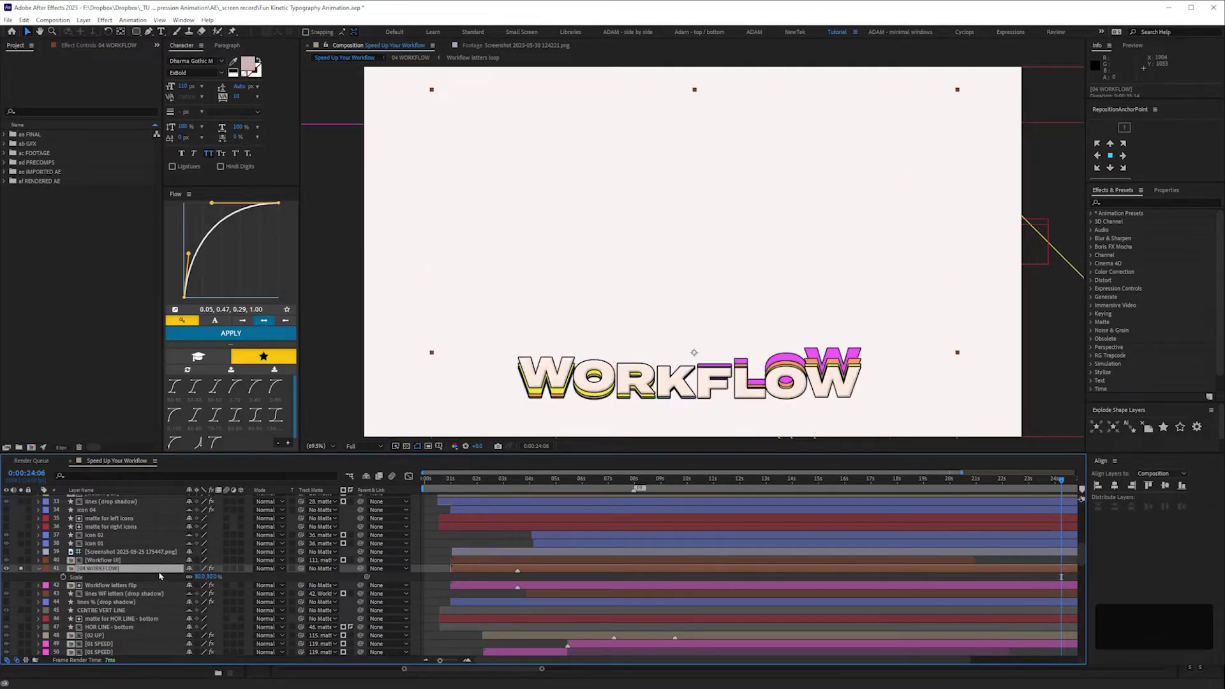
{"action": "double_click", "coordinate": [160, 569]}
{"action": "double_click", "coordinate": [111, 610]}
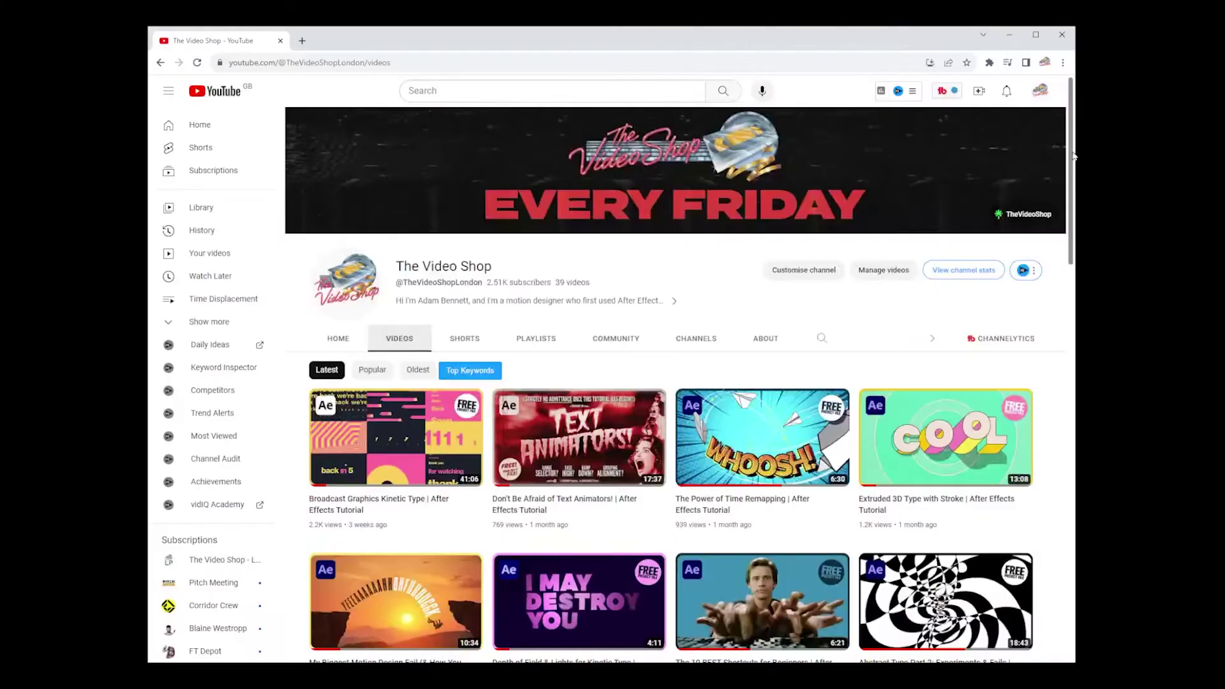
{"action": "left_click_drag", "start_coordinate": [1072, 156], "coordinate": [1083, 495]}
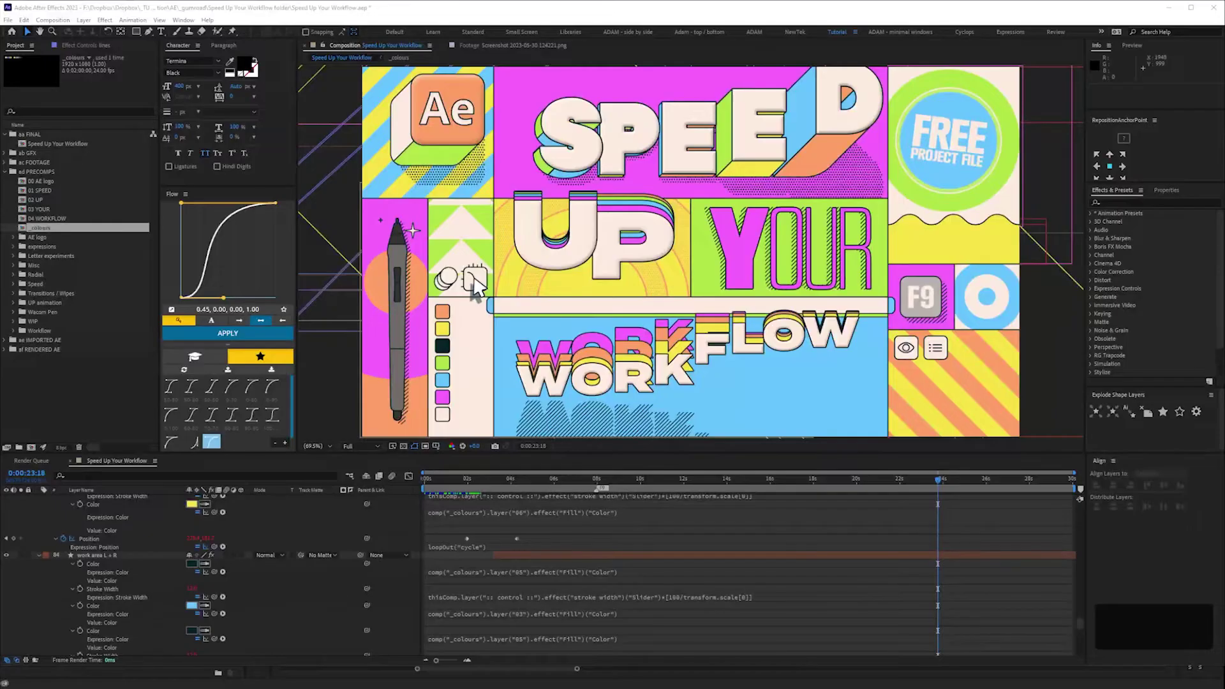
- Solo the work area L + R layer and open the _colours precomp
{"action": "left_click", "coordinate": [21, 555]}
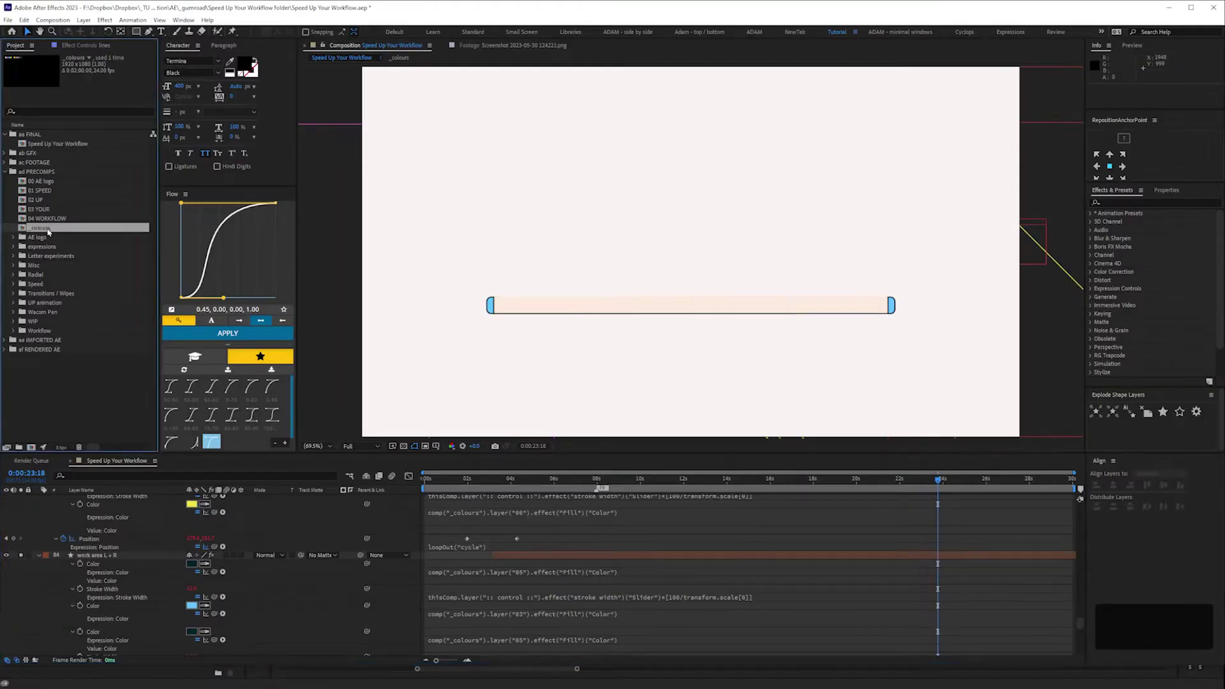
{"action": "double_click", "coordinate": [48, 230]}
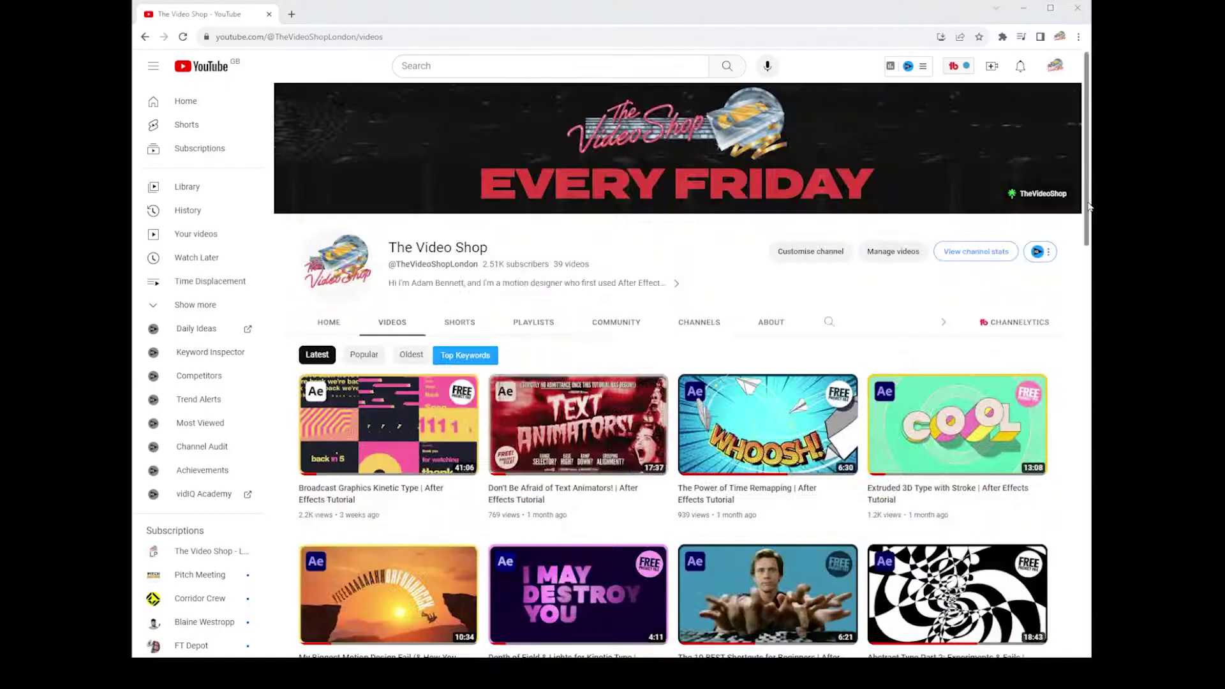
{"action": "scroll", "coordinate": [673, 383], "scroll_direction": "down", "scroll_amount": 6}
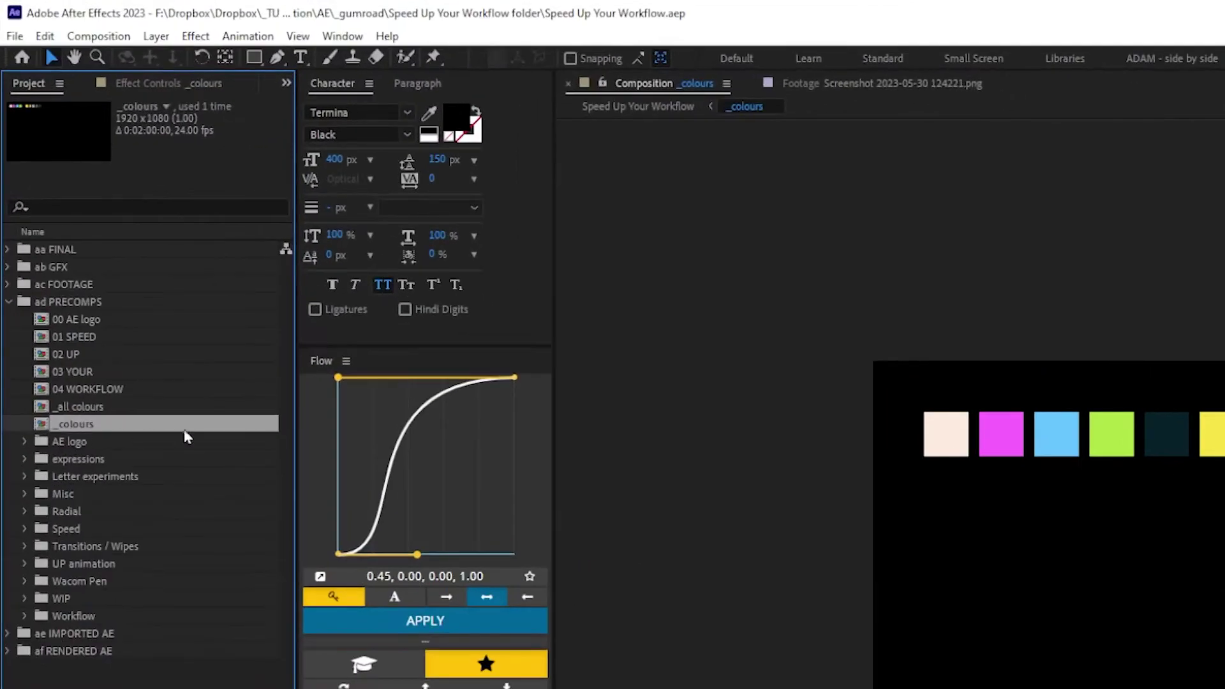
- Duplicate the _colours composition, name the copy _colours v2, and open it
{"action": "key", "text": "ctrl+d"}
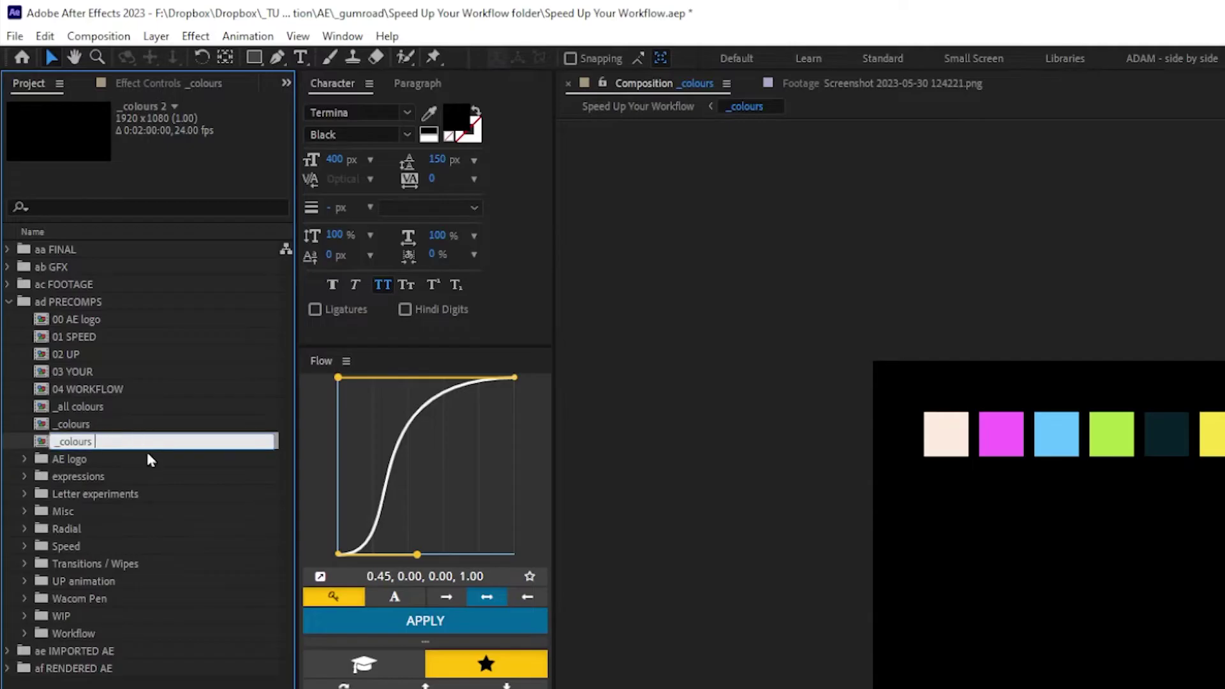
{"action": "key", "text": "Return"}
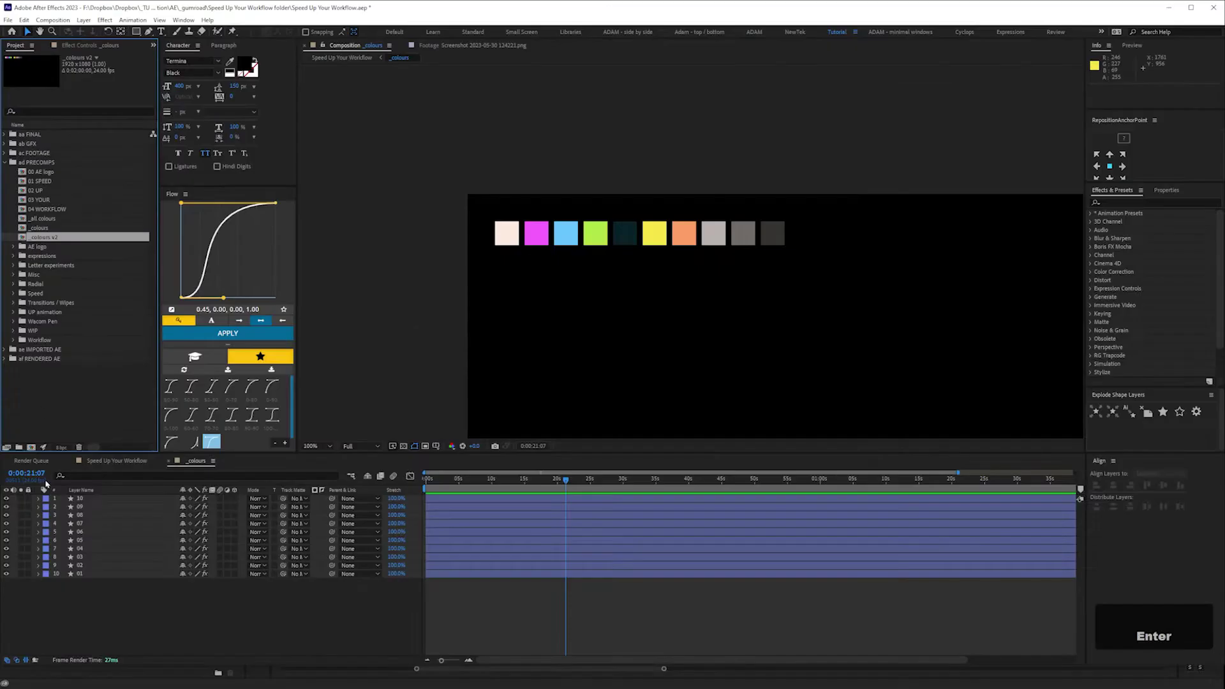
{"action": "double_click", "coordinate": [41, 236]}
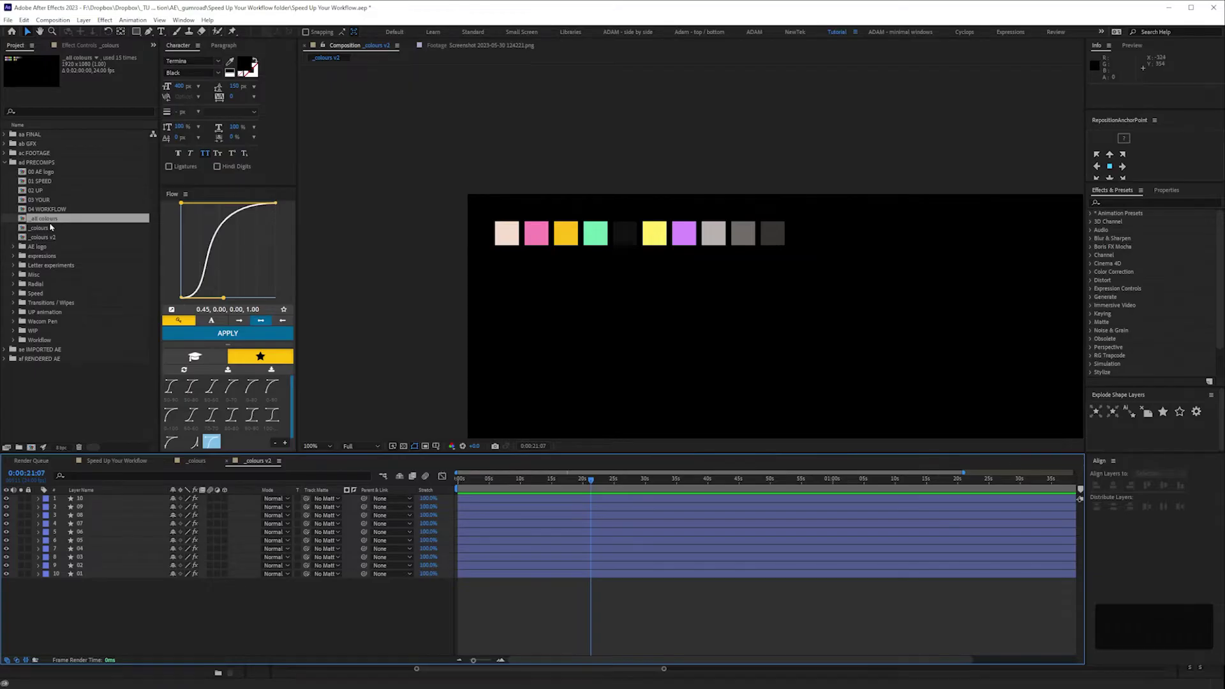
- Duplicate the original _colours composition again and name the copy _colours v1
{"action": "left_click", "coordinate": [51, 227]}
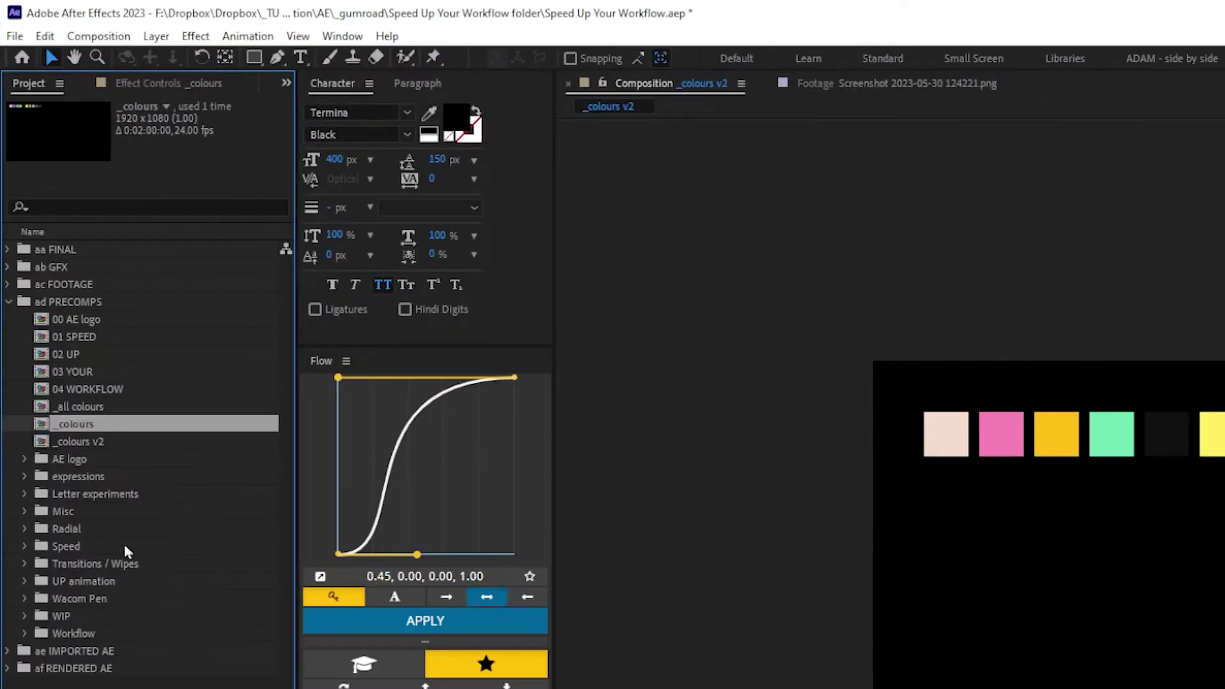
{"action": "key", "text": "ctrl+d"}
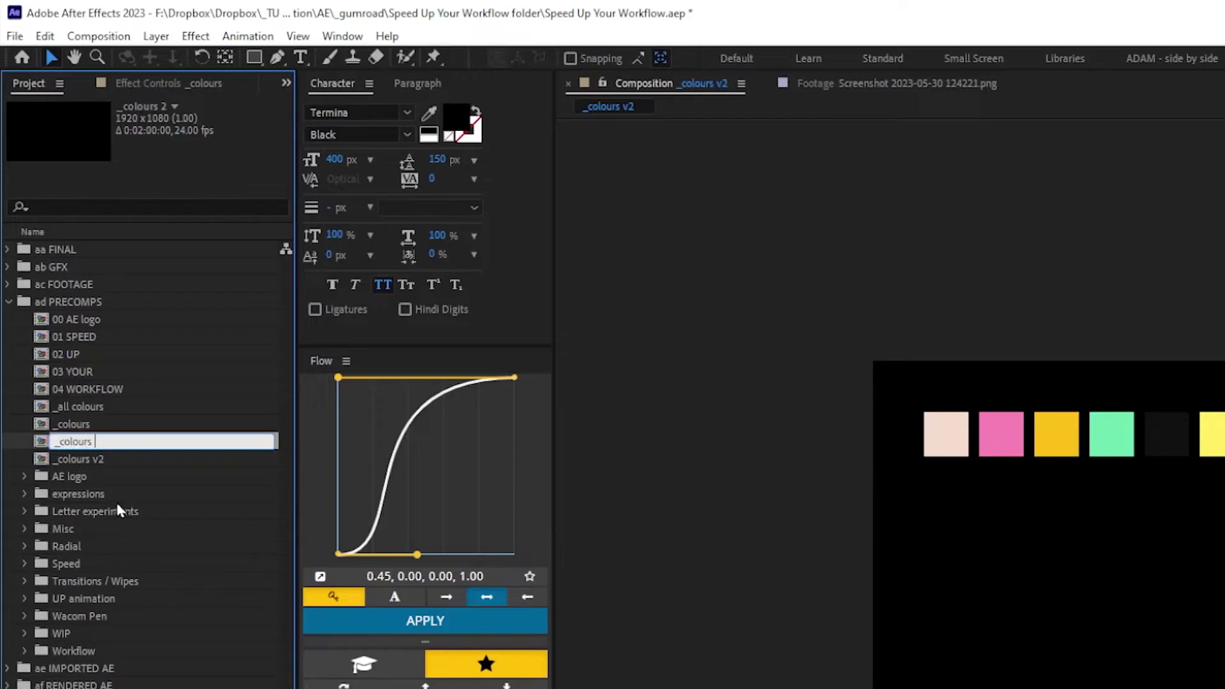
{"action": "key", "text": "Return"}
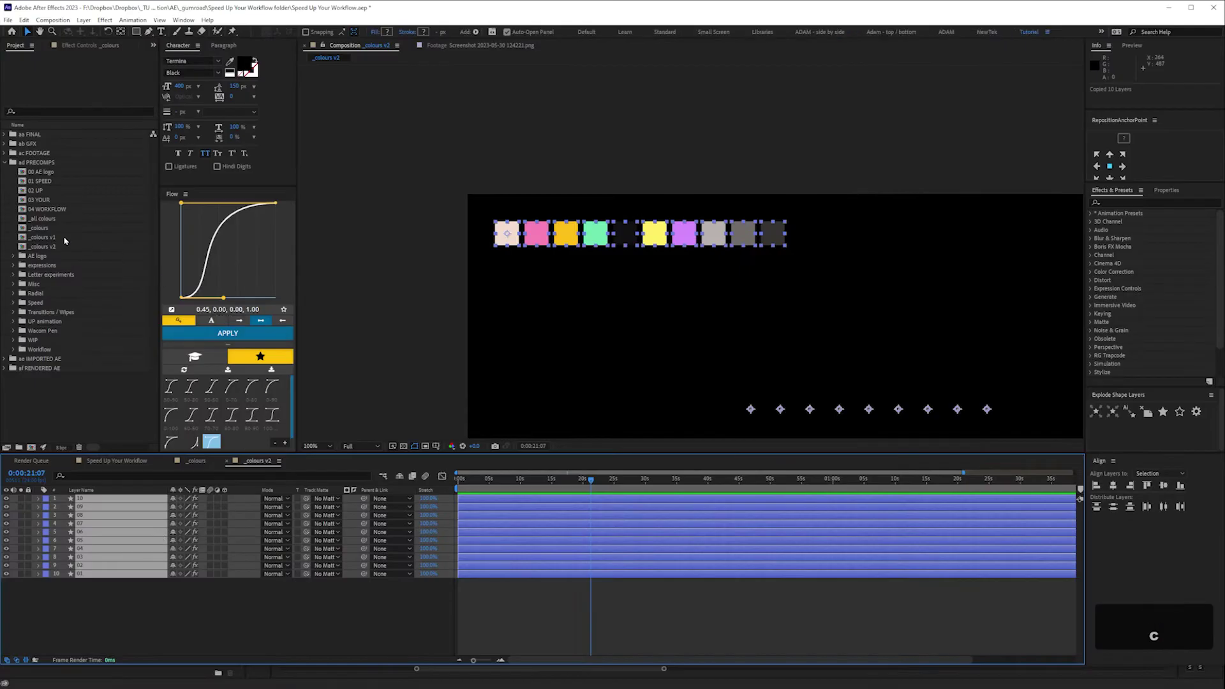
- Replace all layers in the _colours composition with the ten swatch layers copied from _colours v2
{"action": "left_click", "coordinate": [198, 461]}
{"action": "key", "text": "ctrl+a"}
{"action": "key", "text": "Delete"}
{"action": "key", "text": "ctrl+v"}
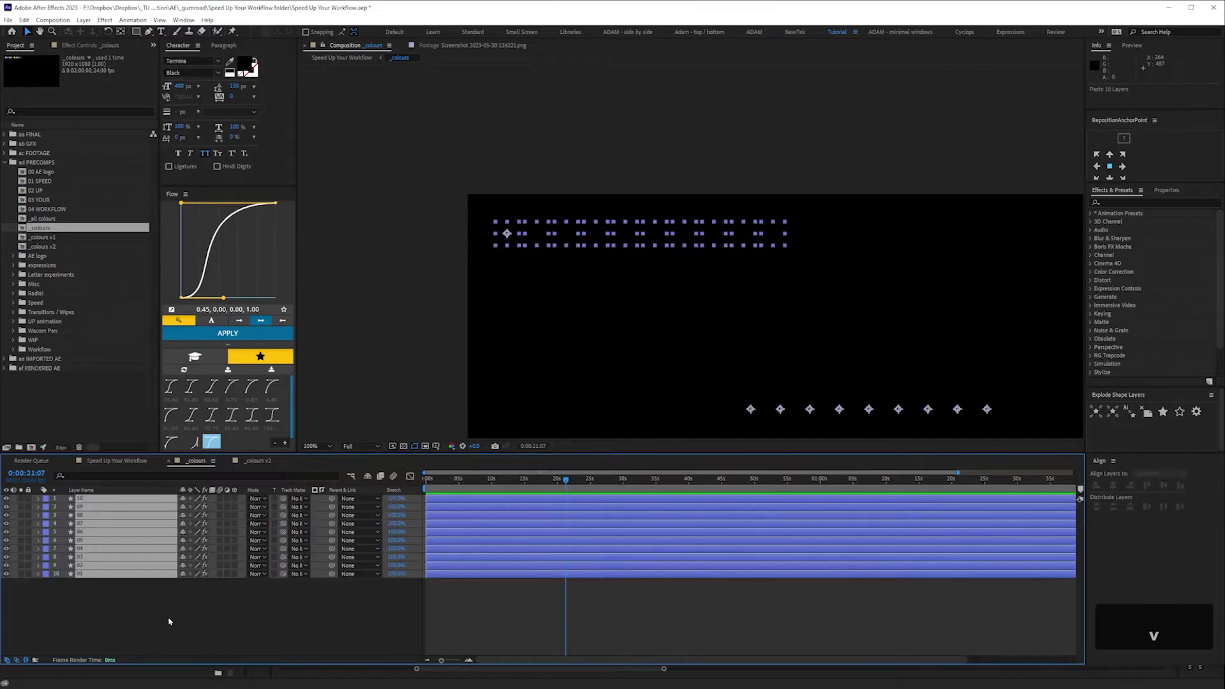
{"action": "left_click", "coordinate": [102, 622]}
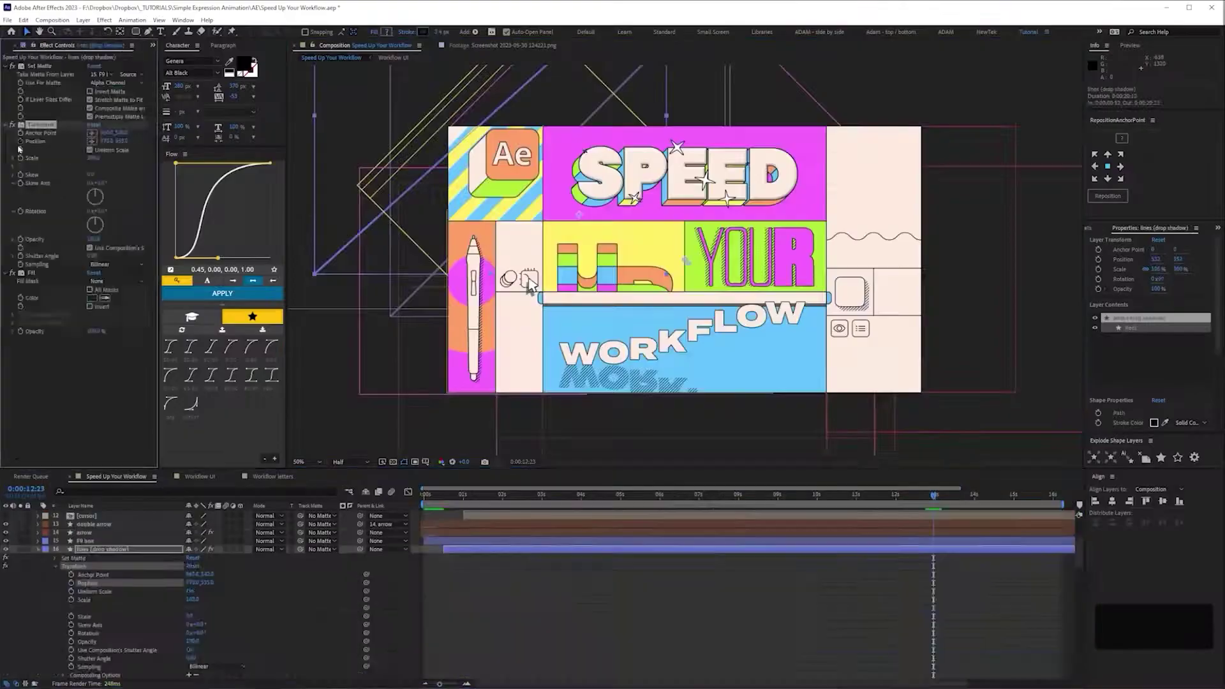
{"action": "left_click", "coordinate": [499, 504], "text": "shift"}
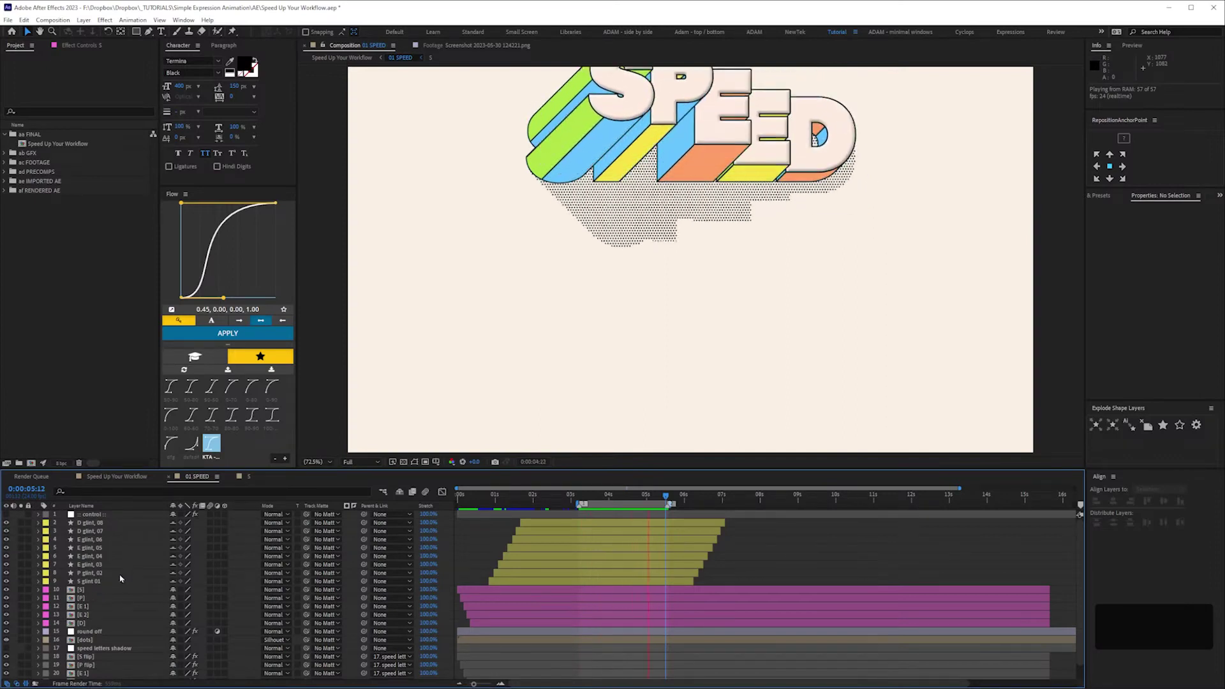
- Open the S letter precomp from 01 SPEED and scrub through its extrusion animation
{"action": "left_click", "coordinate": [84, 590]}
{"action": "double_click", "coordinate": [85, 590]}
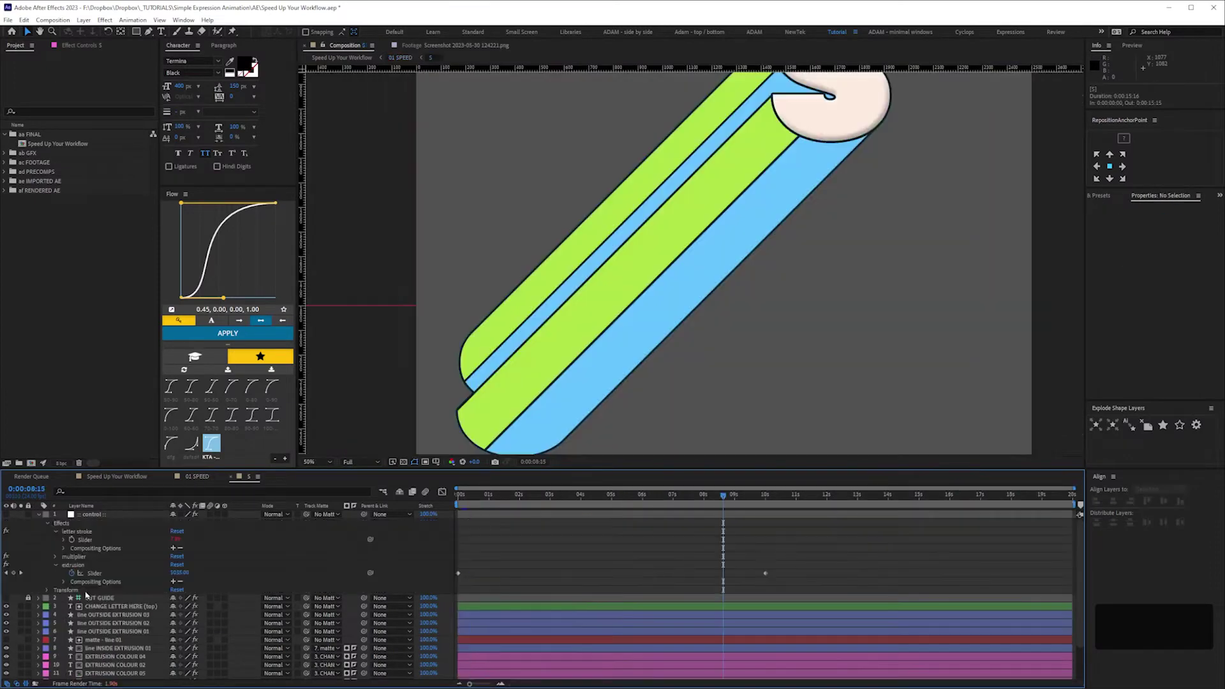
{"action": "left_click_drag", "start_coordinate": [614, 498], "coordinate": [677, 510]}
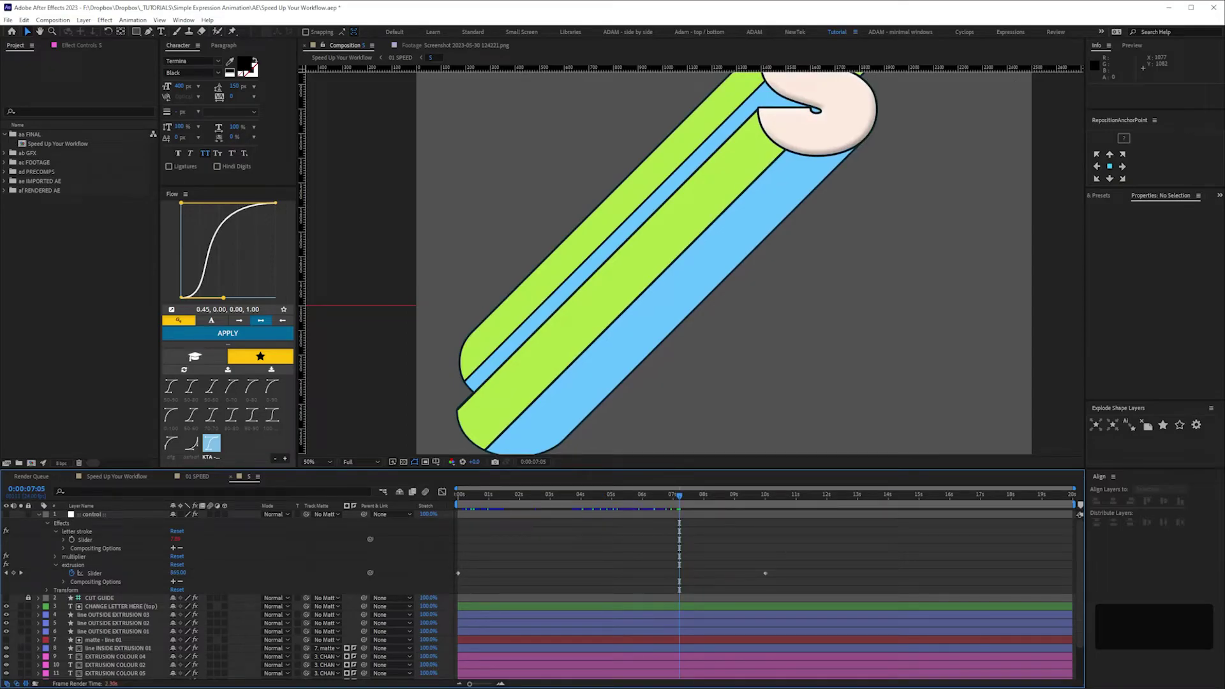
- Solo the CHANGE LETTER HERE (top) layer, go to 0:00:03:22, and expand the layer to examine its properties
{"action": "left_click", "coordinate": [21, 606]}
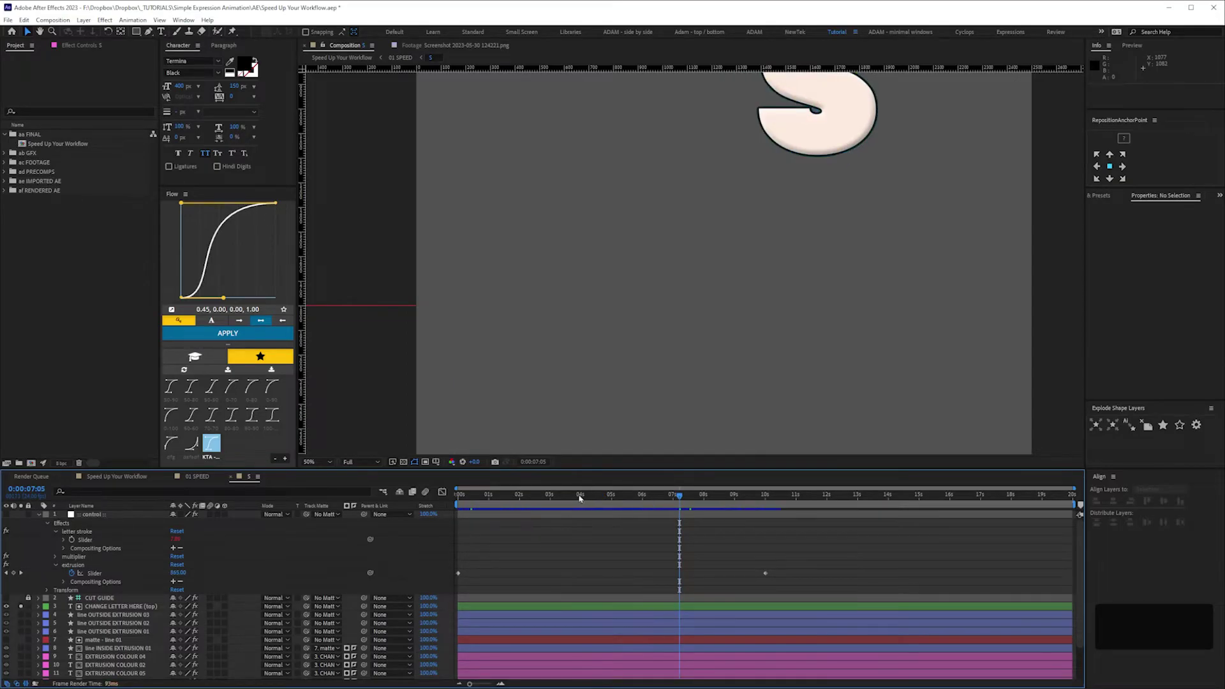
{"action": "left_click", "coordinate": [579, 497]}
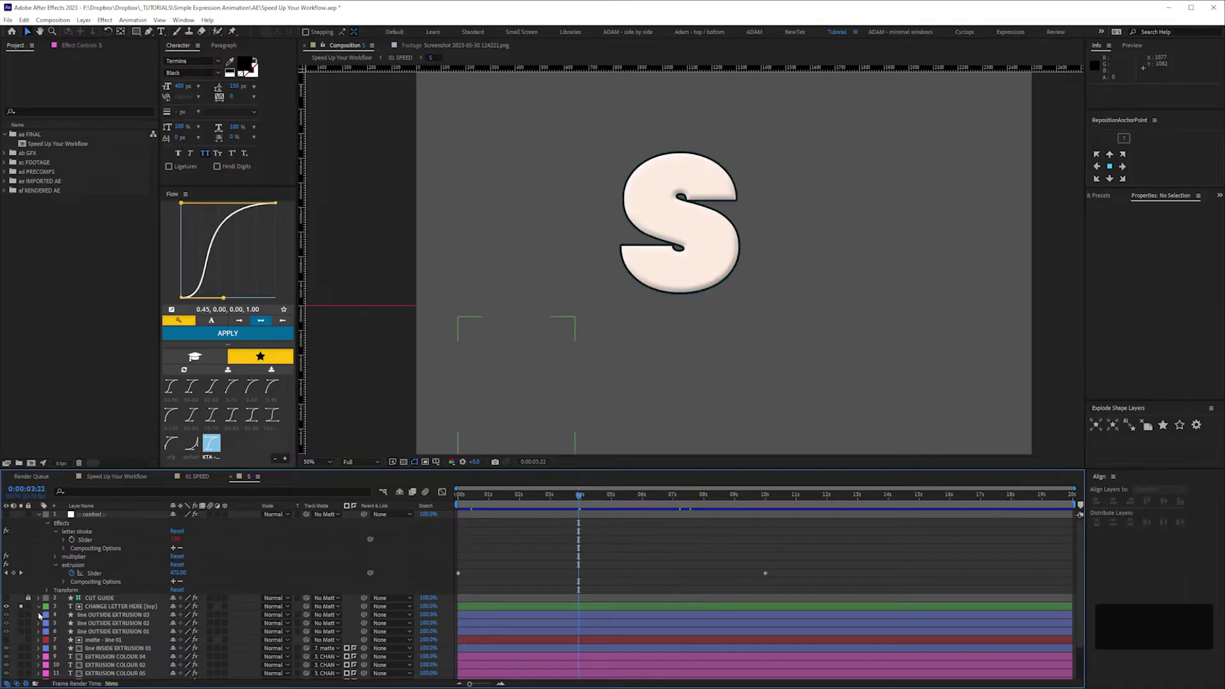
{"action": "left_click", "coordinate": [38, 608]}
{"action": "left_click", "coordinate": [84, 566]}
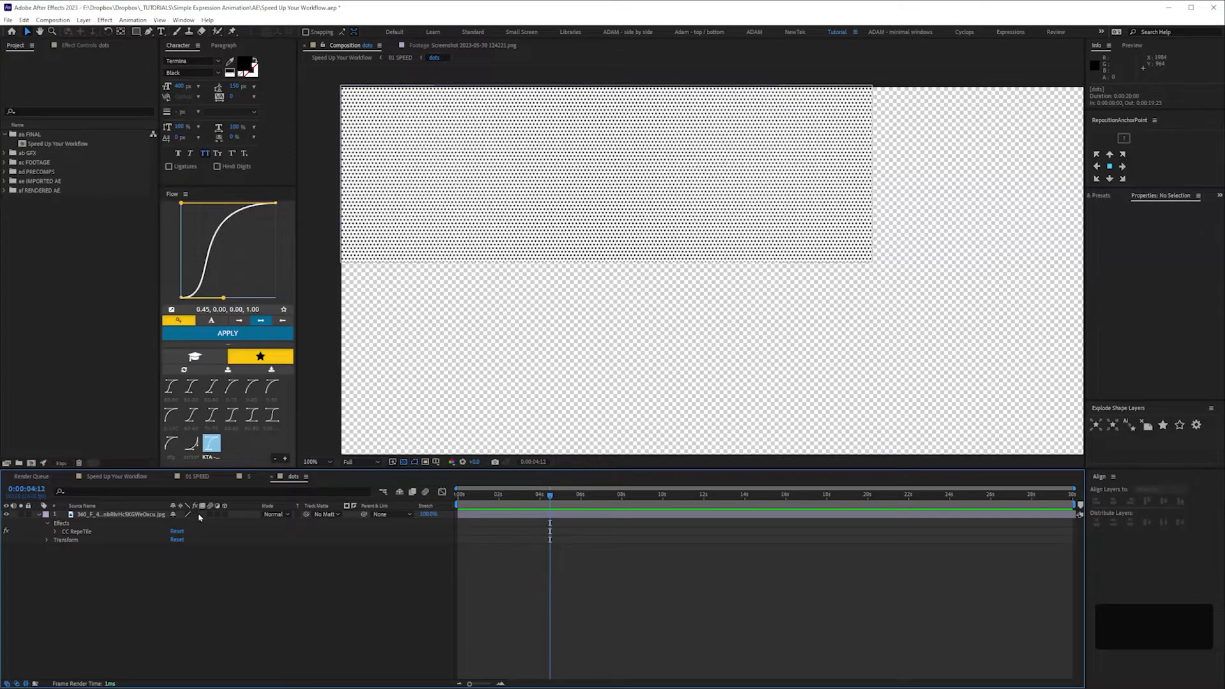
- Check the dots layer's Silhouette Luma blending mode in 01 SPEED and toggle its visibility to compare the letter shadow
{"action": "left_click", "coordinate": [188, 515]}
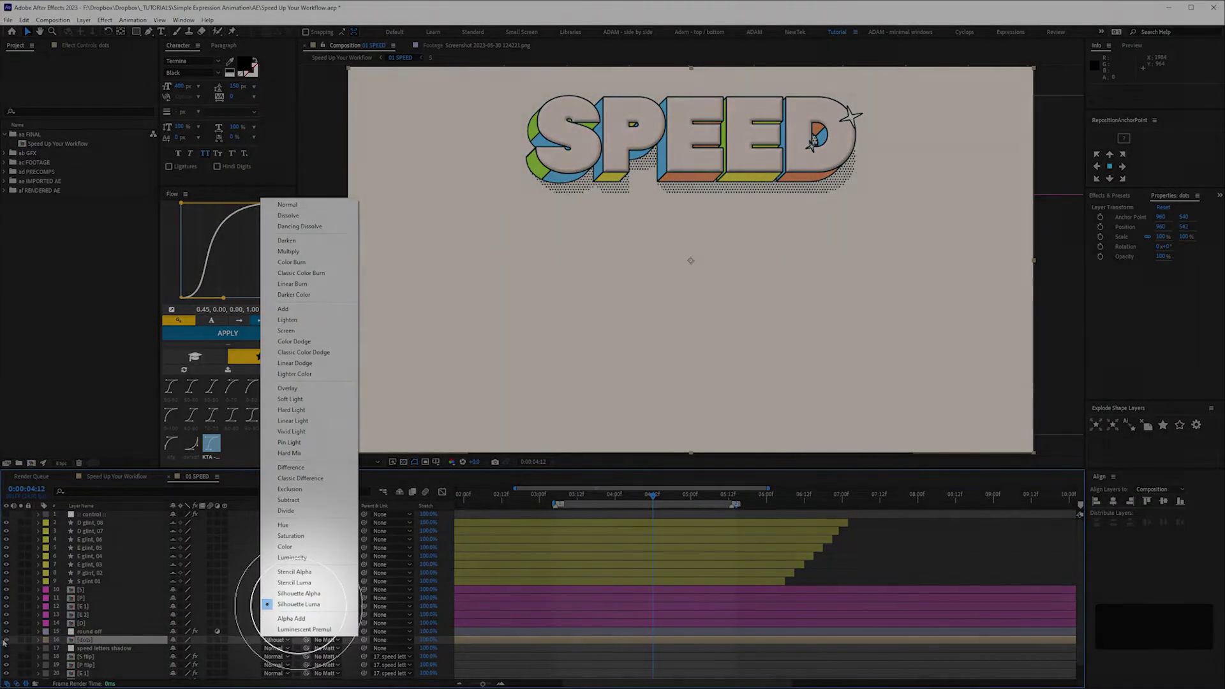
{"action": "left_click", "coordinate": [300, 604]}
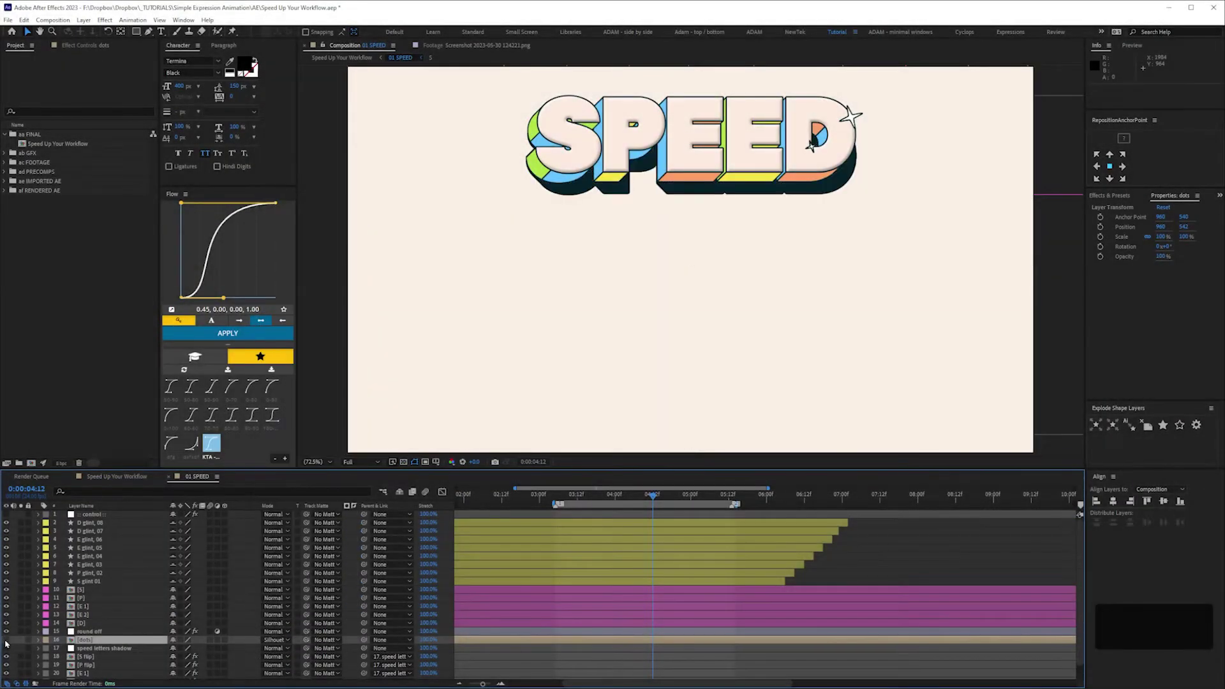
{"action": "left_click", "coordinate": [11, 641]}
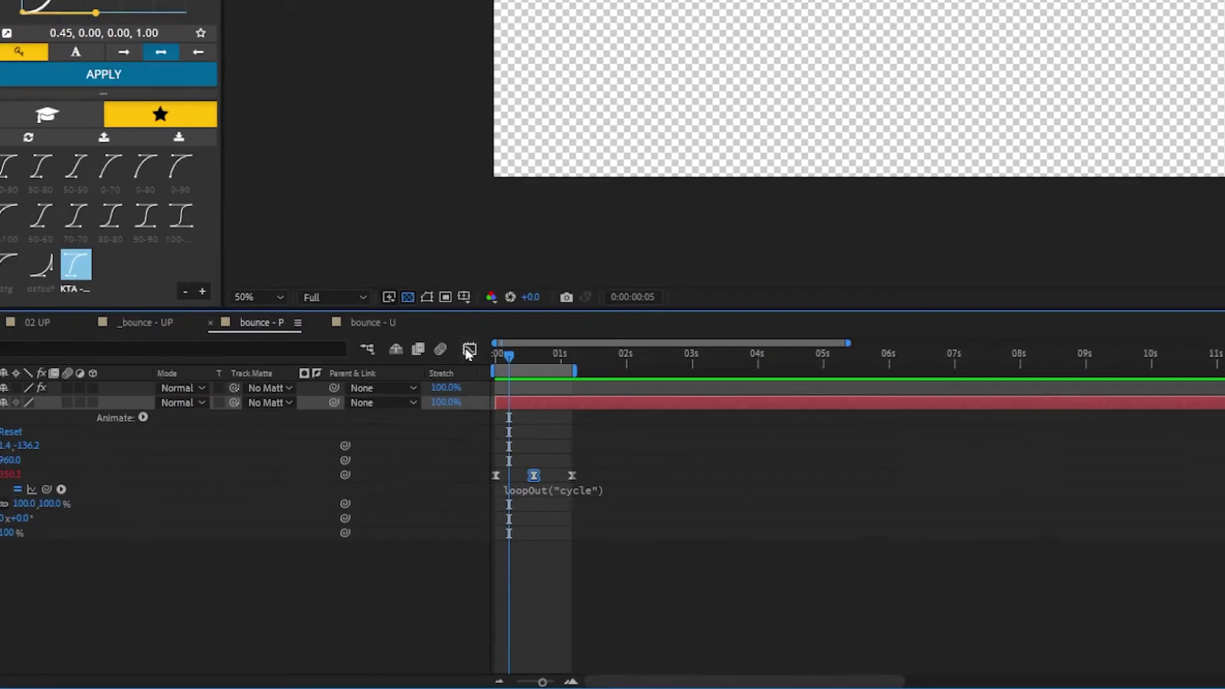
- Open the Graph Editor for bounce - P's looping keyframes, and move through the _bounce - UP composition to 0:00:01:23
{"action": "key", "text": "shift+F3"}
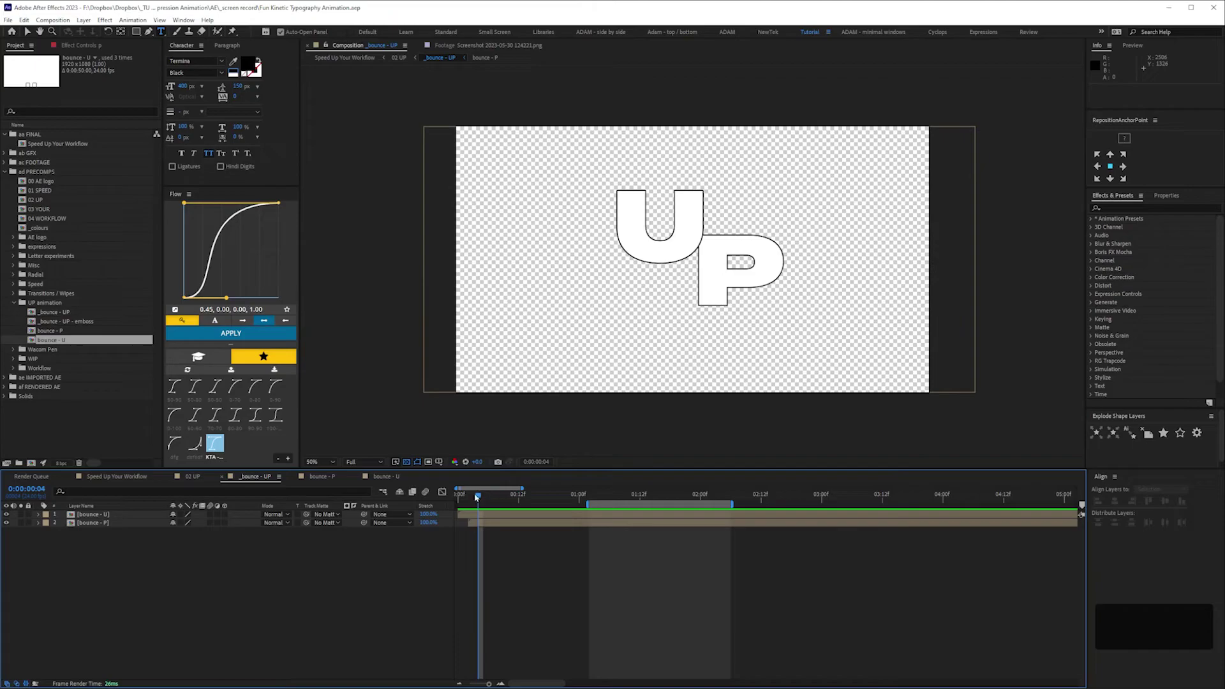
{"action": "left_click_drag", "start_coordinate": [477, 498], "coordinate": [468, 499]}
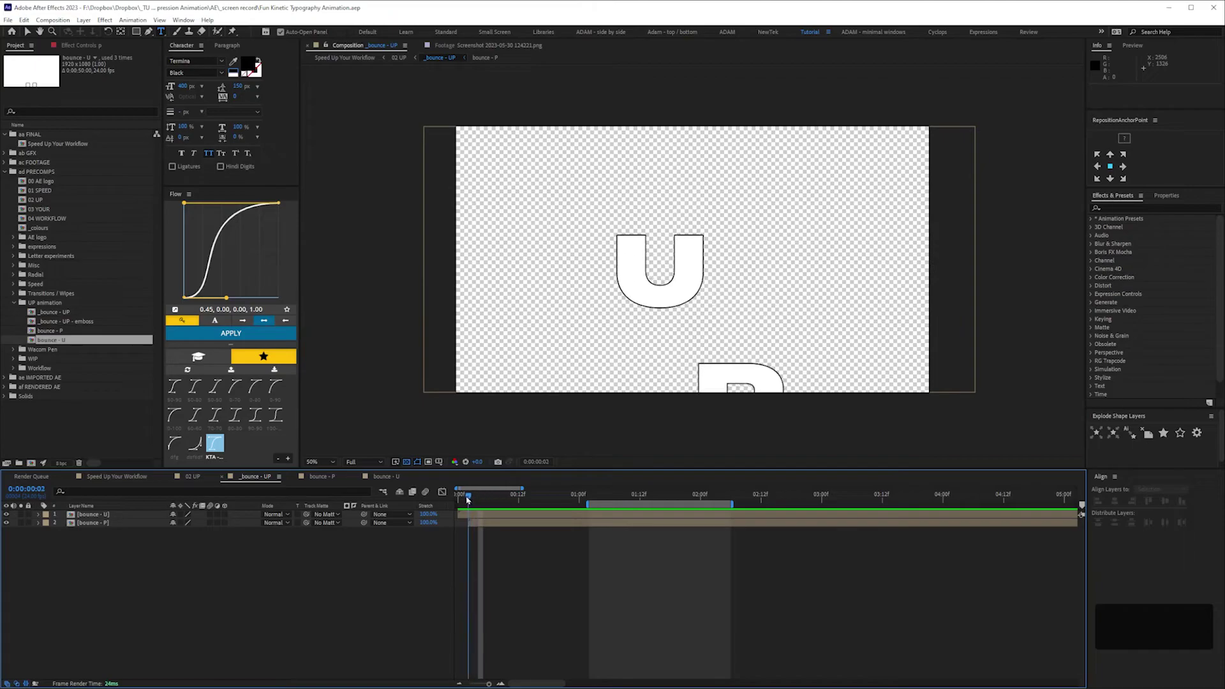
{"action": "left_click", "coordinate": [26, 489]}
{"action": "type", "text": "123"}
{"action": "key", "text": "Return"}
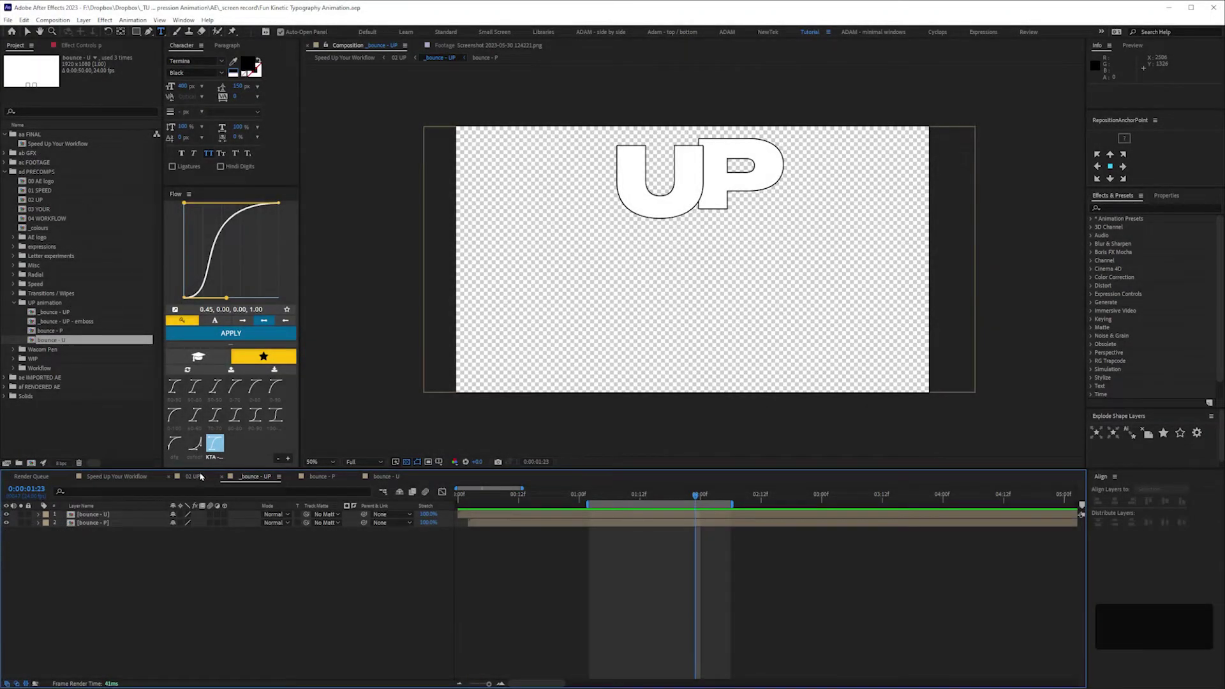
- Switch to the 02 UP composition and locate it and the UP animation folder among the project's precomps
{"action": "left_click", "coordinate": [201, 476]}
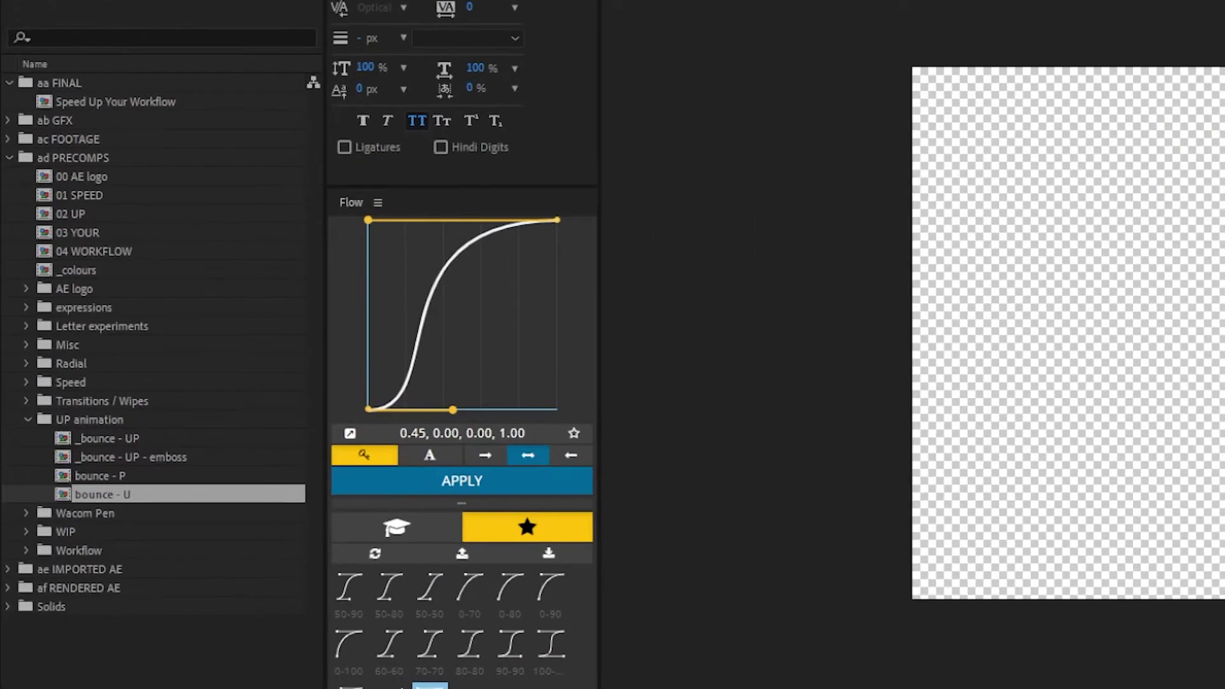
{"action": "left_click", "coordinate": [36, 200]}
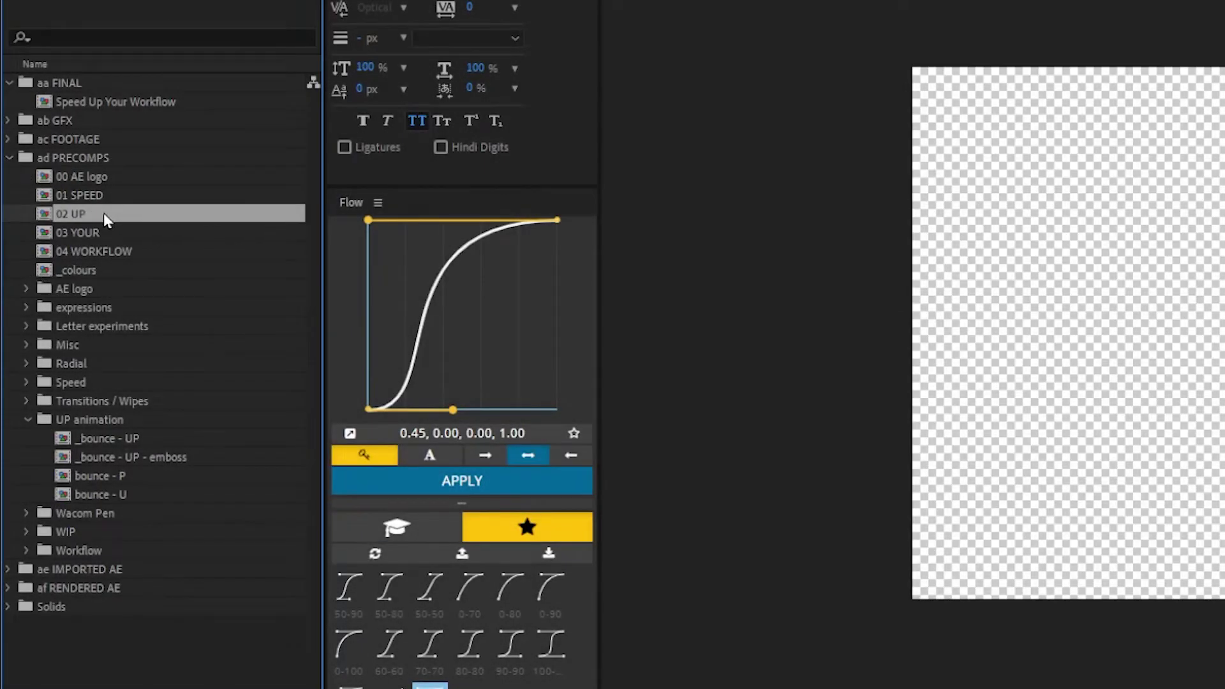
{"action": "left_click", "coordinate": [99, 422]}
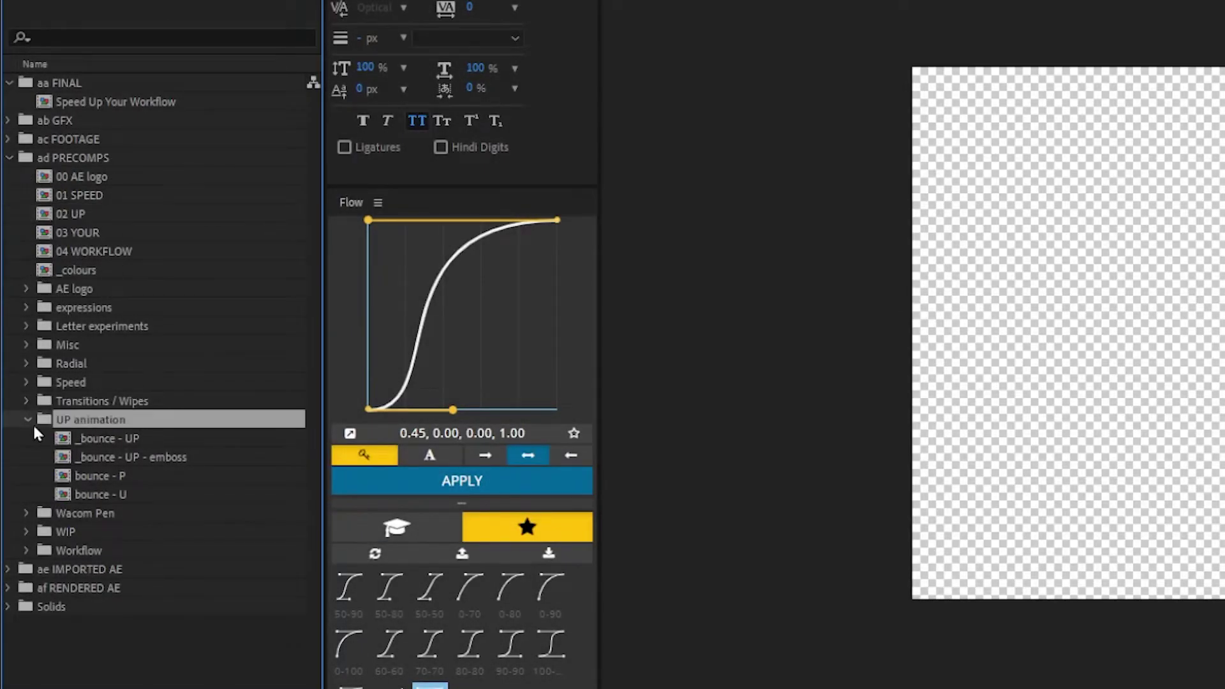
{"action": "left_click", "coordinate": [26, 421]}
{"action": "left_click", "coordinate": [25, 420]}
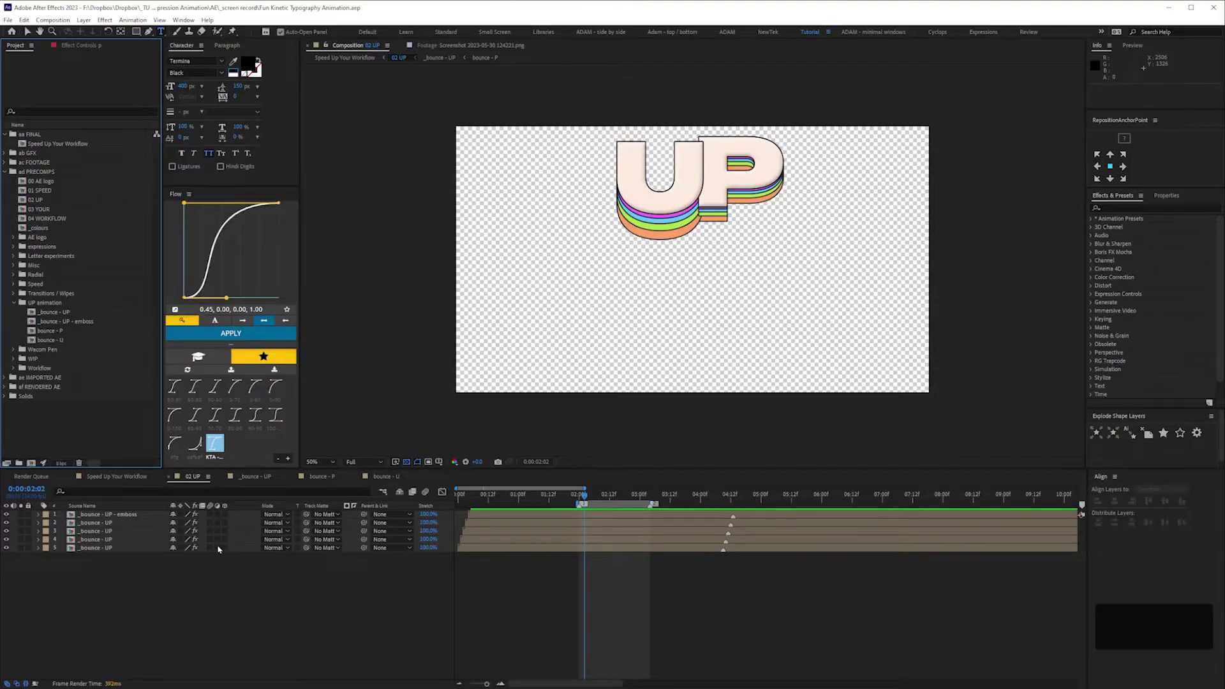
- Reveal the effects applied to all layers in the 02 UP composition
{"action": "left_click", "coordinate": [79, 565]}
{"action": "key", "text": "ctrl+a"}
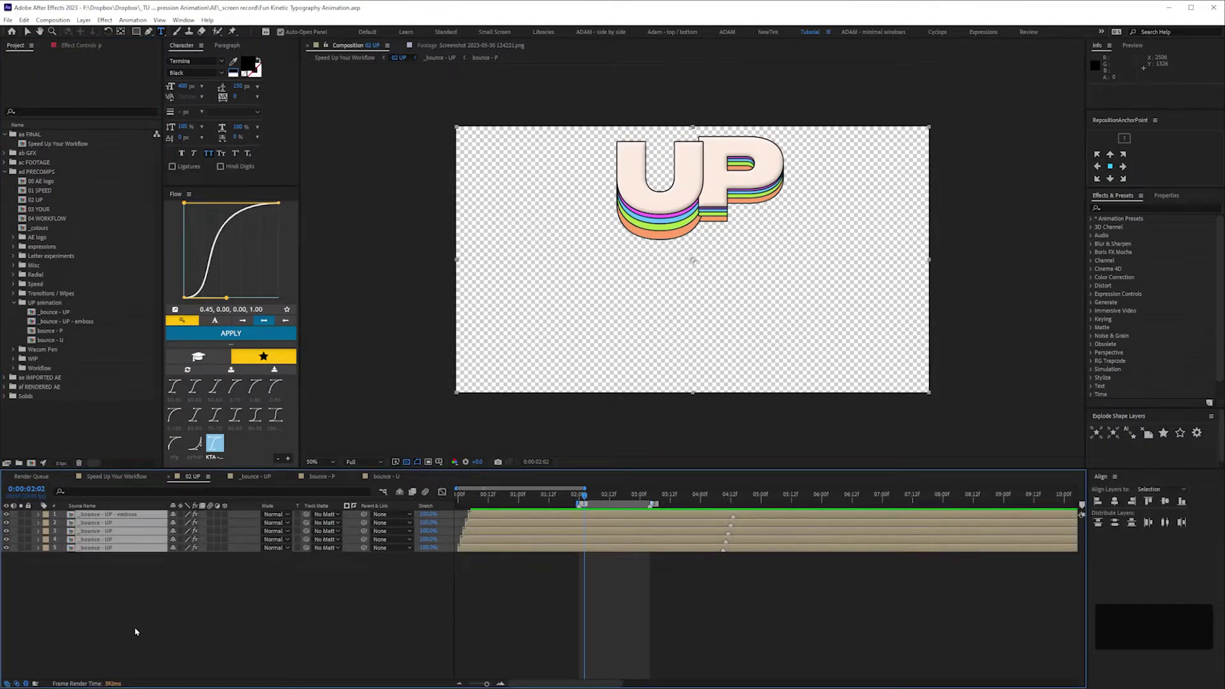
{"action": "key", "text": "e"}
{"action": "left_click", "coordinate": [126, 644]}
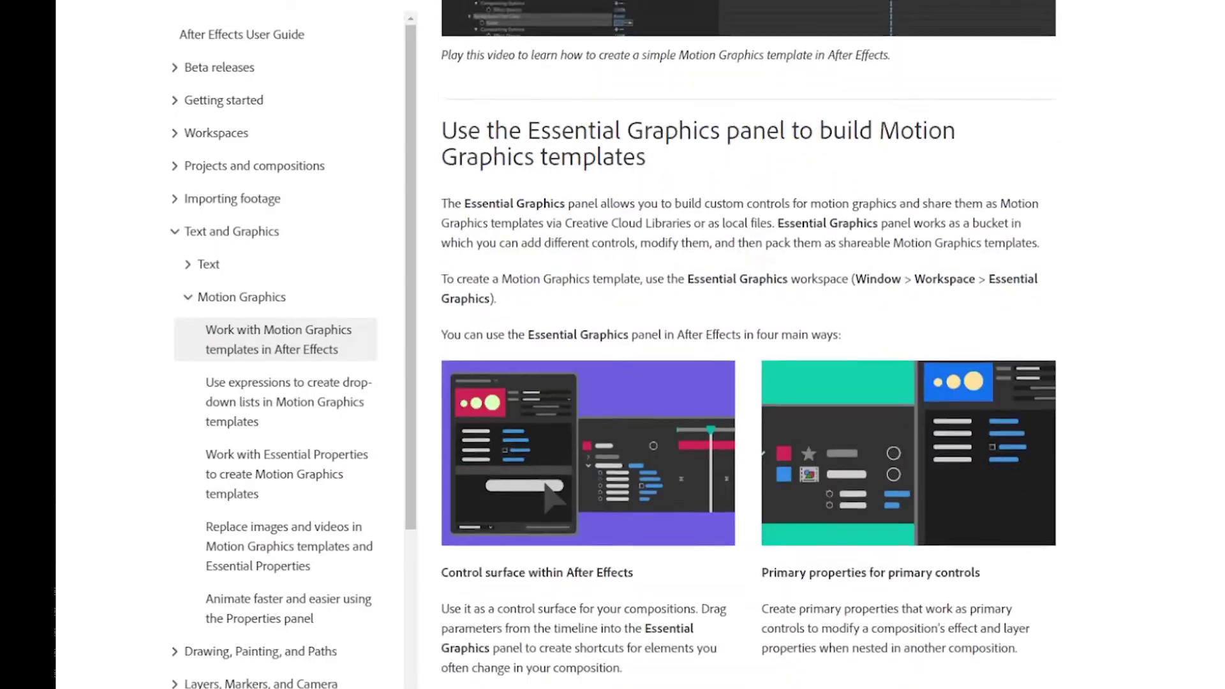
- Read the Essential Graphics section of the After Effects User Guide, covering its four main uses in Motion Graphics templates
{"action": "scroll", "coordinate": [748, 345], "scroll_direction": "down", "scroll_amount": 2}
{"action": "scroll", "coordinate": [749, 345], "scroll_direction": "down", "scroll_amount": 5}
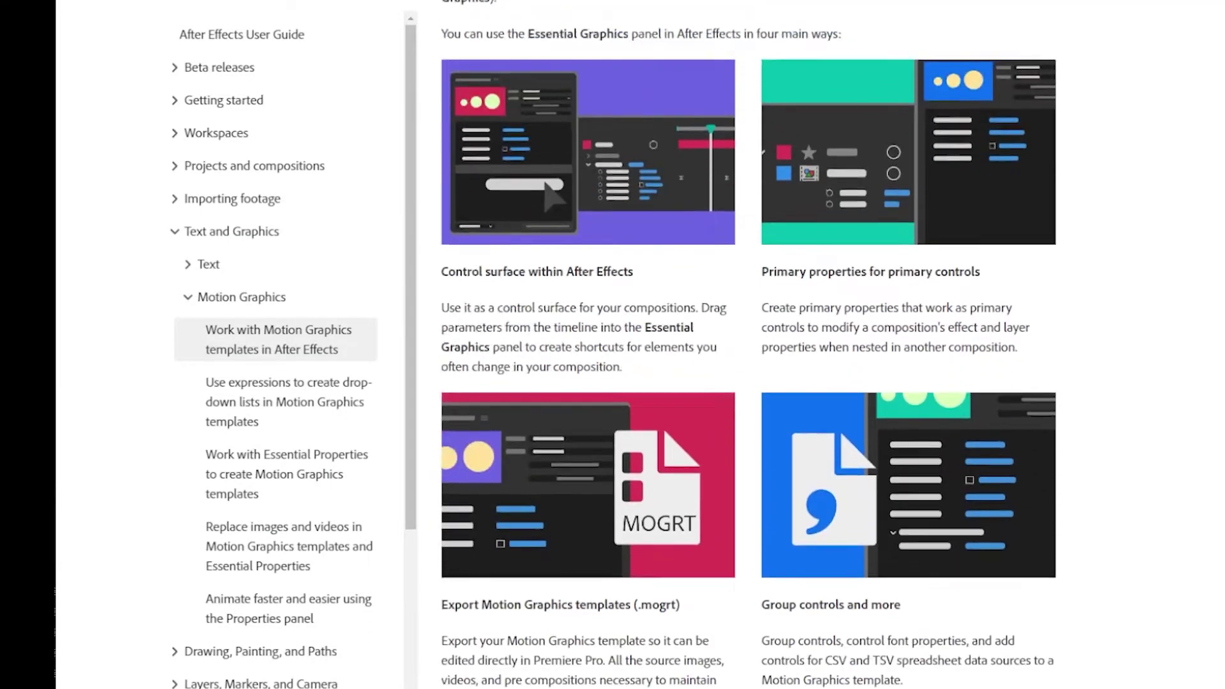
- Preview the 02 UP composition in After Effects and switch to the bounce - P composition
{"action": "key", "text": "space"}
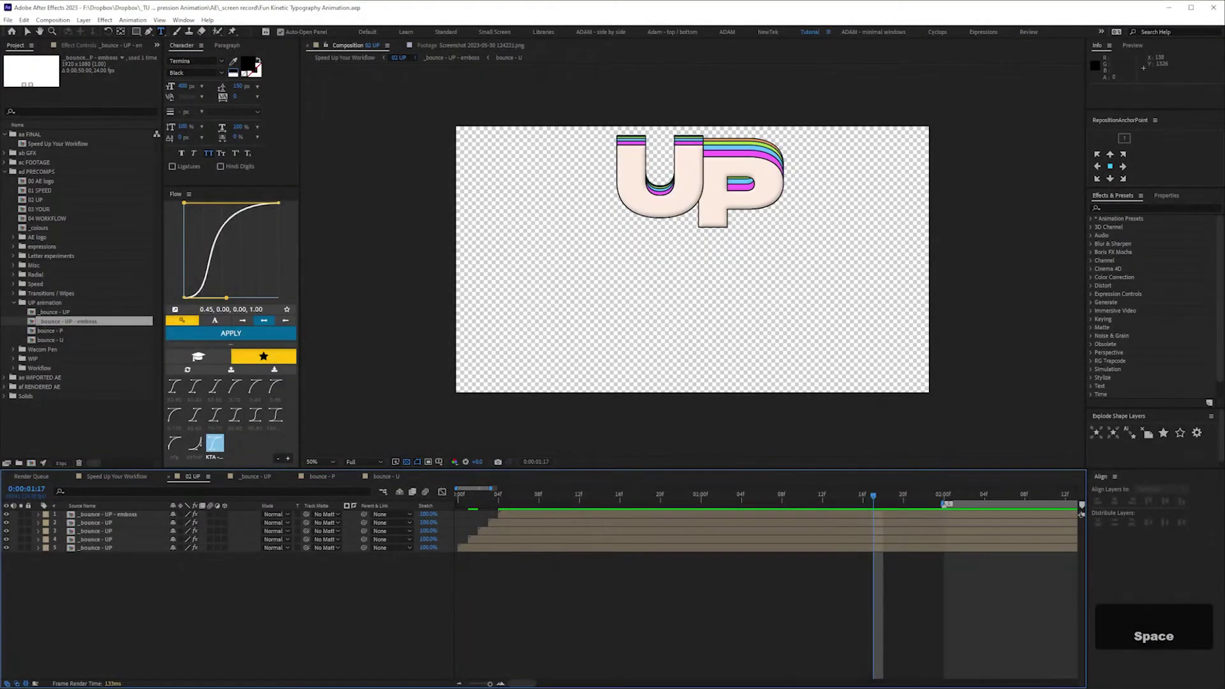
{"action": "left_click", "coordinate": [322, 477]}
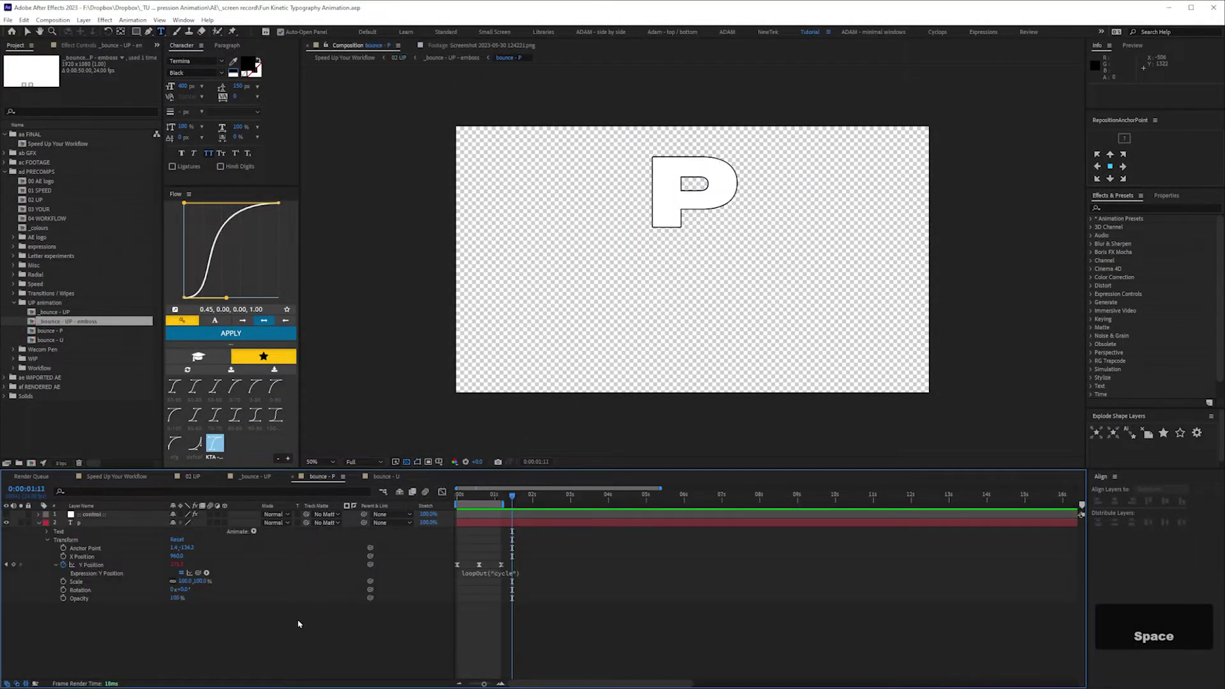
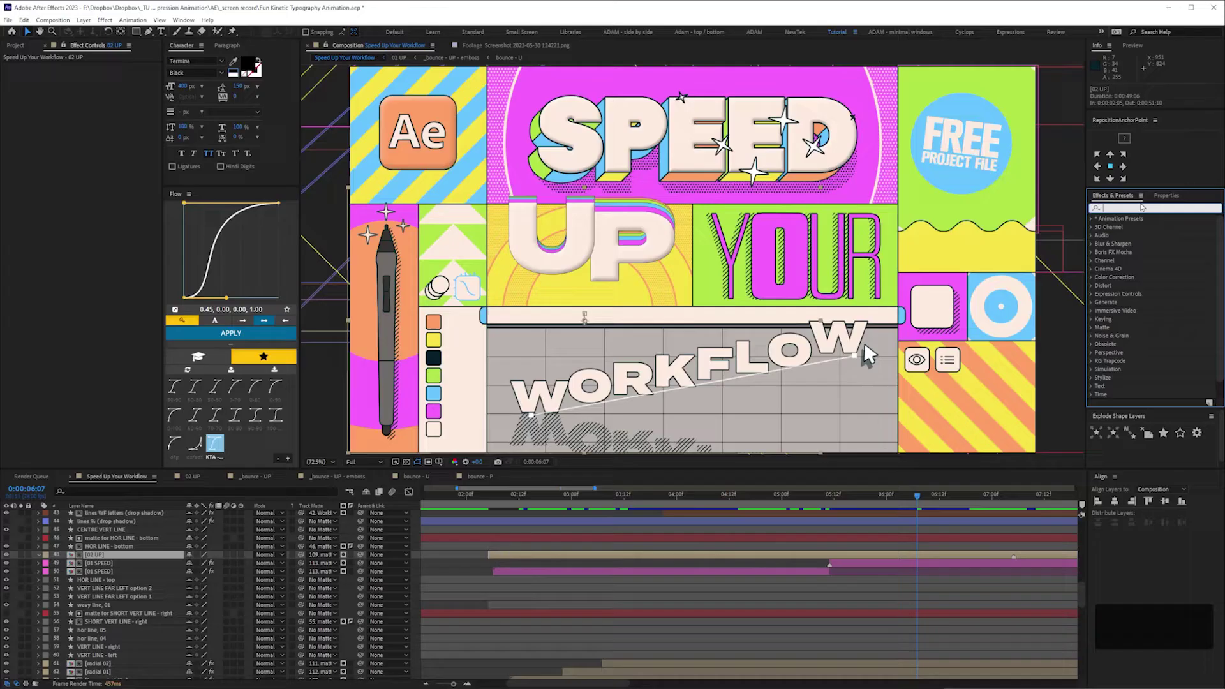
- Add a Slider Control effect to the 02 UP layer in Speed Up Your Workflow and rename it stroke
{"action": "type", "text": "slider"}
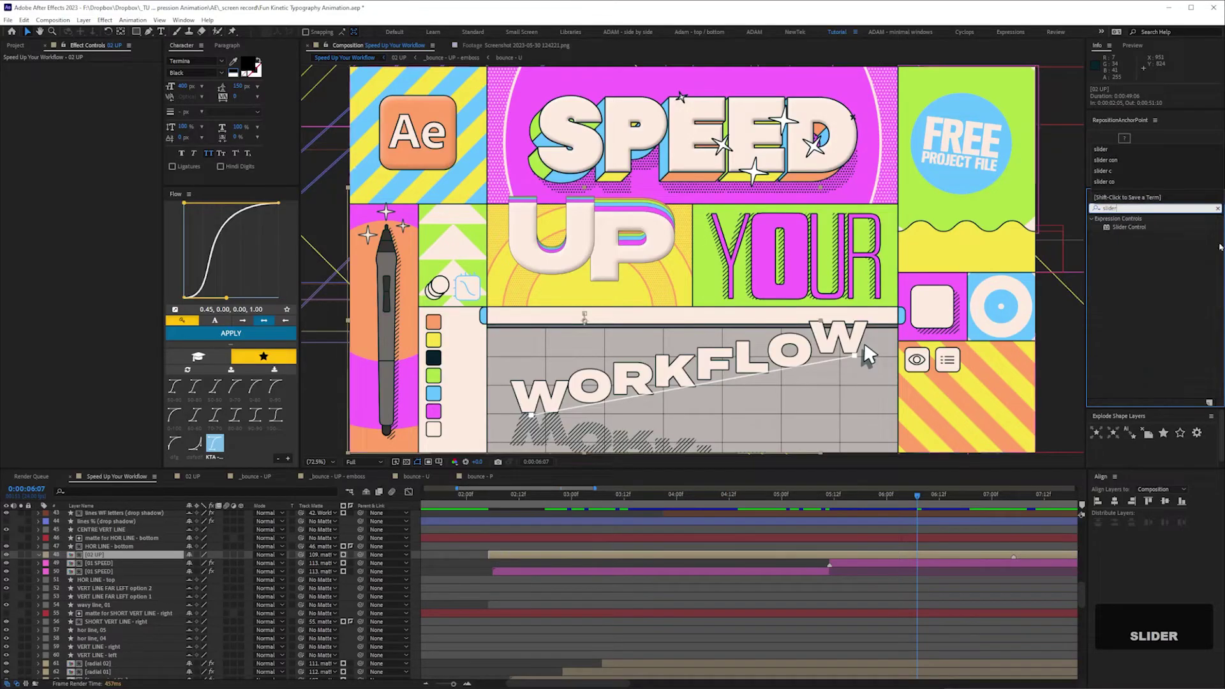
{"action": "left_click", "coordinate": [1131, 227]}
{"action": "double_click", "coordinate": [1131, 228]}
{"action": "key", "text": "Return"}
{"action": "type", "text": "stroke"}
{"action": "key", "text": "Return"}
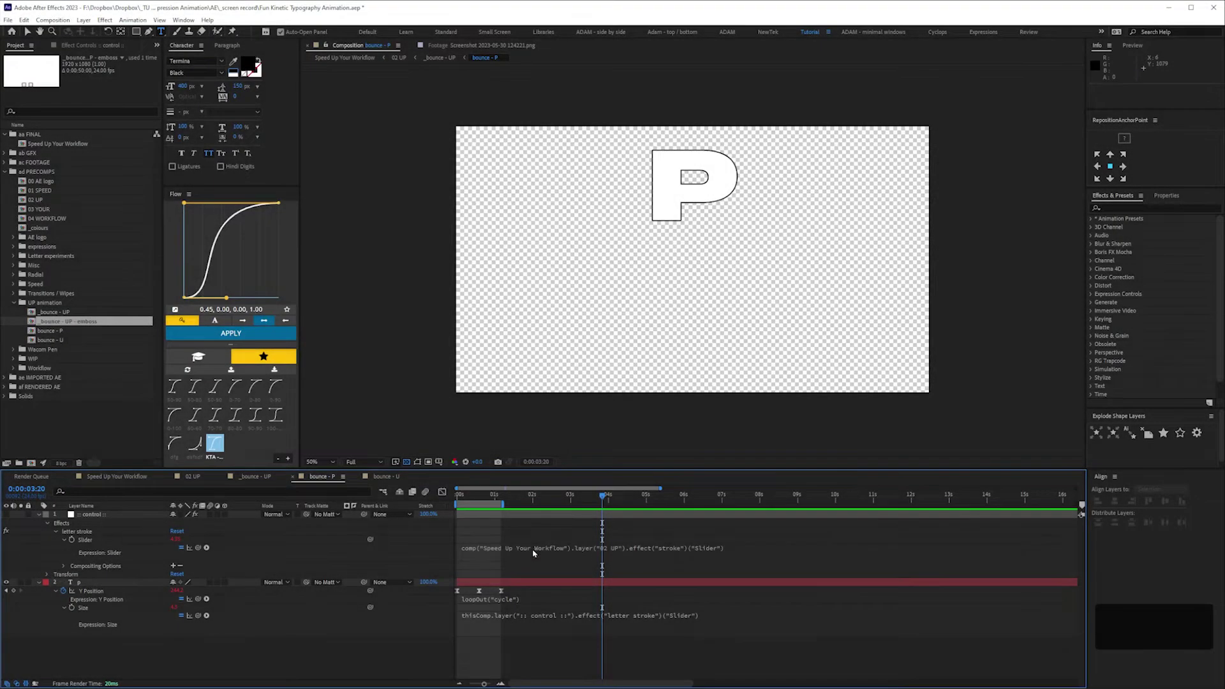
- Copy the control layer's slider expression into the P layer's stroke Size expression in bounce - P, and delete the control layer
{"action": "left_click", "coordinate": [536, 548]}
{"action": "key", "text": "ctrl+c"}
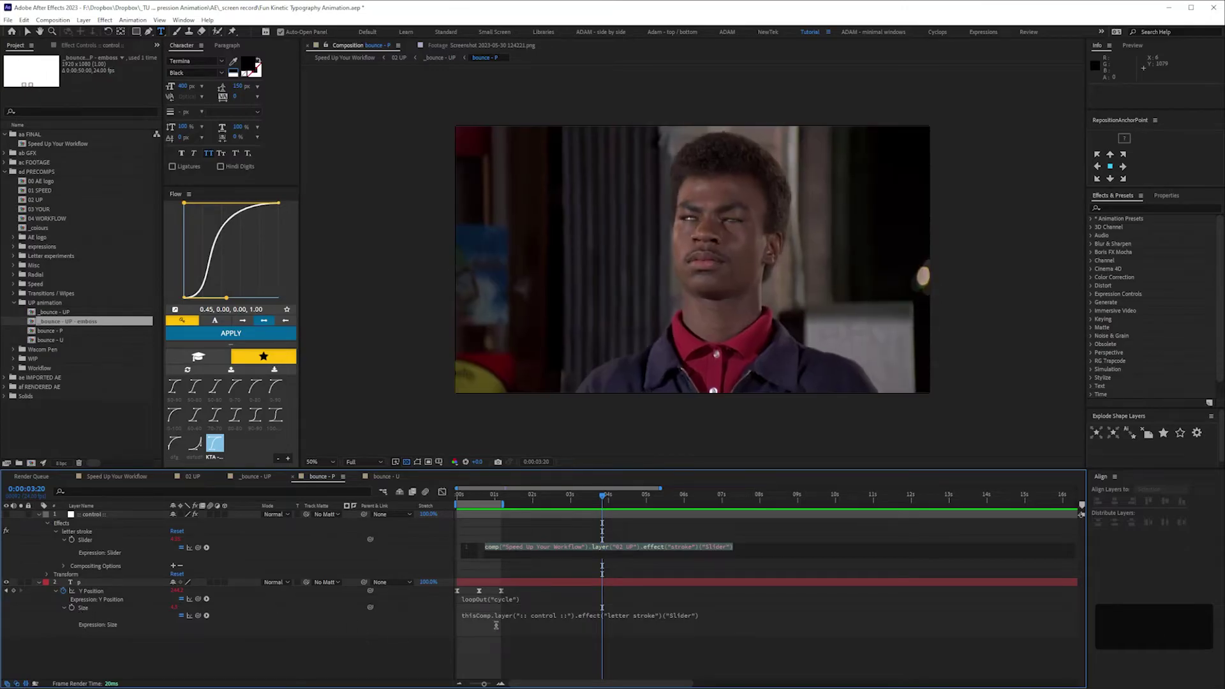
{"action": "left_click", "coordinate": [507, 616]}
{"action": "key", "text": "ctrl+v"}
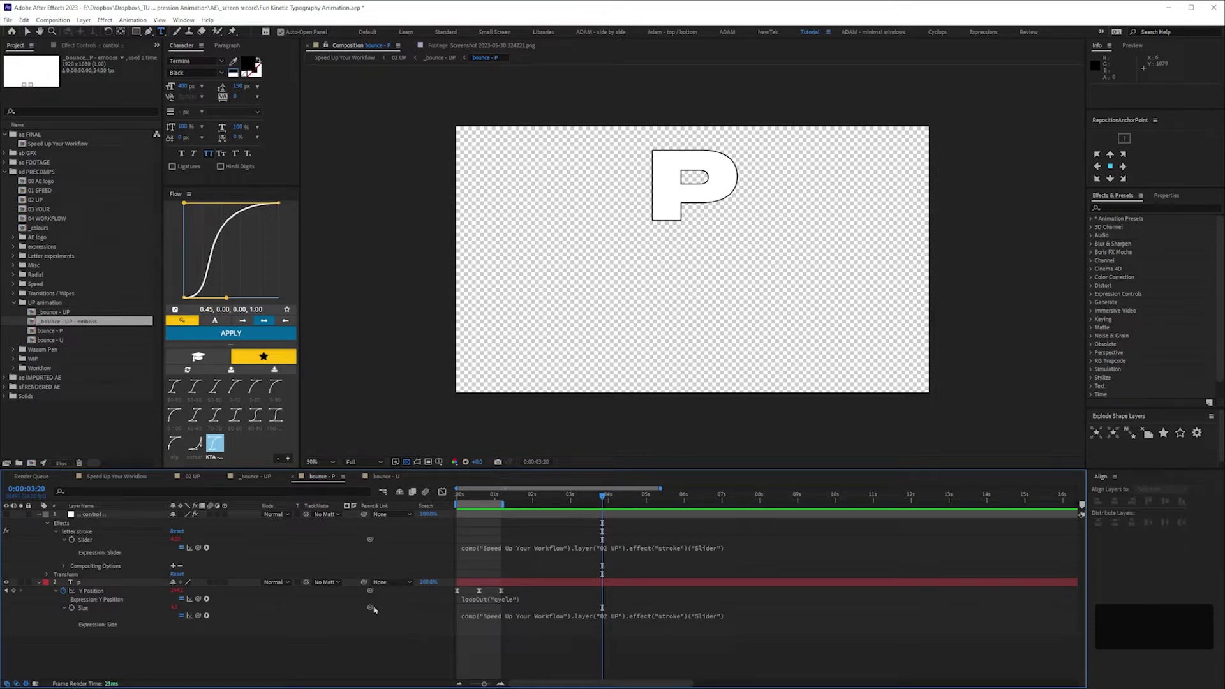
{"action": "left_click", "coordinate": [87, 515]}
{"action": "key", "text": "Delete"}
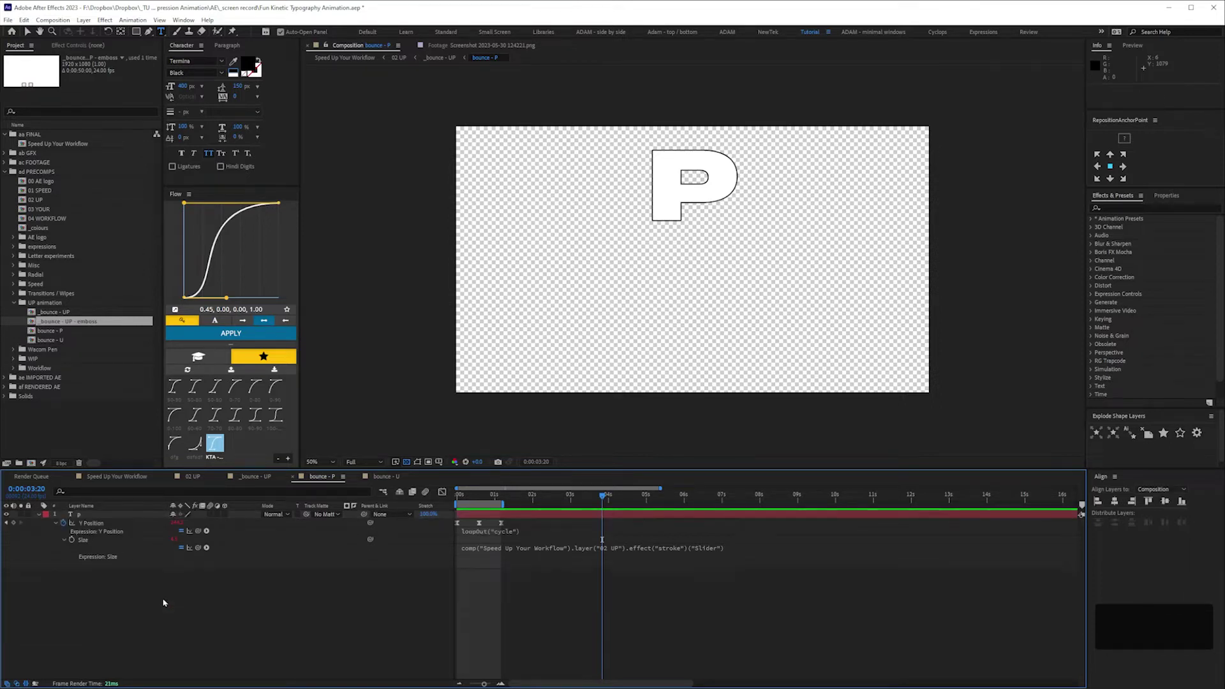
- In bounce - U, replace the u layer's stroke Size expression with the control layer's slider expression, and delete the control layer
{"action": "left_click", "coordinate": [391, 479]}
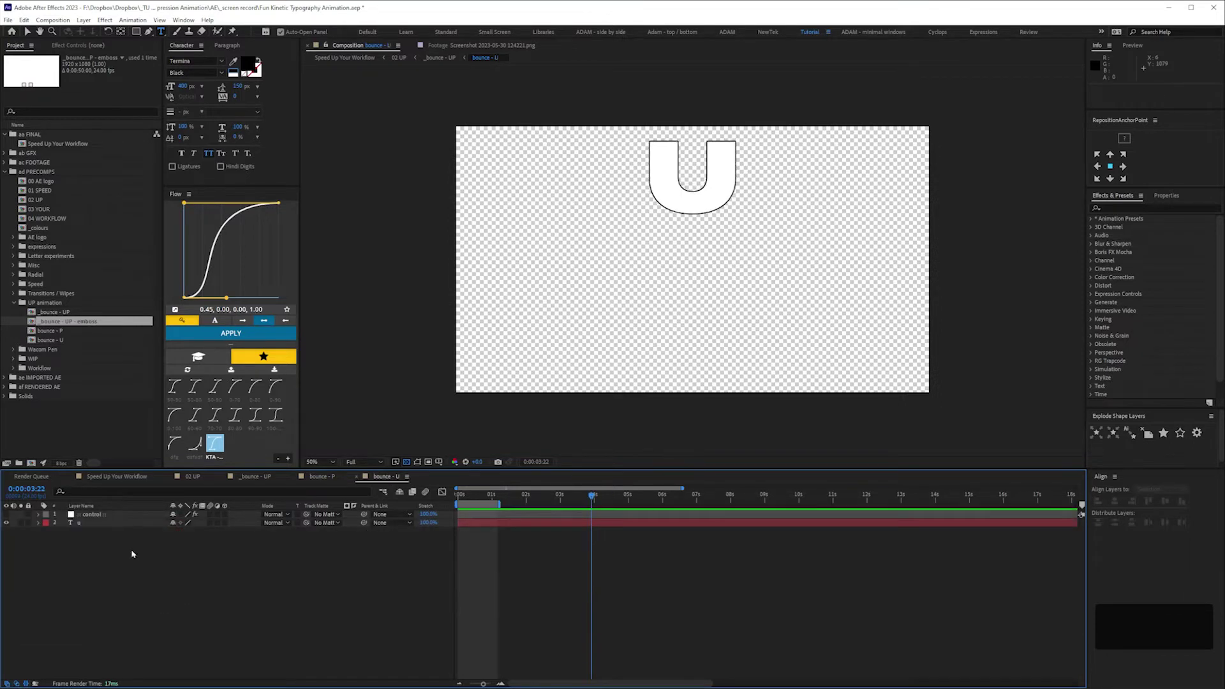
{"action": "key", "text": "e"}
{"action": "key", "text": "e"}
{"action": "key", "text": "e"}
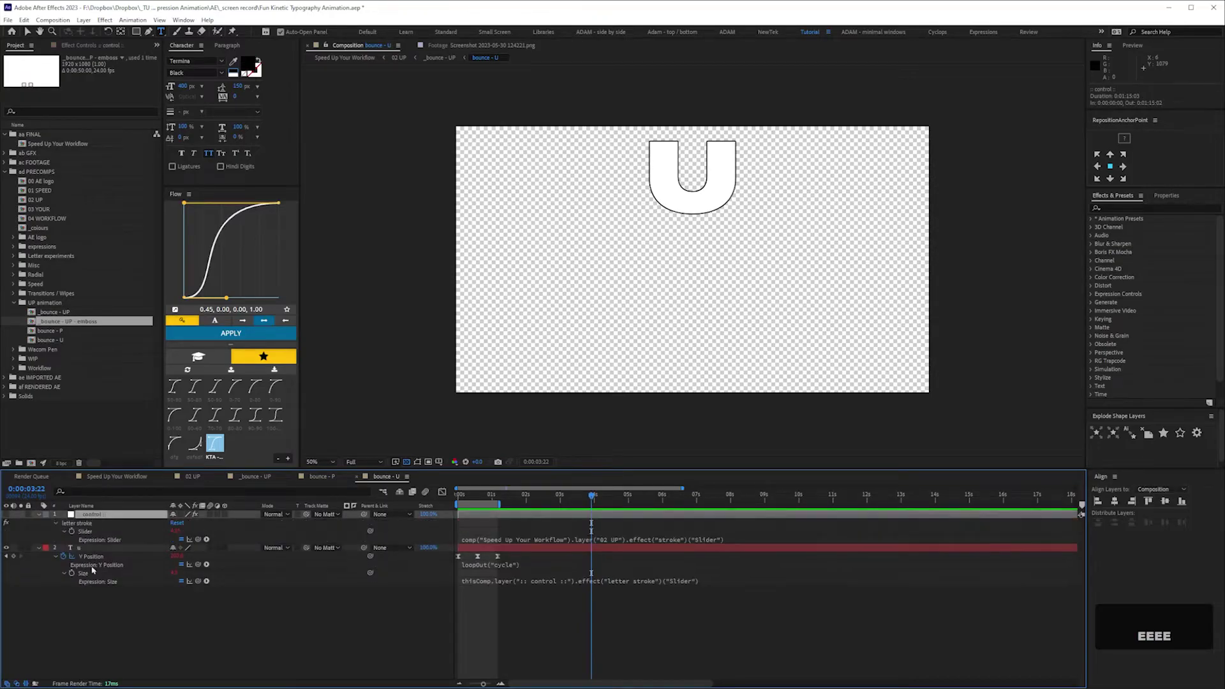
{"action": "key", "text": "e"}
{"action": "left_click", "coordinate": [522, 541]}
{"action": "key", "text": "ctrl+c"}
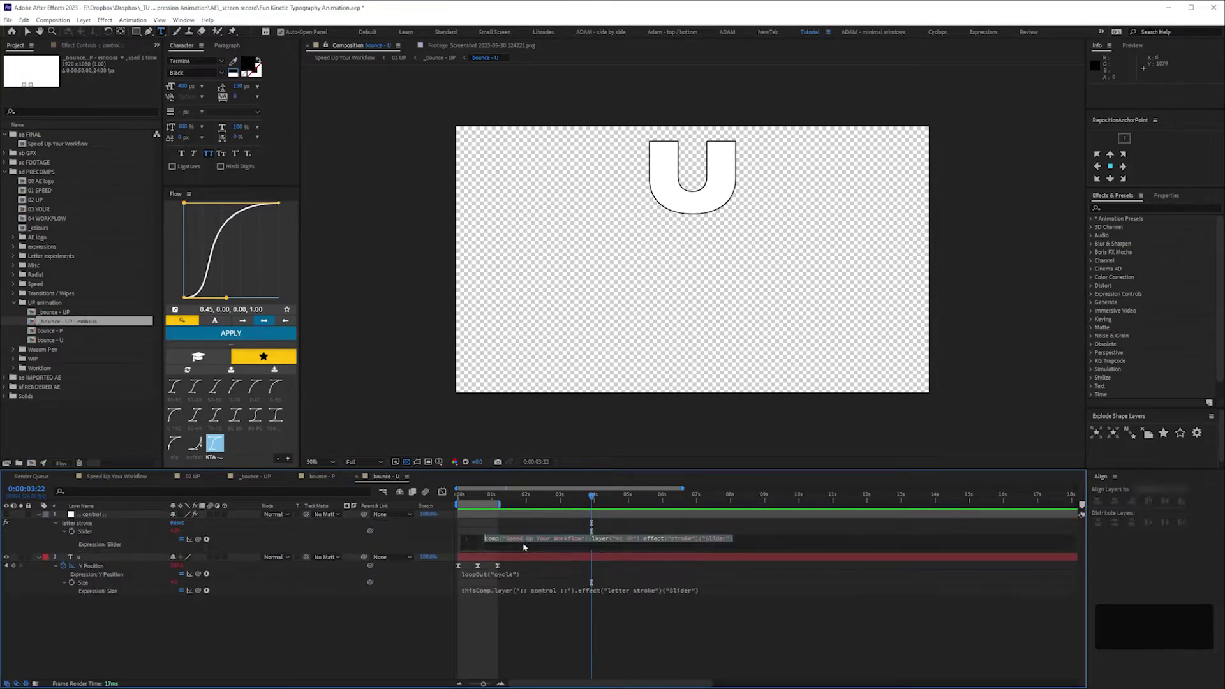
{"action": "left_click", "coordinate": [614, 590]}
{"action": "key", "text": "ctrl+v"}
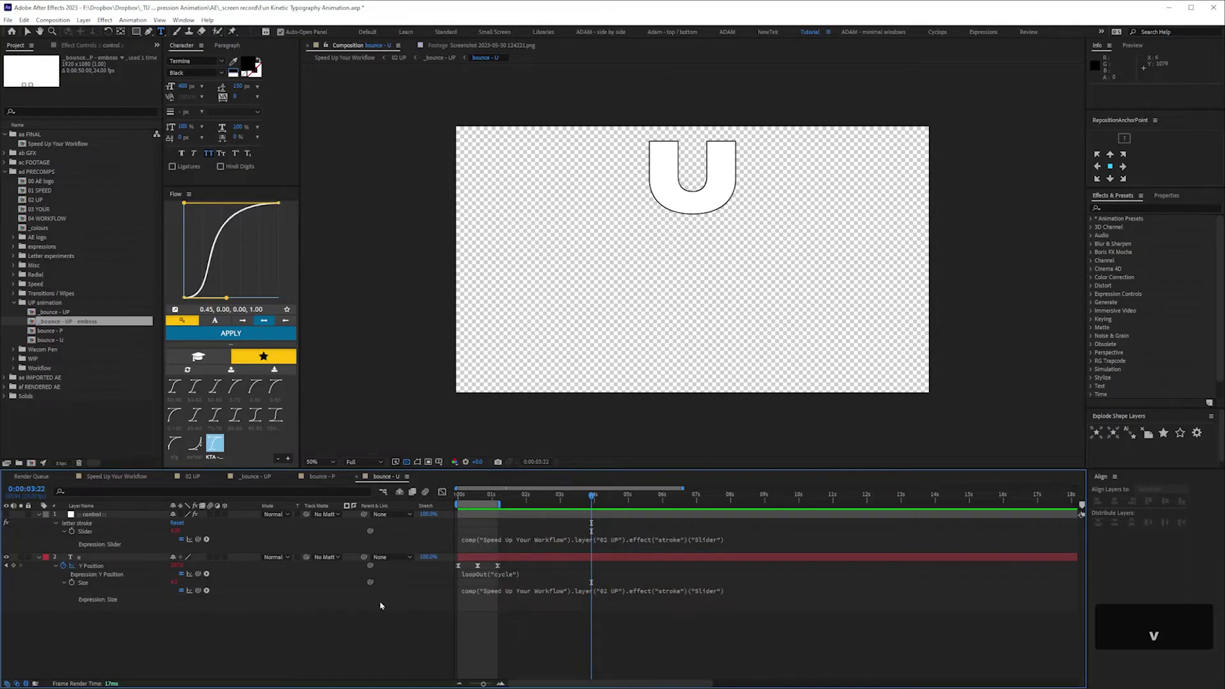
{"action": "left_click", "coordinate": [100, 519]}
{"action": "key", "text": "Delete"}
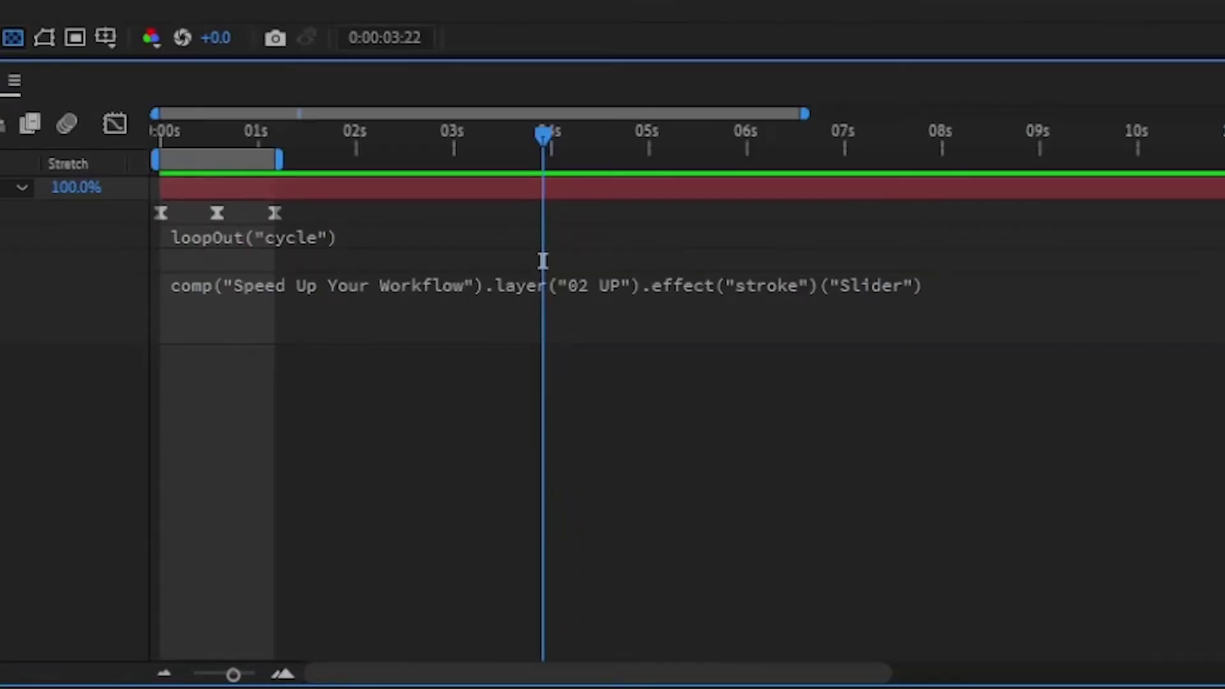
- Inspect the Color Overlay and Stroke layer style settings of the u text layer in bounce - U
{"action": "left_click", "coordinate": [336, 281]}
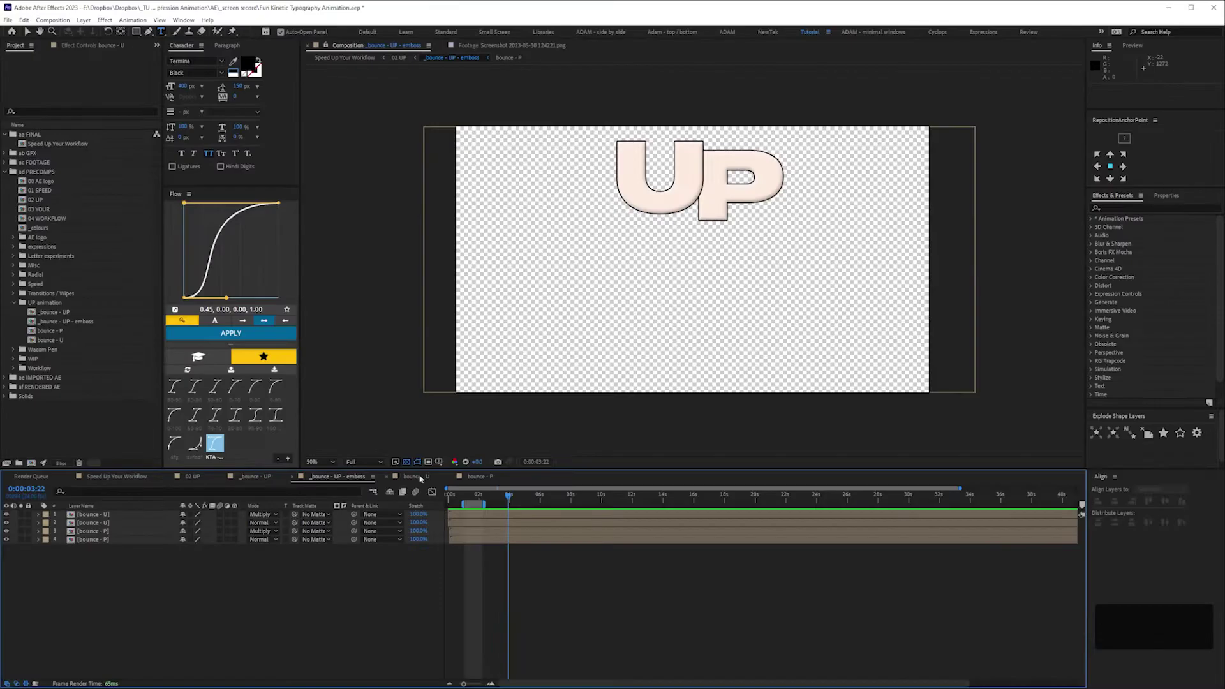
{"action": "left_click", "coordinate": [416, 477]}
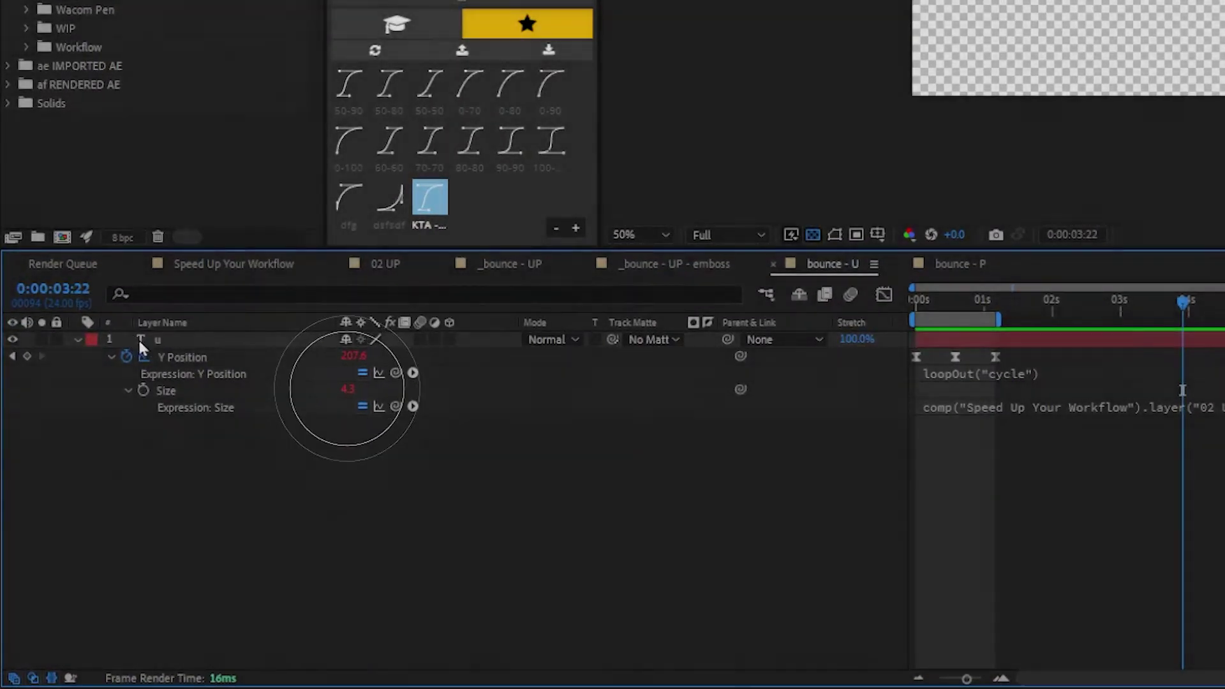
{"action": "left_click", "coordinate": [140, 347]}
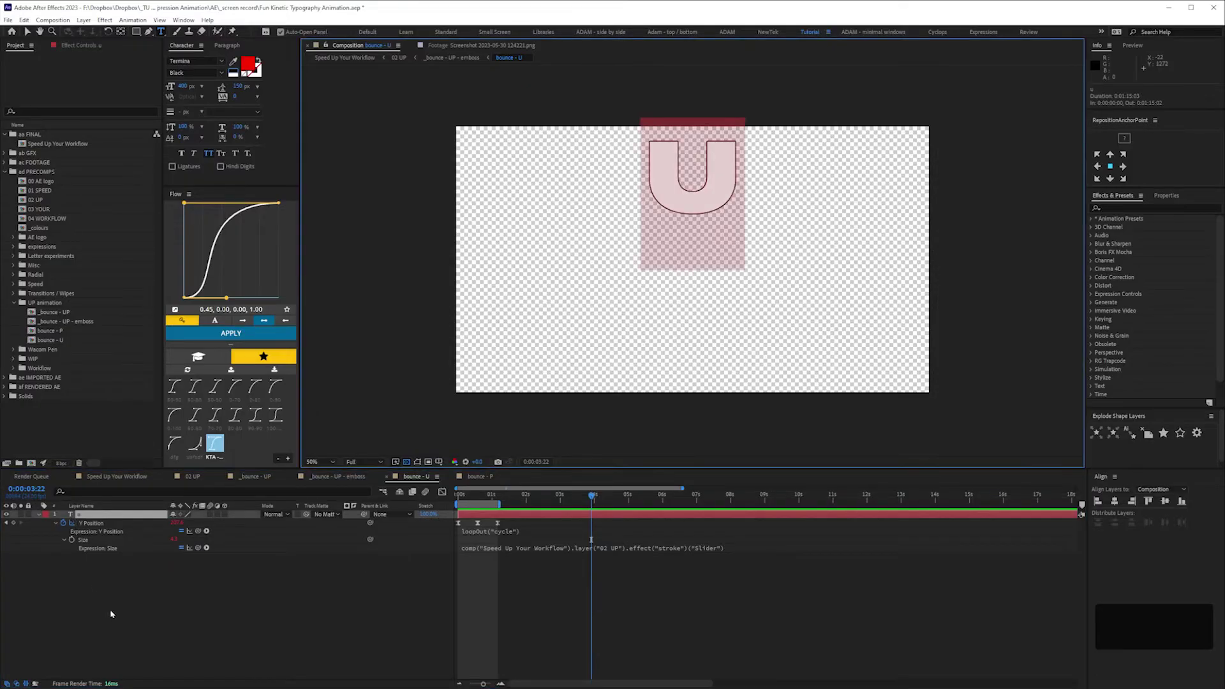
{"action": "type", "text": "w"}
{"action": "left_click", "coordinate": [141, 639]}
{"action": "key", "text": "ctrl+z"}
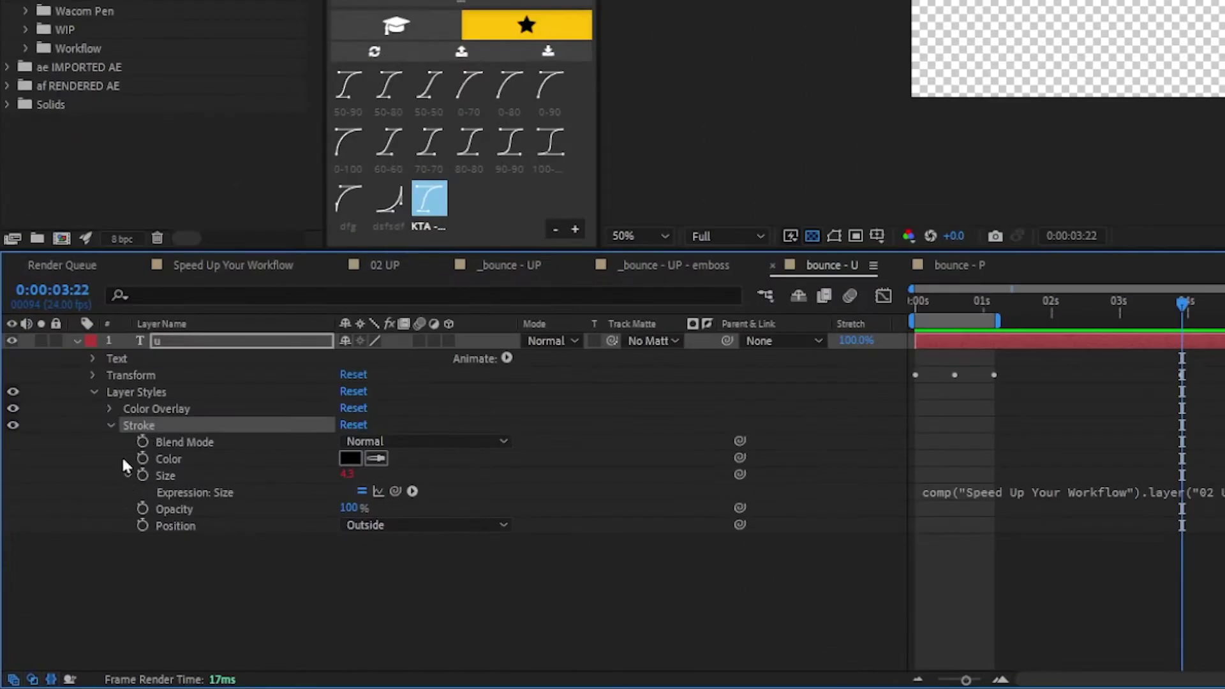
{"action": "left_click", "coordinate": [110, 409]}
{"action": "left_click", "coordinate": [229, 580]}
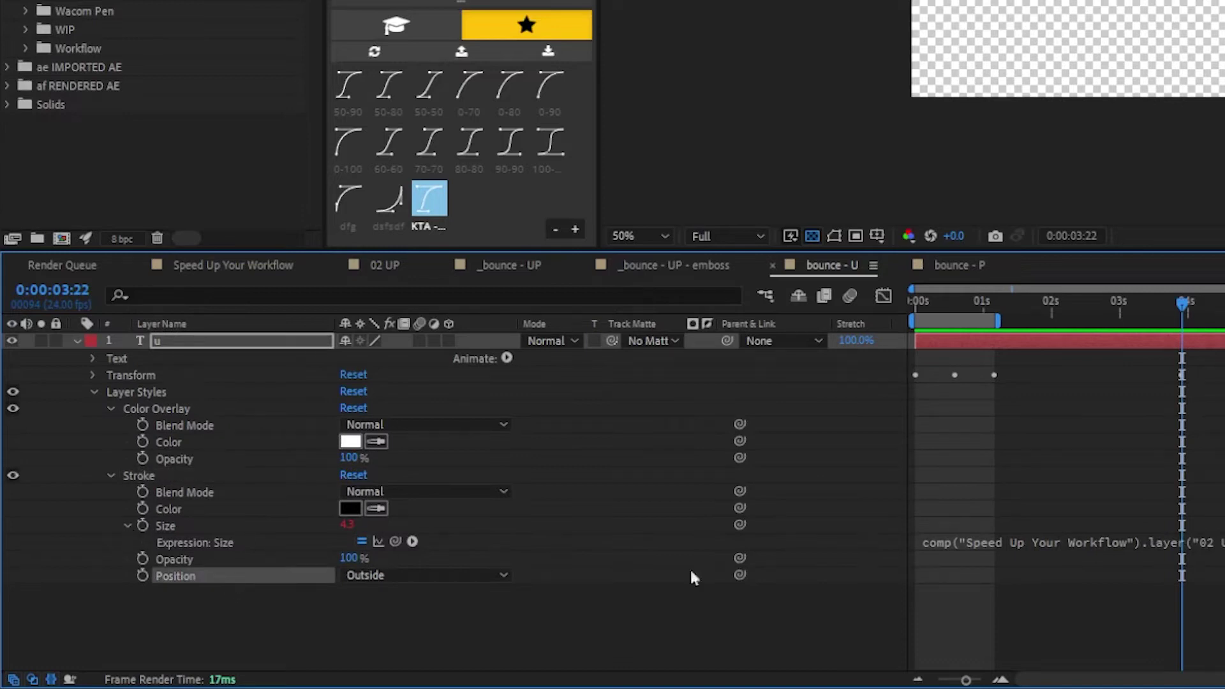
{"action": "left_click", "coordinate": [845, 634]}
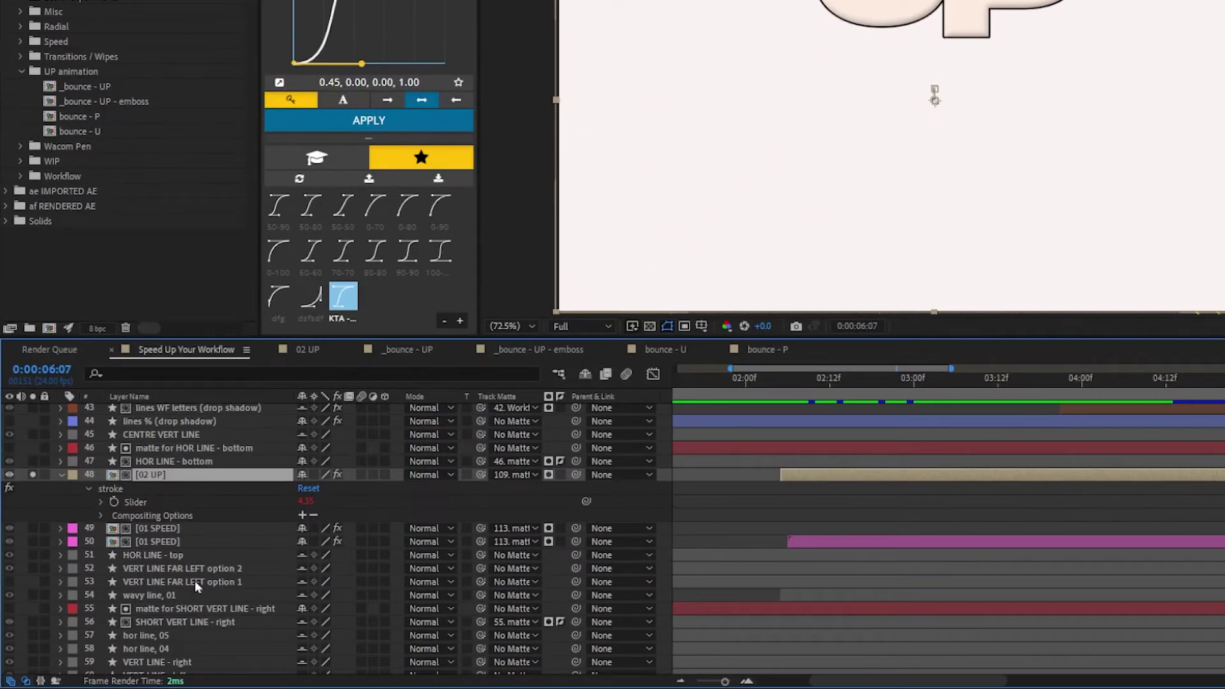
- Reveal the 02 UP layer's stroke slider expression and Scale, and vary the scale to test how the stroke width responds
{"action": "left_click", "coordinate": [102, 503]}
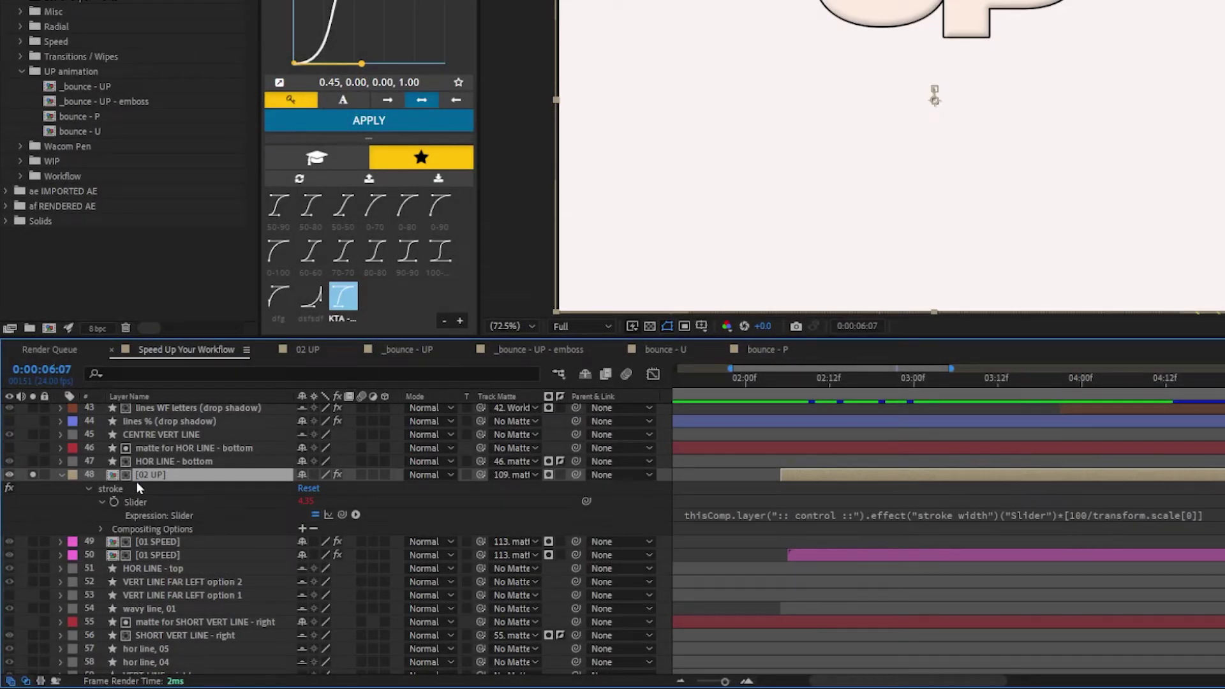
{"action": "key", "text": "shift+s"}
{"action": "left_click_drag", "start_coordinate": [323, 541], "coordinate": [349, 540]}
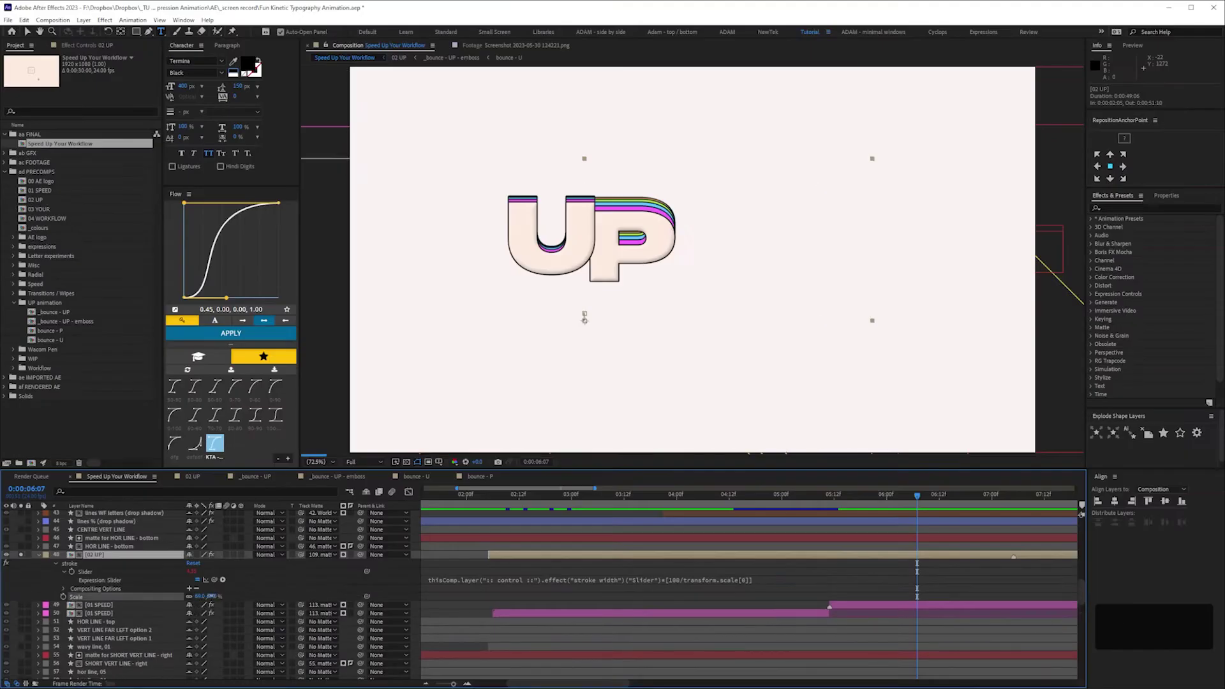
{"action": "left_click_drag", "start_coordinate": [219, 596], "coordinate": [203, 596]}
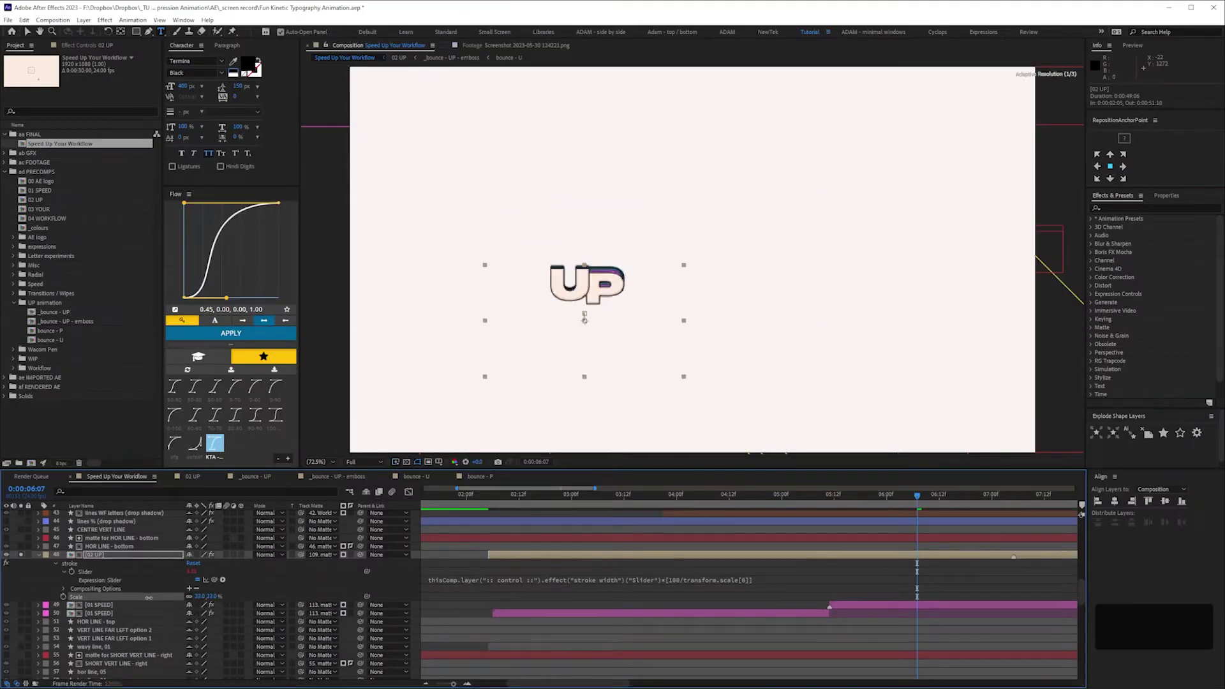
{"action": "key", "text": "ctrl+z"}
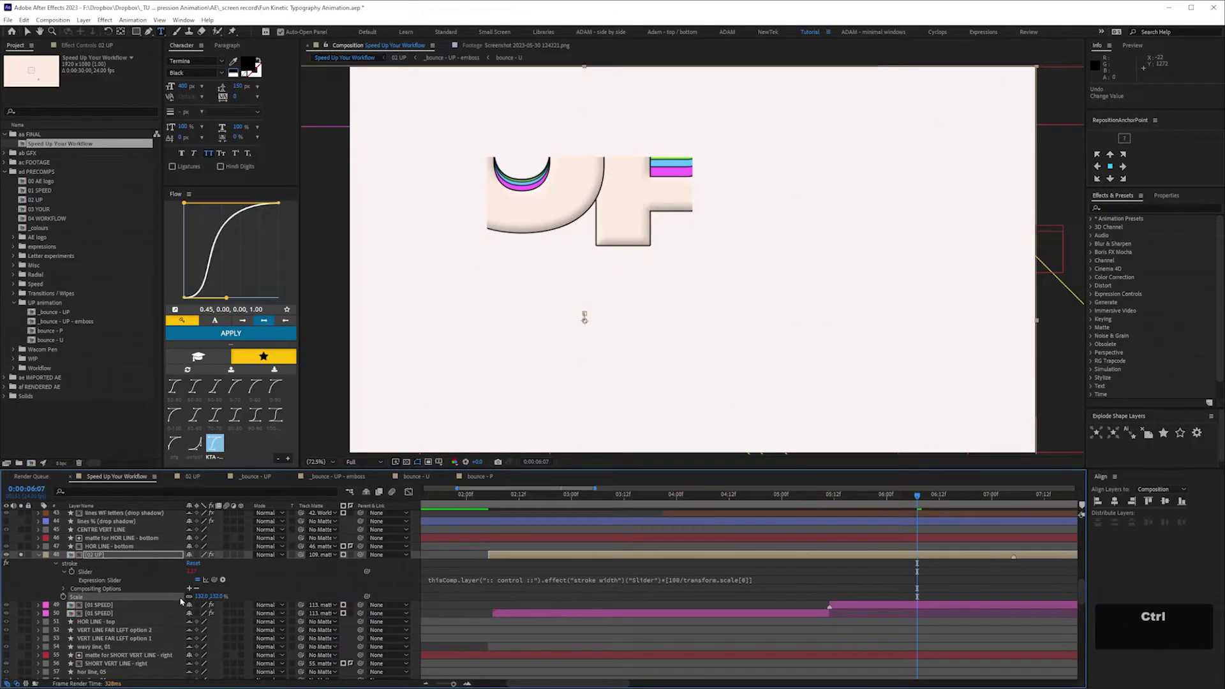
{"action": "left_click_drag", "start_coordinate": [206, 596], "coordinate": [201, 598]}
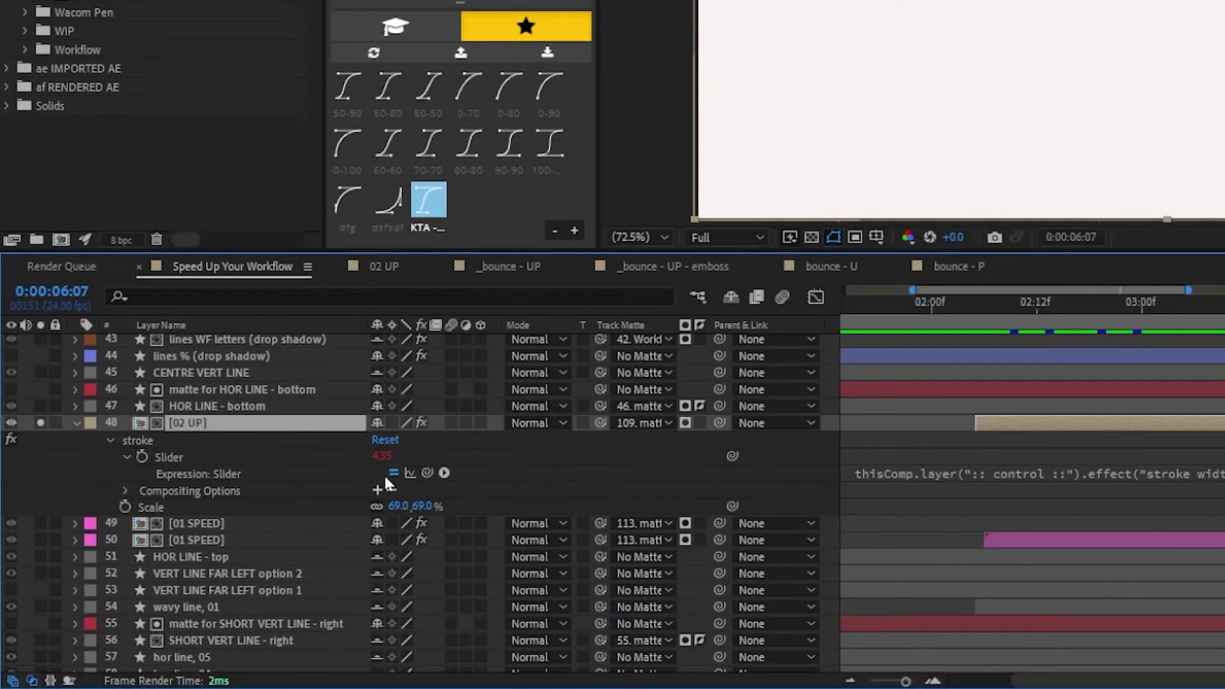
{"action": "left_click", "coordinate": [385, 476]}
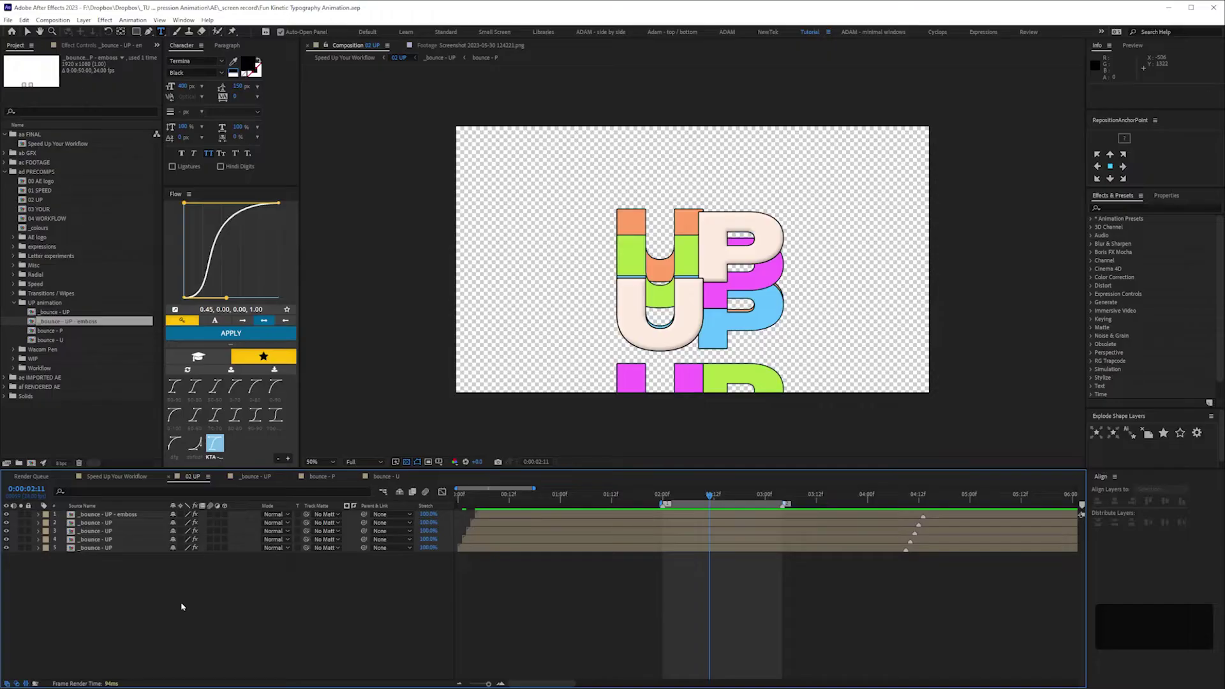
- Check the layers' Scale in the 02 UP and _bounce - UP compositions
{"action": "key", "text": "s"}
{"action": "left_click", "coordinate": [258, 479]}
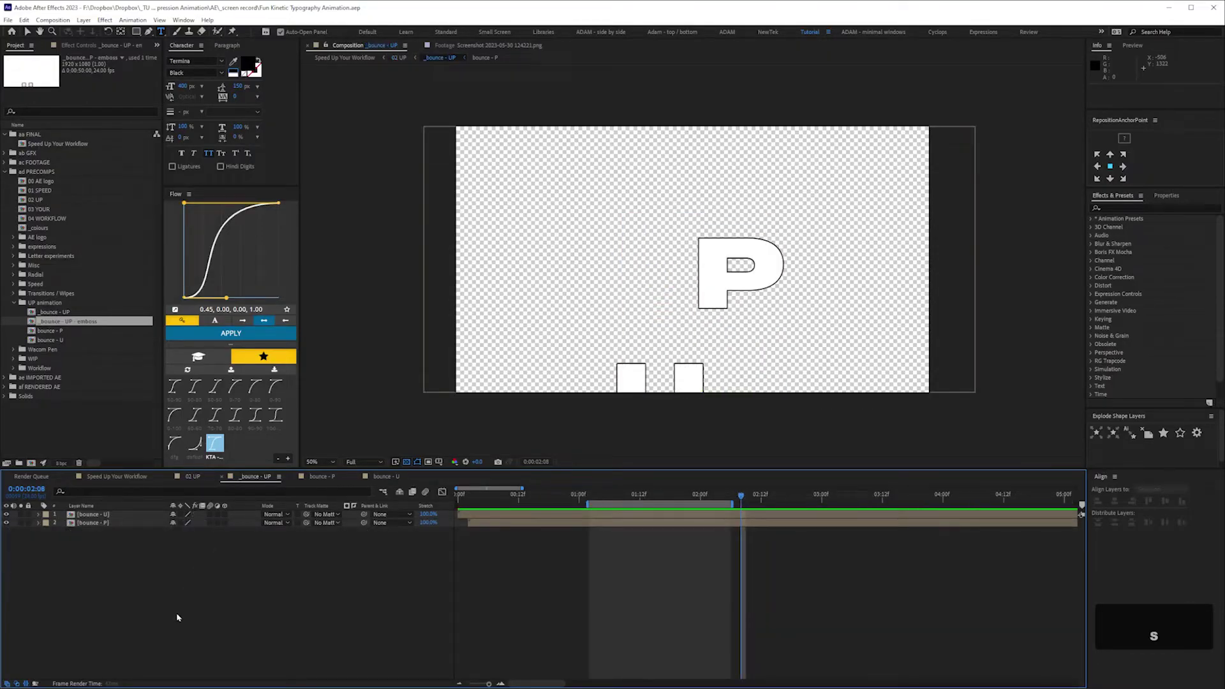
{"action": "key", "text": "s"}
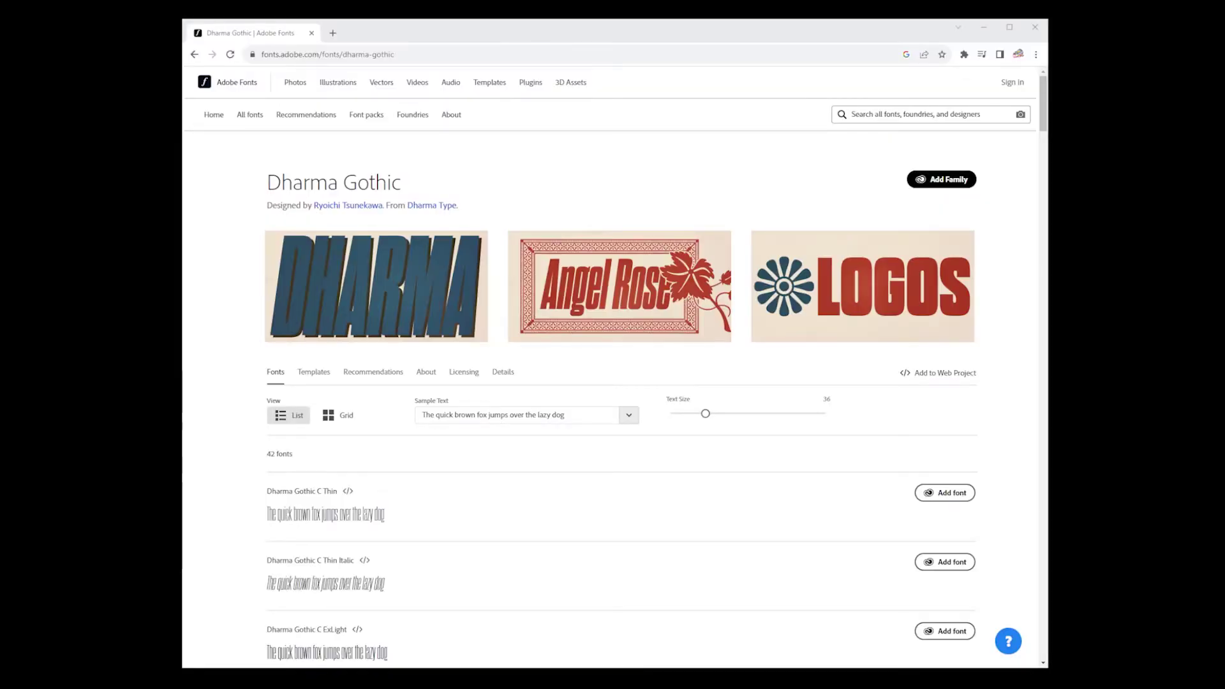
- Create a shape layer from the your text layer in the 03 YOUR composition
{"action": "right_click", "coordinate": [84, 523]}
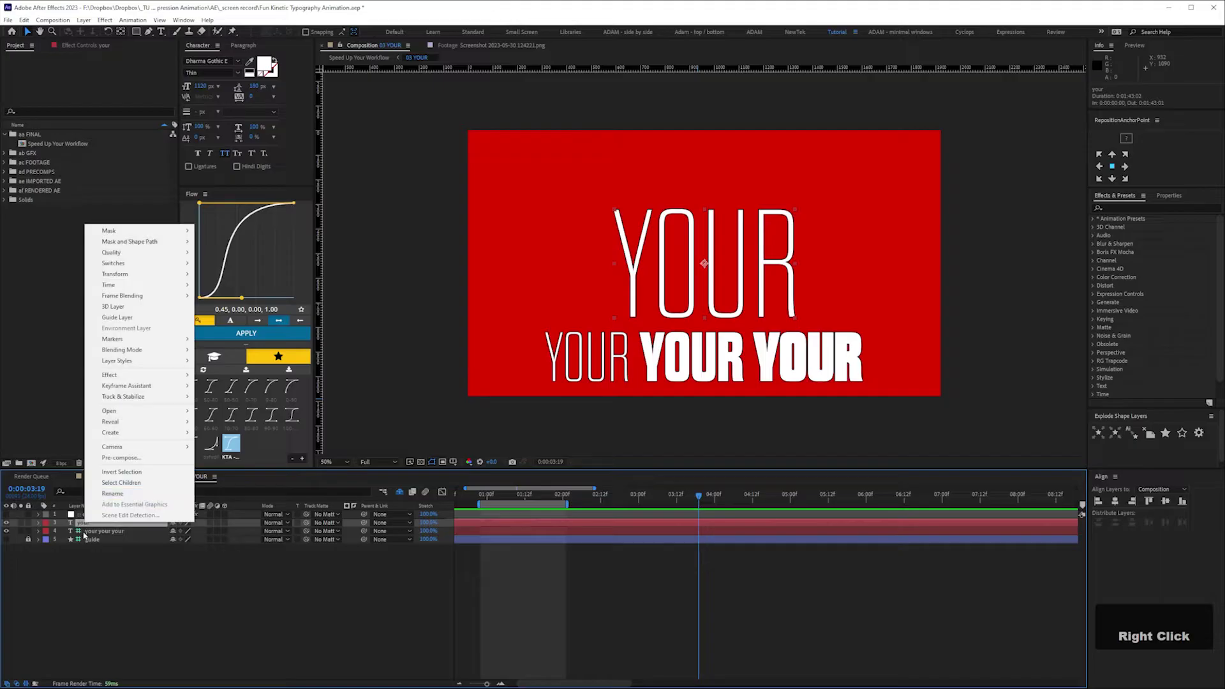
{"action": "mouse_move", "coordinate": [142, 434]}
{"action": "left_click", "coordinate": [230, 445]}
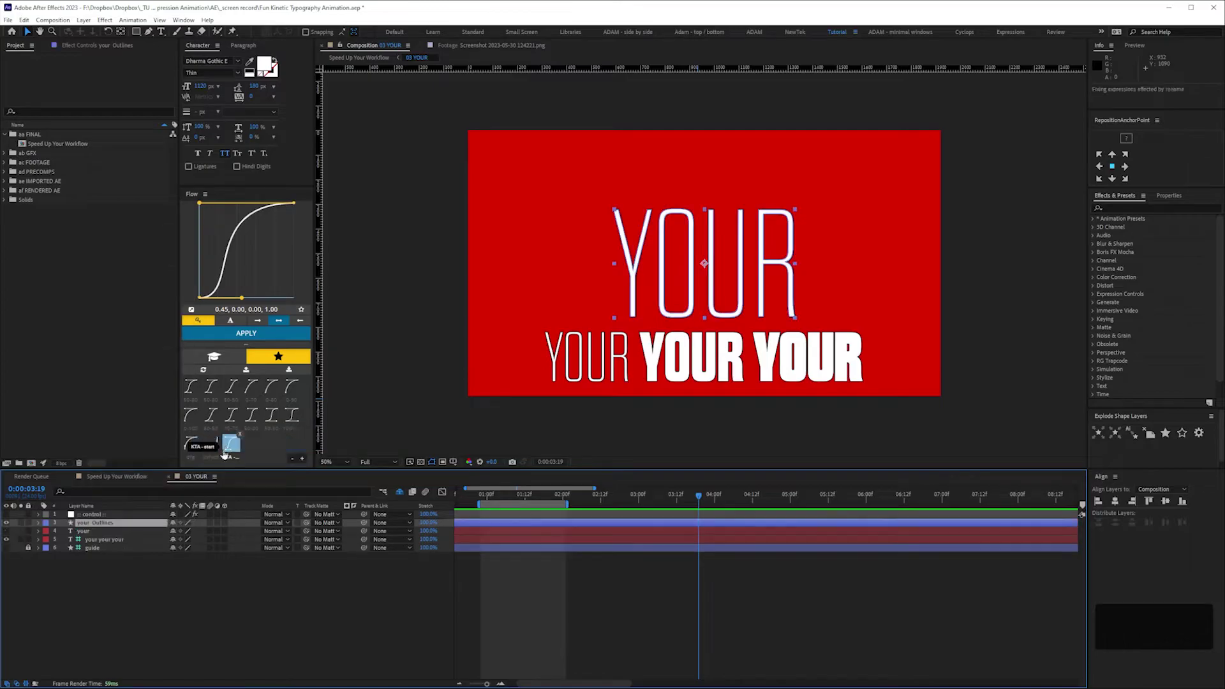
- Filter the 03 YOUR timeline by "path" to reveal the letter paths of the your Outlines layer
{"action": "left_click", "coordinate": [91, 492]}
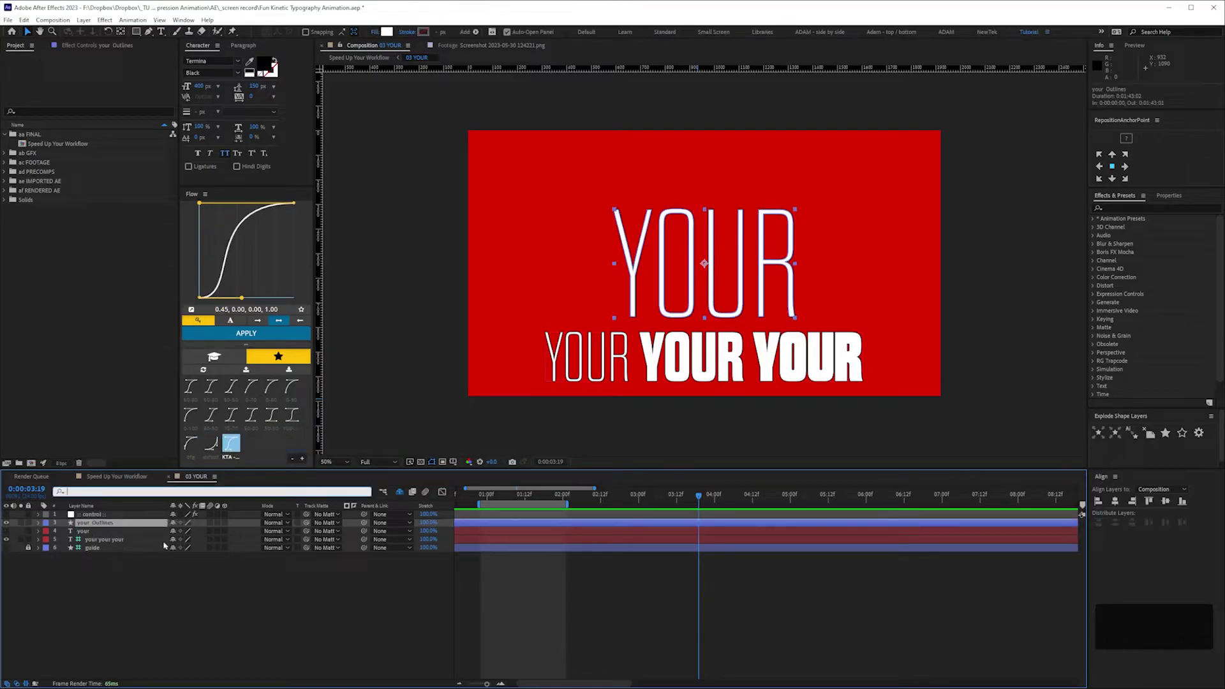
{"action": "type", "text": "path"}
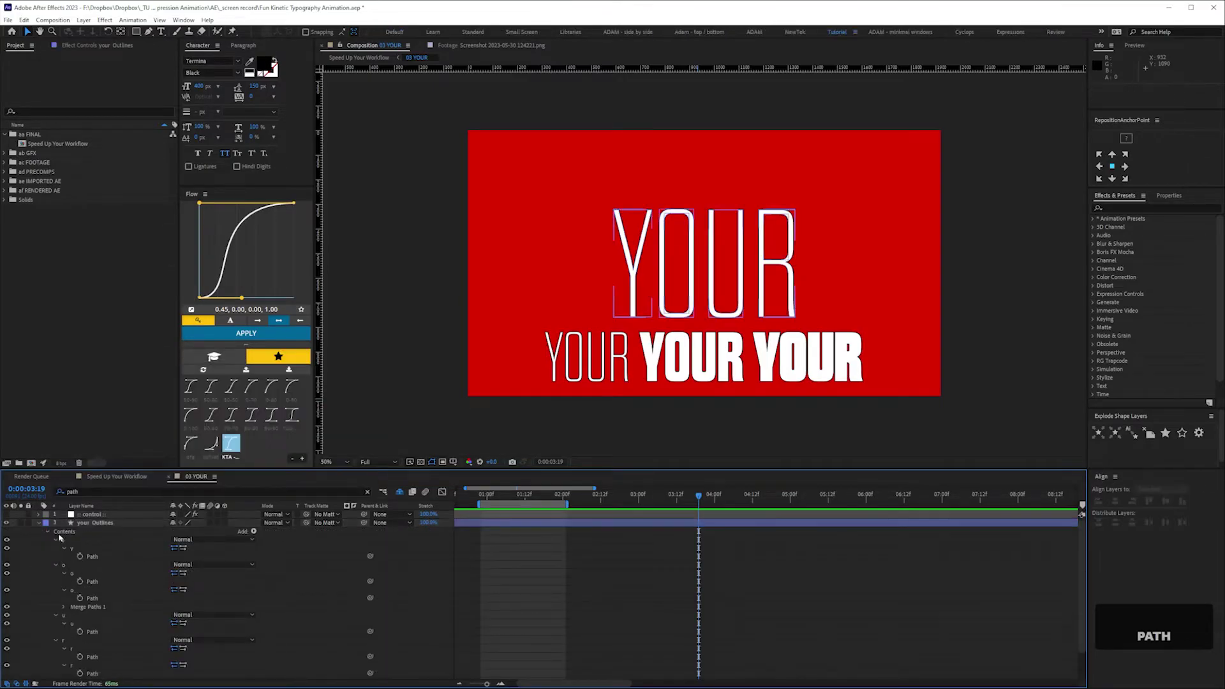
{"action": "left_click", "coordinate": [56, 540]}
{"action": "left_click", "coordinate": [56, 541]}
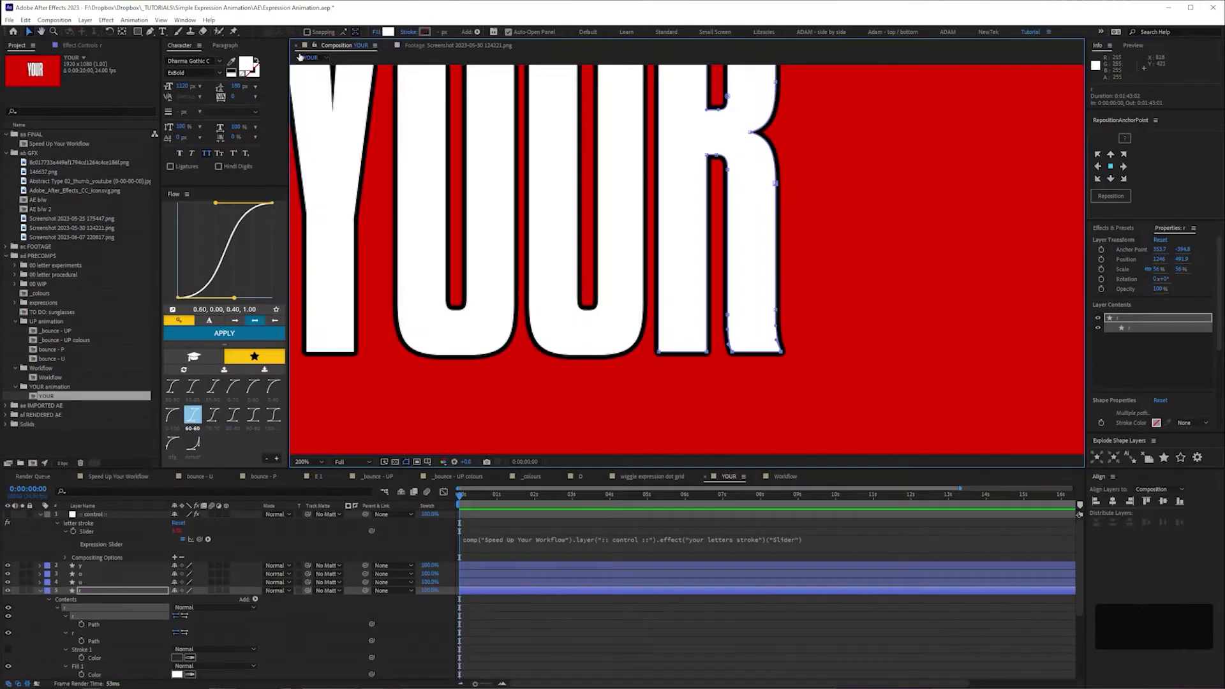
- Examine the R's path points in the YOUR composition, and look through the Kinetic Type Animation workflow 1/3 video page on YouTube
{"action": "scroll", "coordinate": [826, 386], "scroll_direction": "up", "scroll_amount": 2}
{"action": "key", "text": "space"}
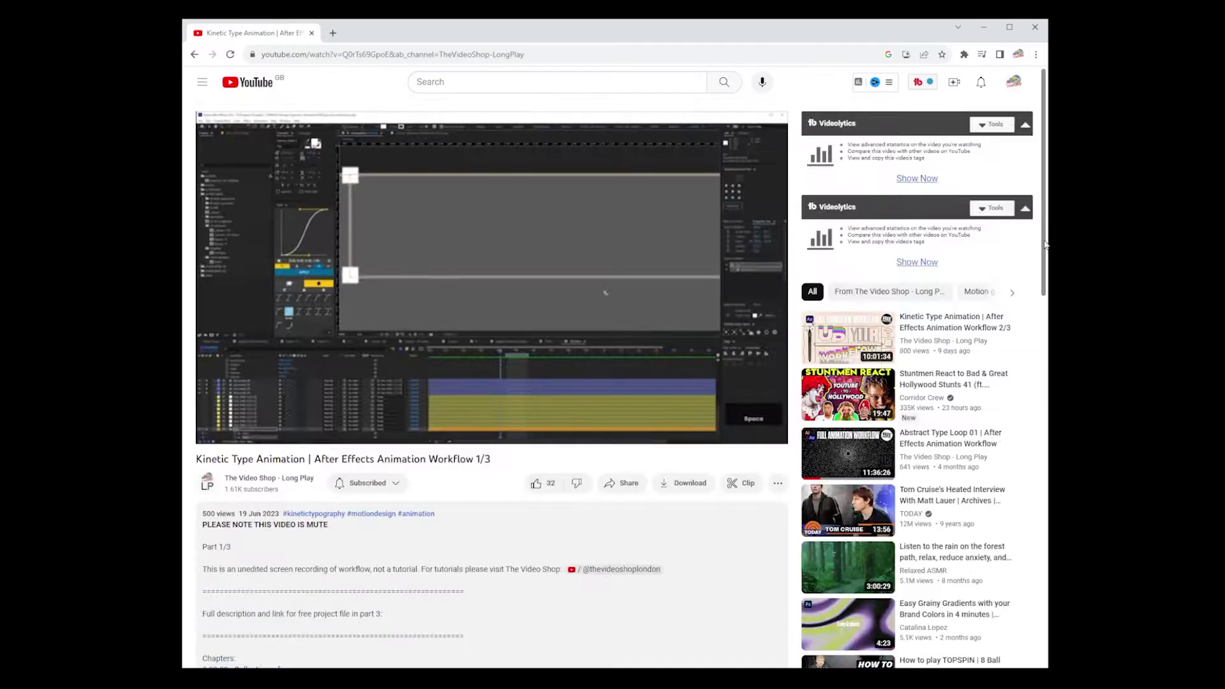
{"action": "scroll", "coordinate": [353, 426], "scroll_direction": "down", "scroll_amount": 10}
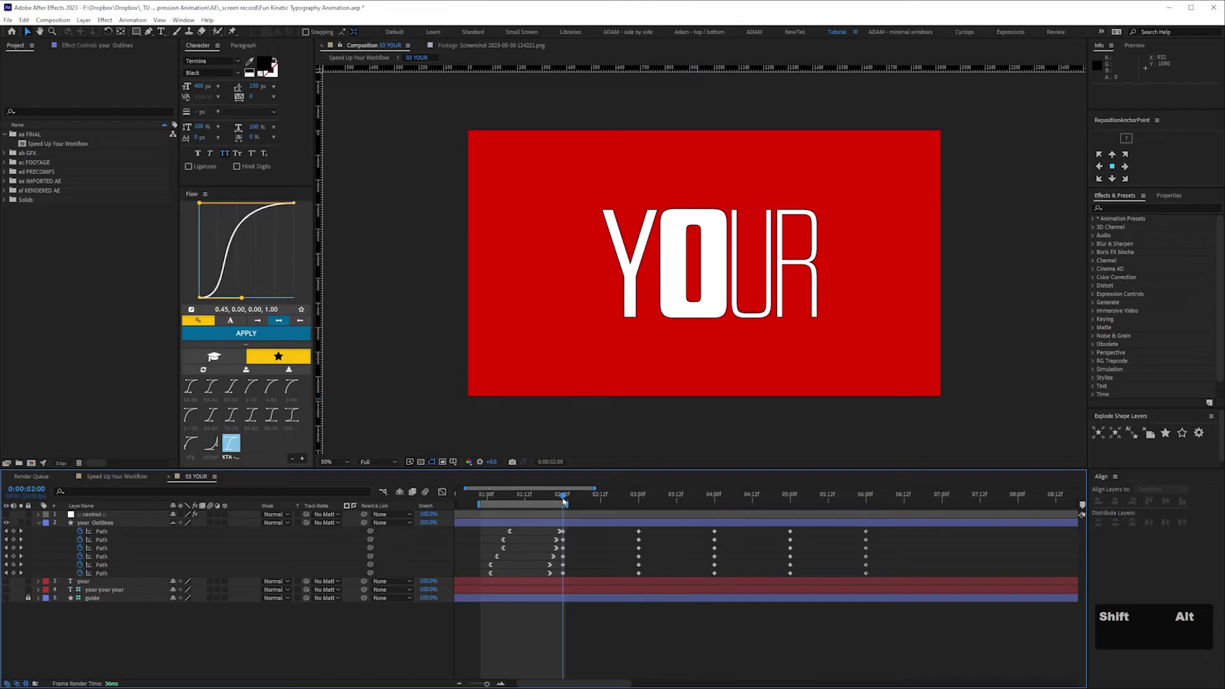
- Preview and scrub the letter path animation in the 03 YOUR composition, viewing it up close and zoomed out
{"action": "key", "text": "space"}
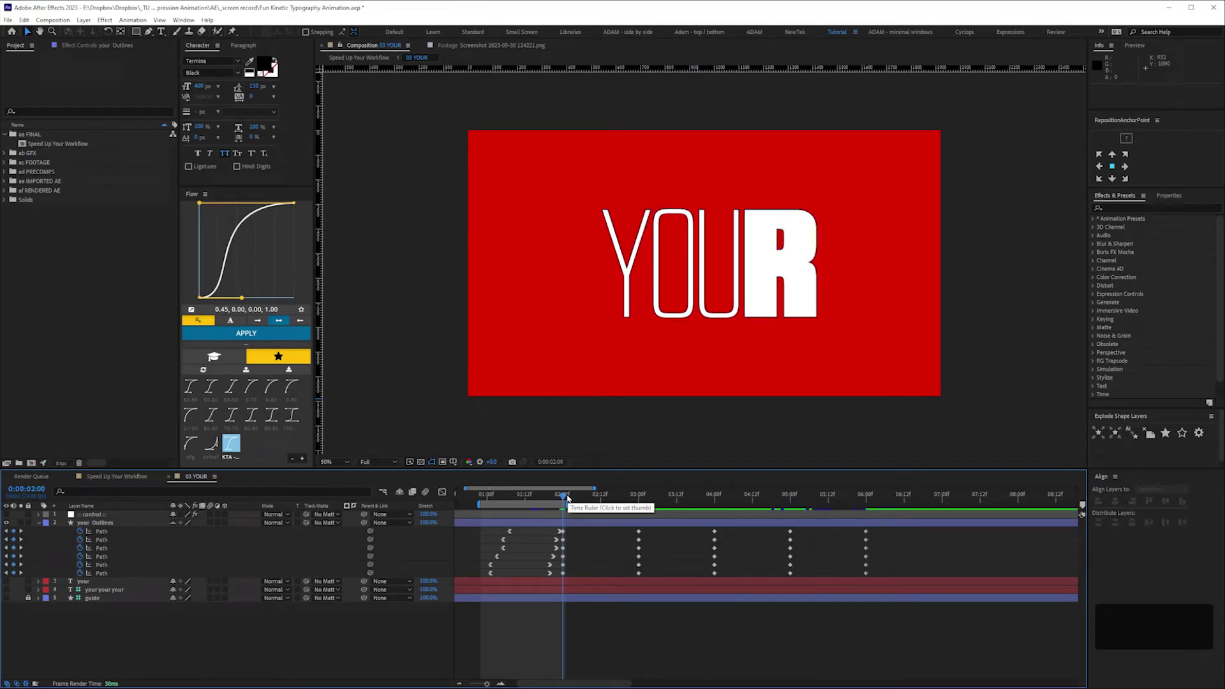
{"action": "left_click_drag", "start_coordinate": [566, 498], "coordinate": [861, 501]}
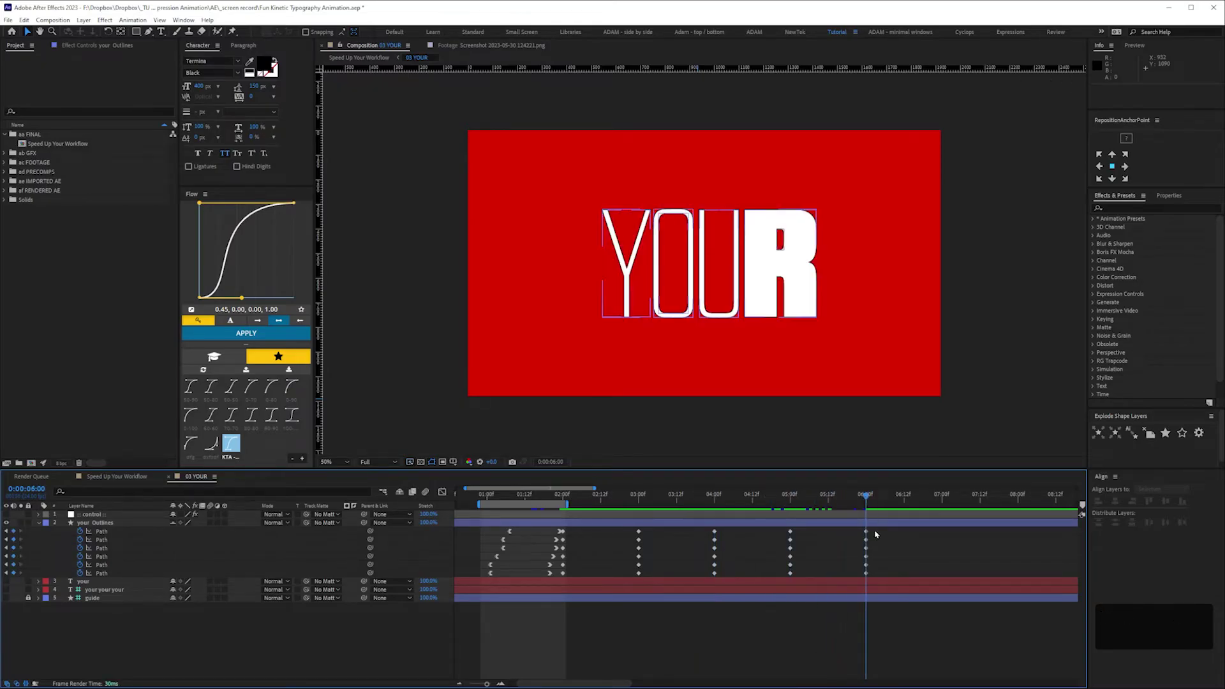
{"action": "scroll", "coordinate": [640, 388], "scroll_direction": "down", "scroll_amount": 2}
{"action": "left_click", "coordinate": [495, 499]}
{"action": "left_click_drag", "start_coordinate": [494, 499], "coordinate": [560, 499]}
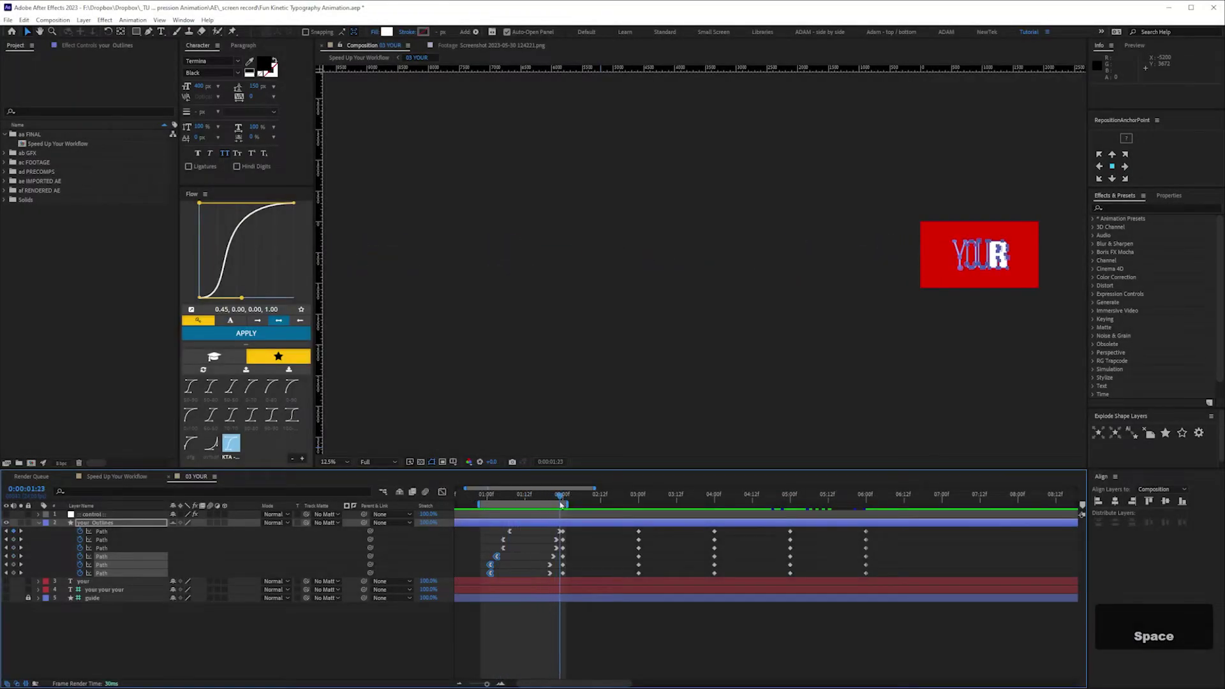
{"action": "left_click", "coordinate": [542, 669]}
{"action": "key", "text": "period"}
{"action": "key", "text": "period"}
{"action": "key", "text": "period"}
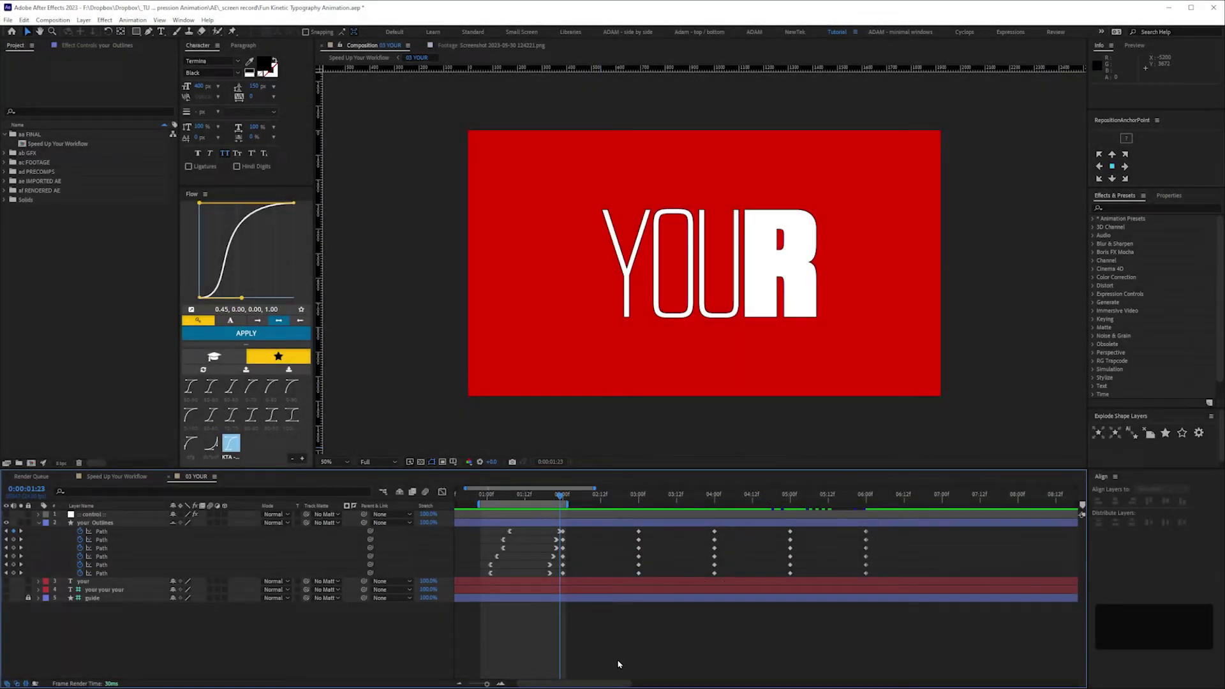
- Examine the Time Remap graph of the 03 YOUR layer in the Speed Up Your Workflow composition while scrubbing through the time
{"action": "left_click", "coordinate": [121, 477]}
{"action": "key", "text": "shift+F3"}
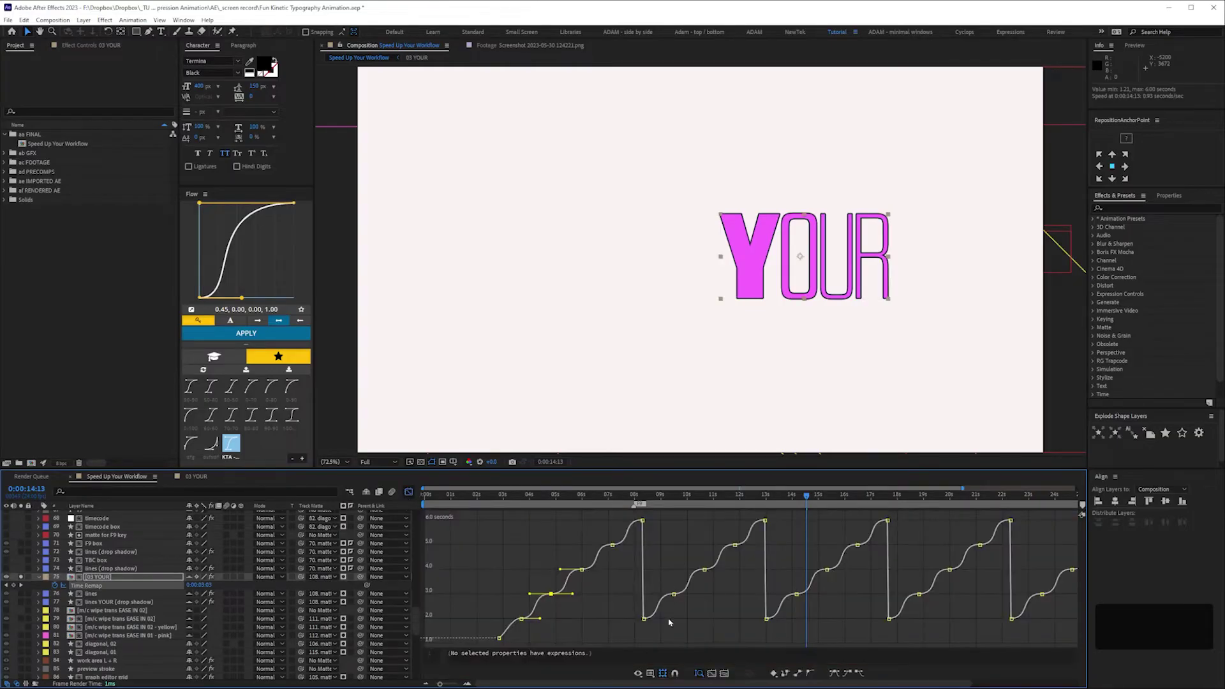
{"action": "left_click", "coordinate": [660, 500]}
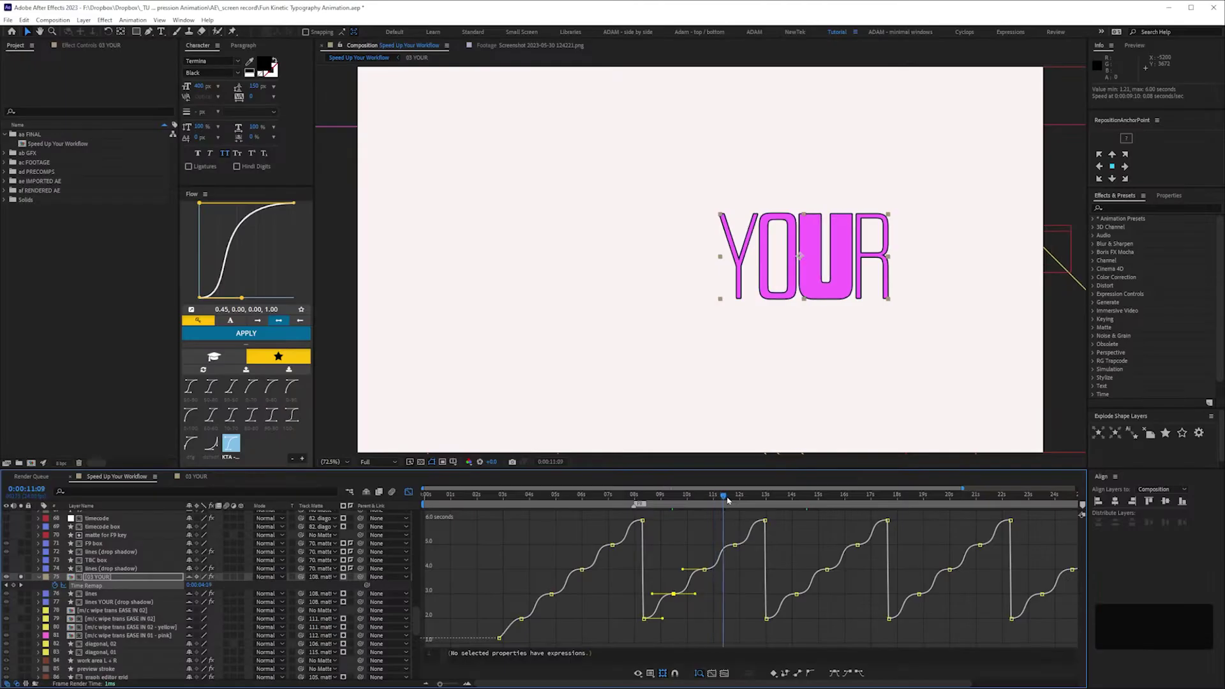
{"action": "left_click_drag", "start_coordinate": [726, 501], "coordinate": [760, 502]}
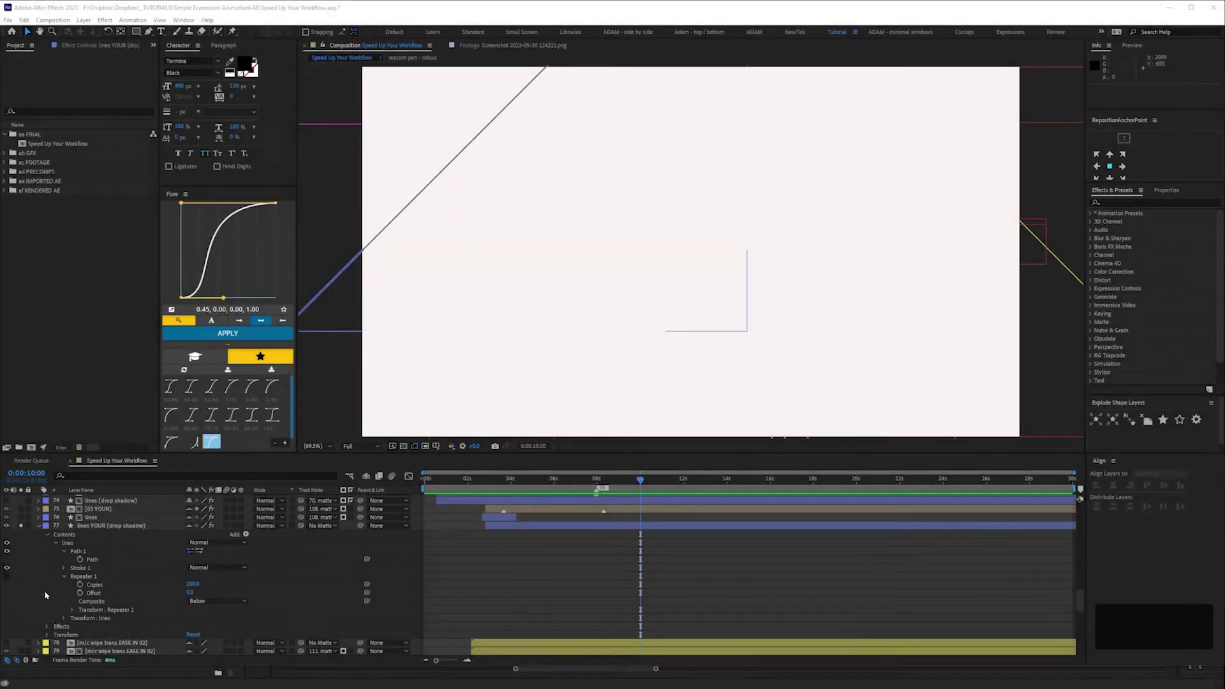
- Enable Repeater 1 and the Set Matte effect on the lines YOUR (drop shadow) layer
{"action": "left_click", "coordinate": [7, 577]}
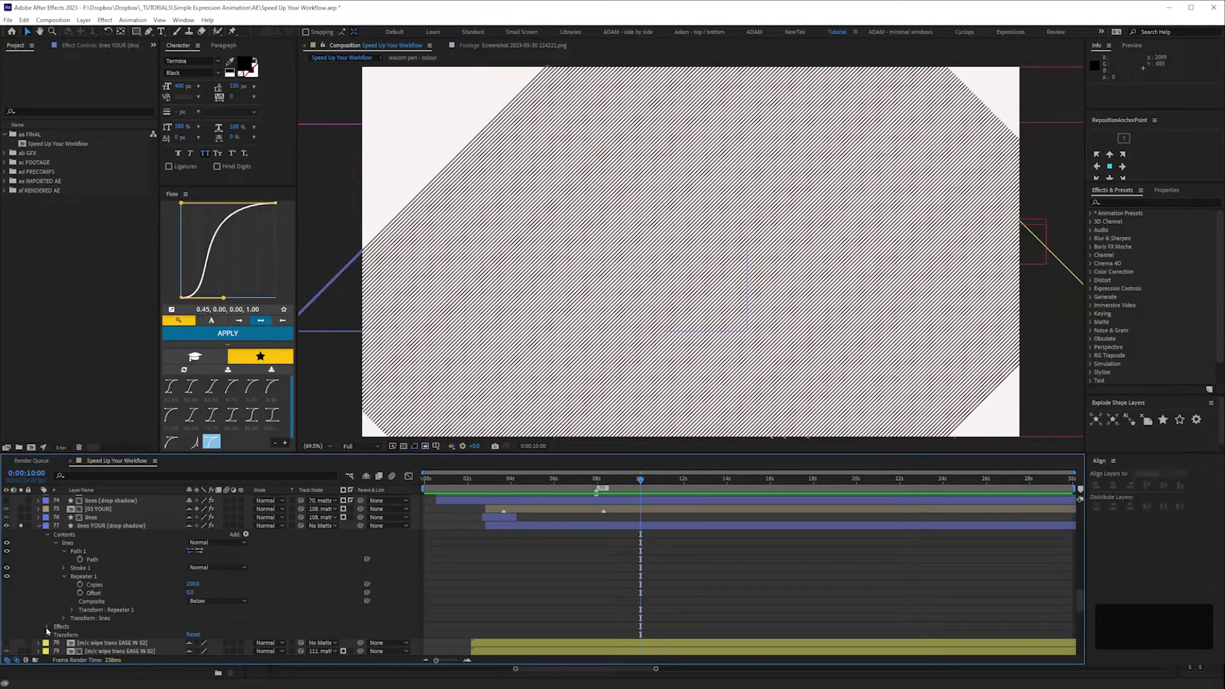
{"action": "left_click", "coordinate": [47, 628]}
{"action": "key", "text": "space"}
{"action": "scroll", "coordinate": [101, 625], "scroll_direction": "down", "scroll_amount": 5}
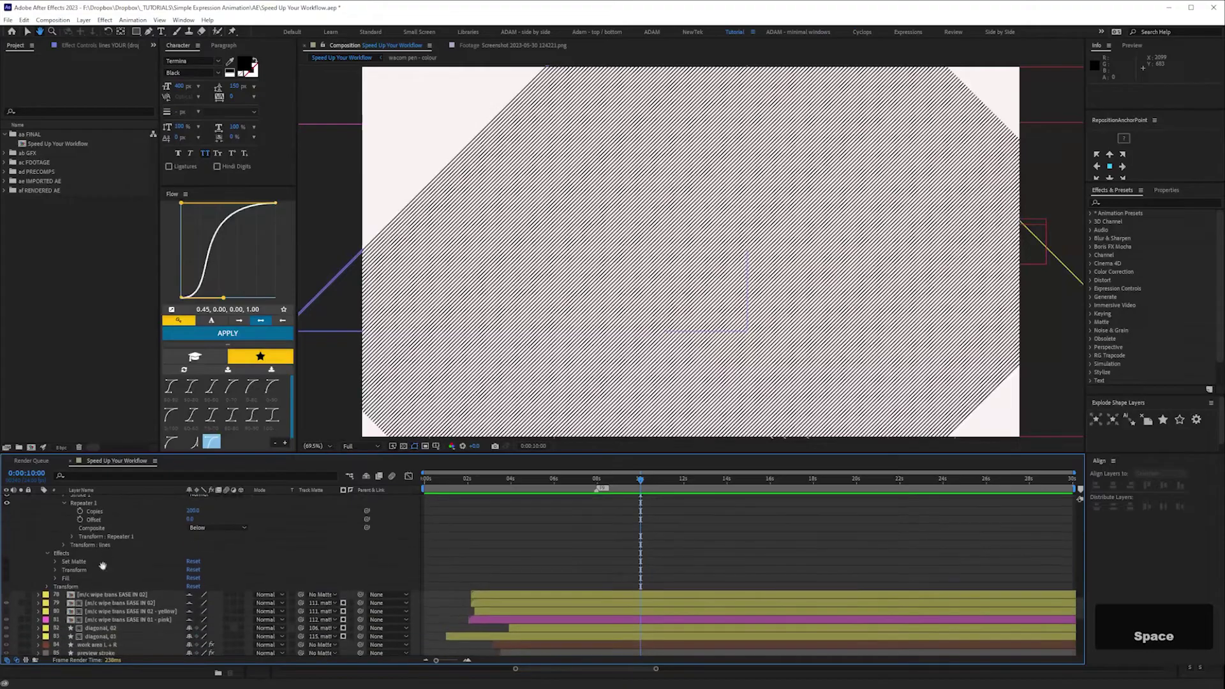
{"action": "left_click", "coordinate": [7, 562]}
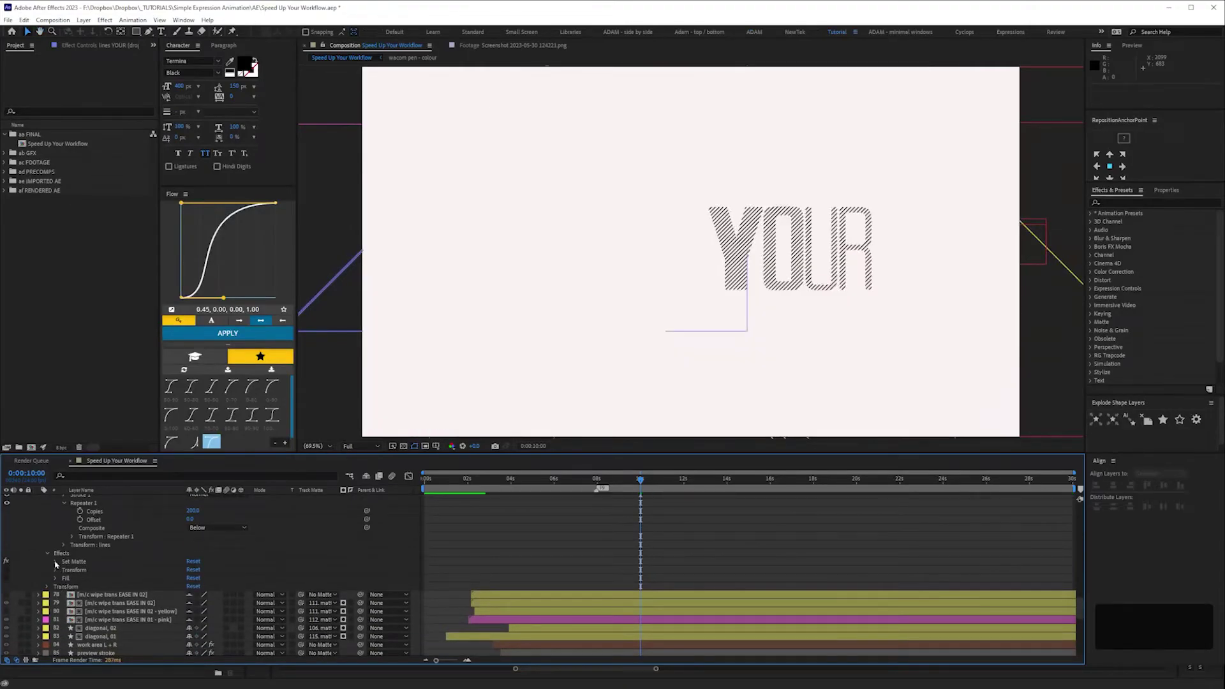
{"action": "scroll", "coordinate": [55, 551], "scroll_direction": "up", "scroll_amount": 2}
{"action": "scroll", "coordinate": [54, 551], "scroll_direction": "up", "scroll_amount": 5}
- Review the track matte choices for the lines YOUR (drop shadow) layer and toggle Collapse Transformations on the 03 YOUR layer
{"action": "left_click", "coordinate": [152, 638]}
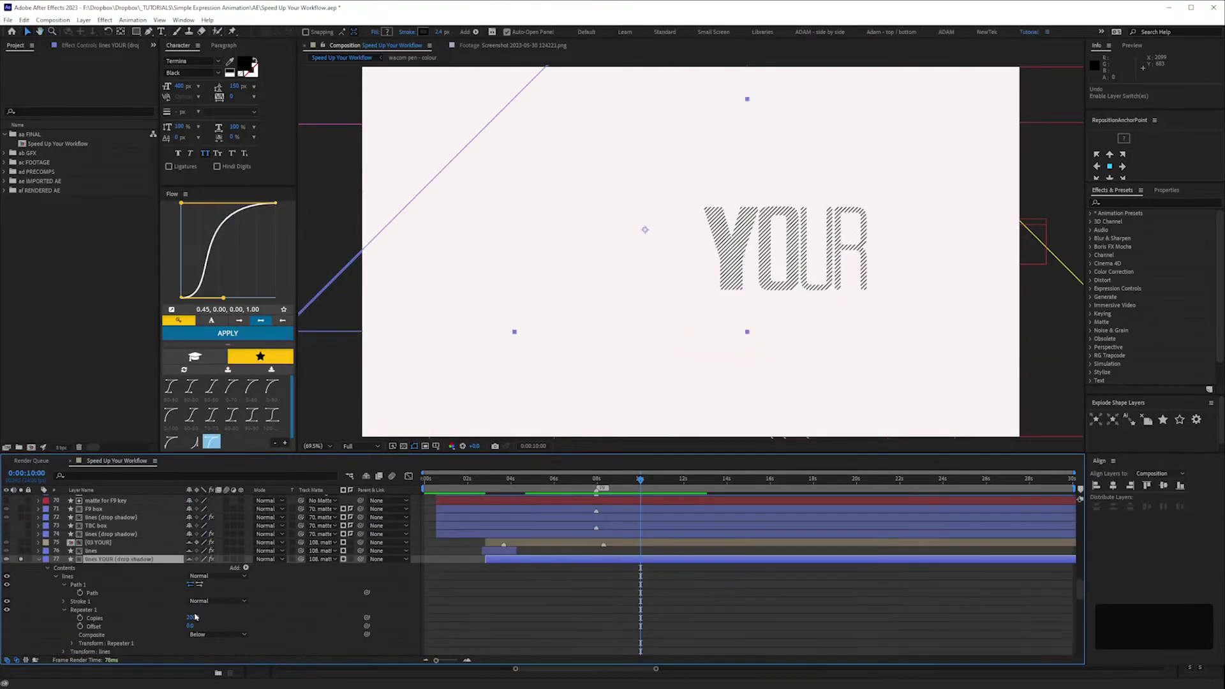
{"action": "left_click", "coordinate": [332, 560]}
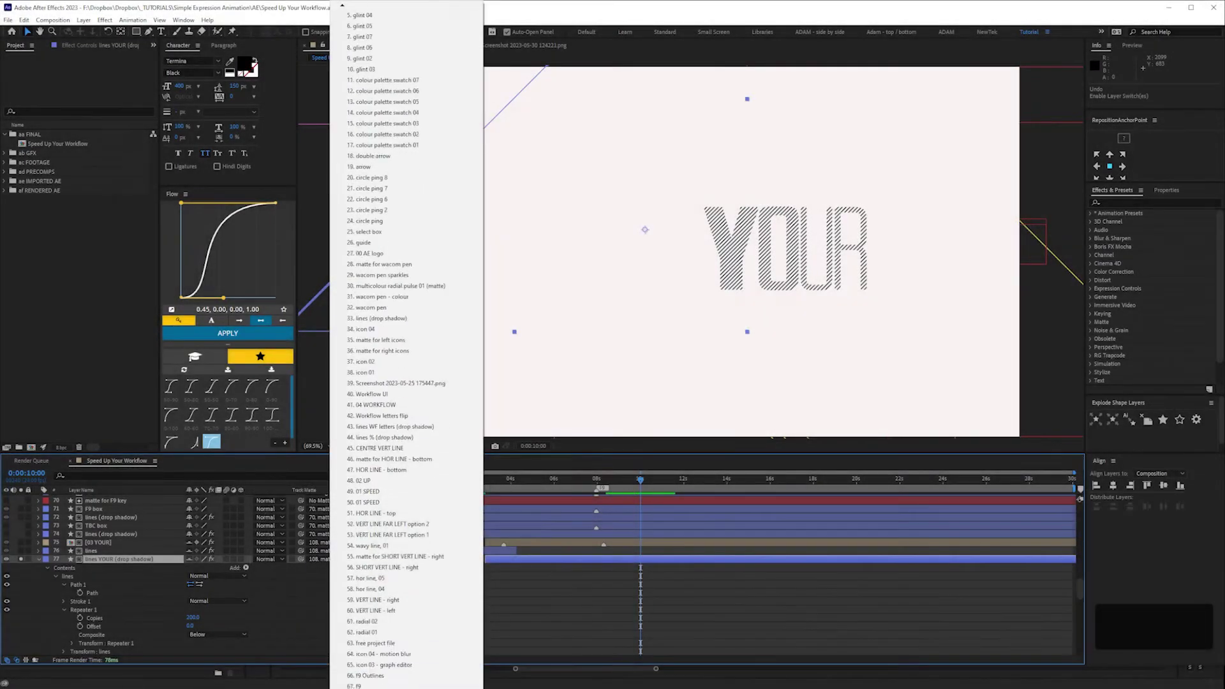
{"action": "left_click", "coordinate": [373, 599]}
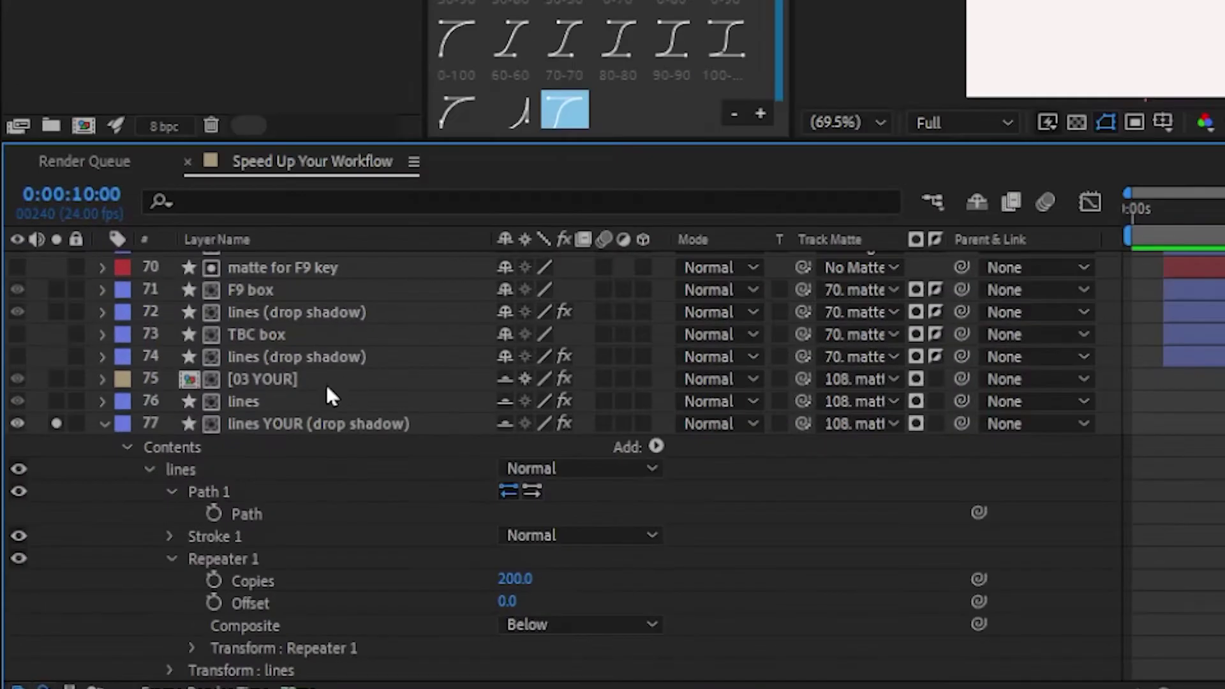
{"action": "left_click", "coordinate": [294, 383]}
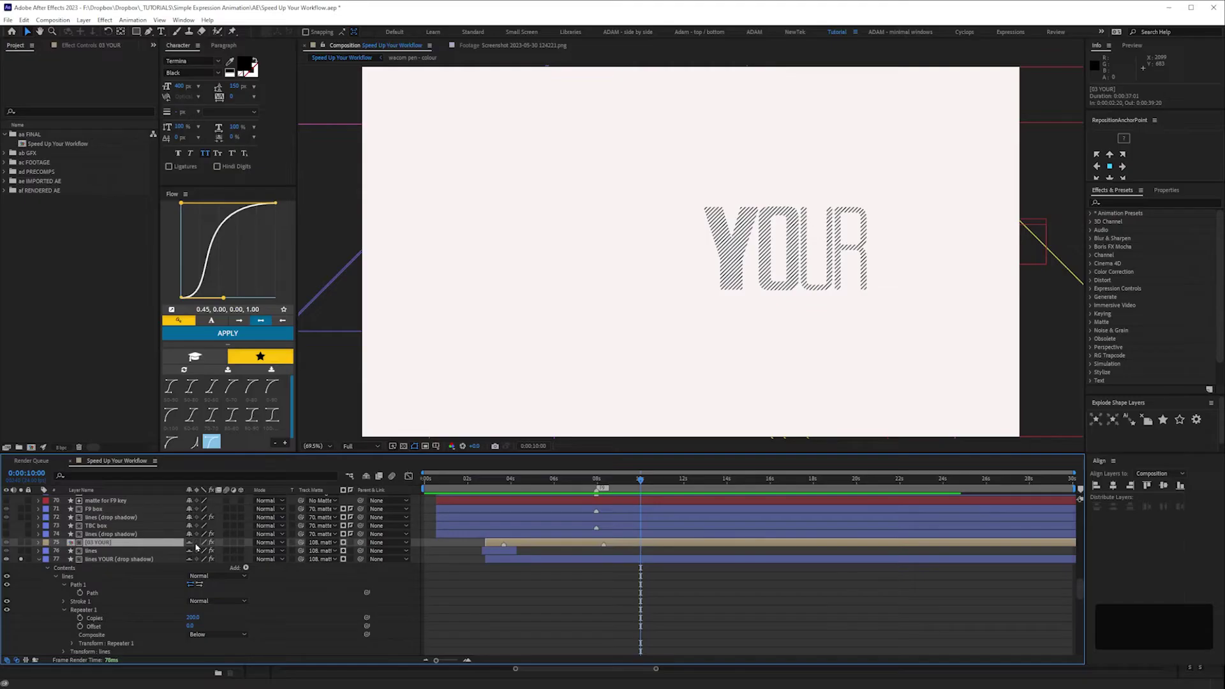
{"action": "left_click", "coordinate": [58, 389]}
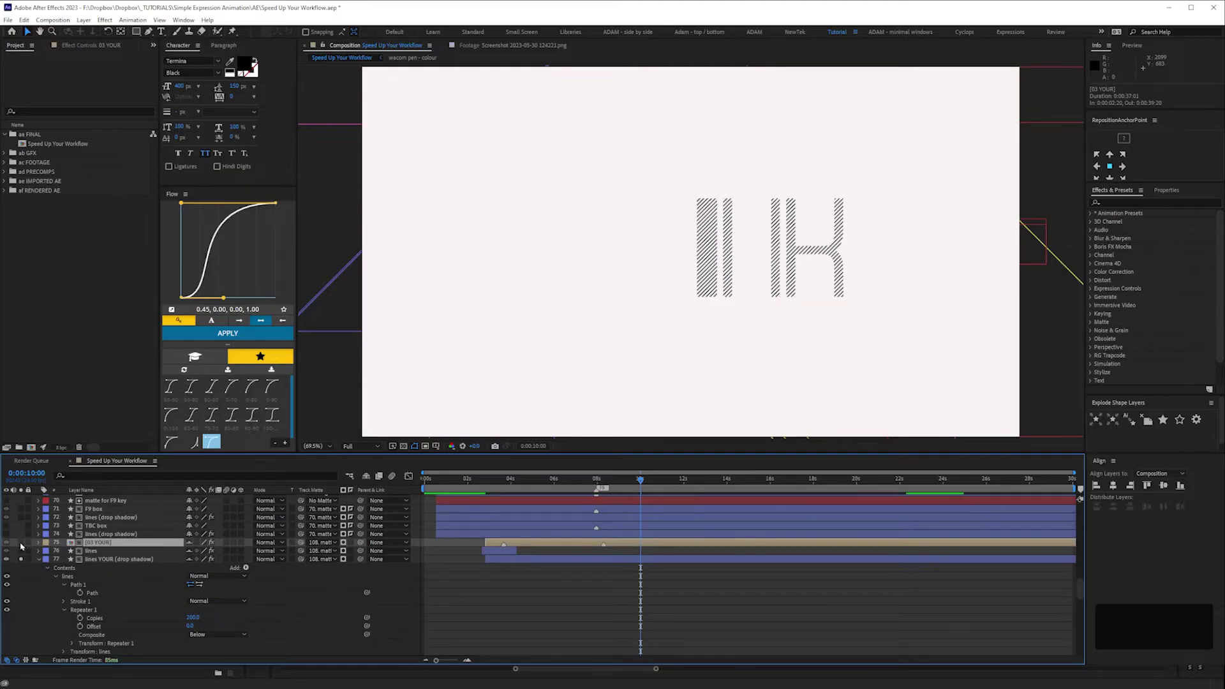
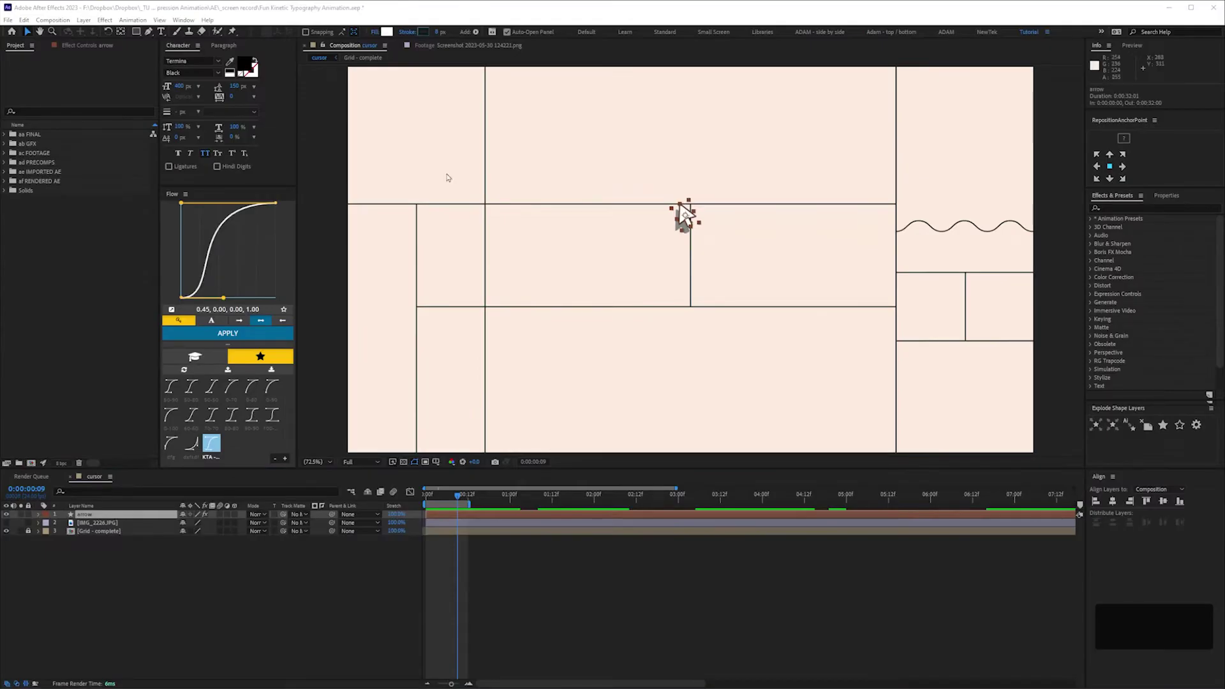
- Open Motion Sketch, turn on its Background option, and move it clear of the cursor composition's preview
{"action": "left_click", "coordinate": [183, 19]}
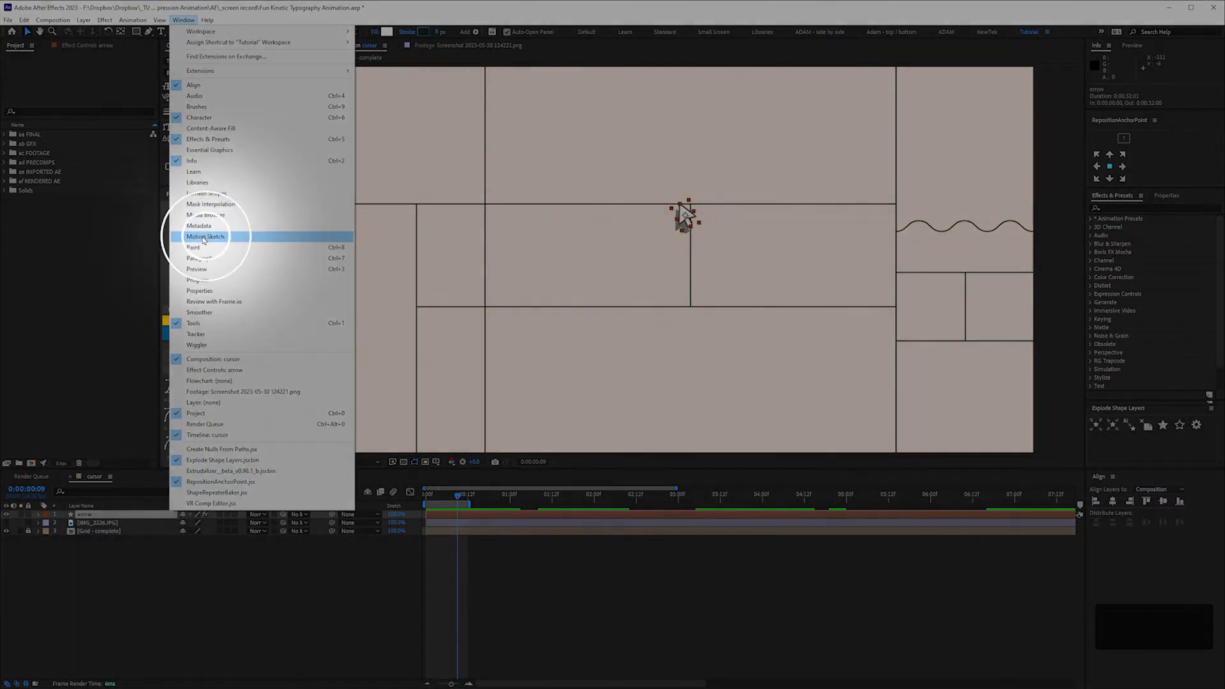
{"action": "left_click", "coordinate": [204, 238]}
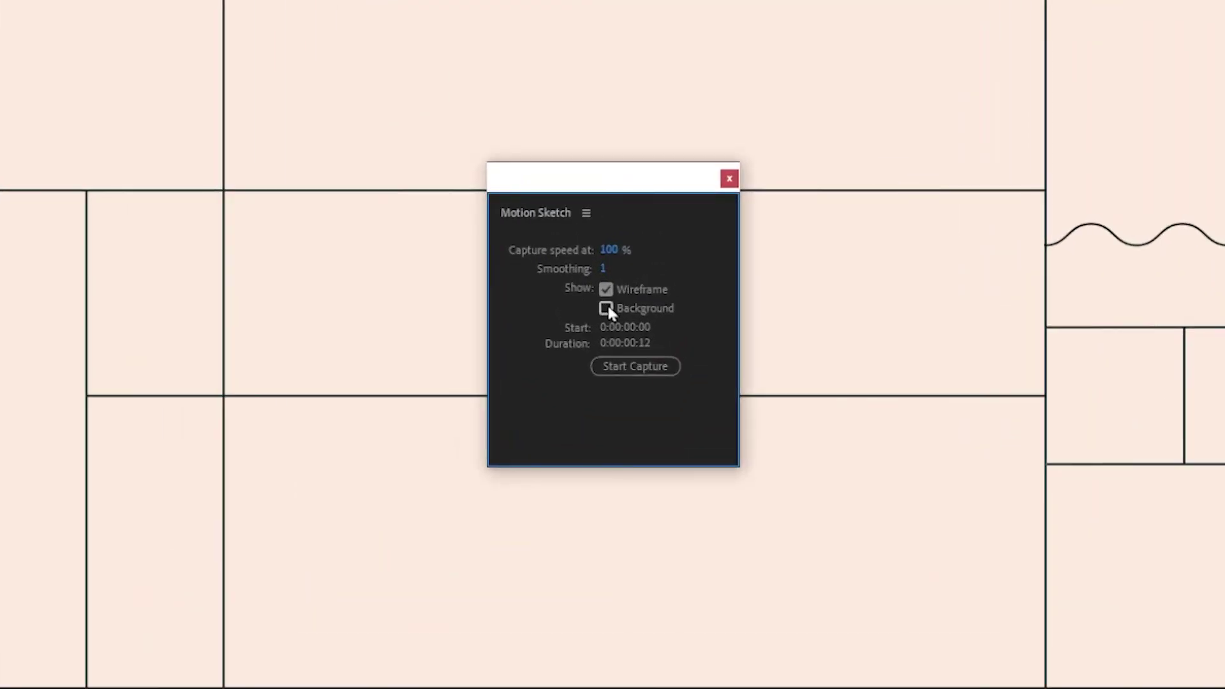
{"action": "left_click", "coordinate": [677, 263]}
{"action": "left_click_drag", "start_coordinate": [692, 206], "coordinate": [645, 209]}
{"action": "left_click_drag", "start_coordinate": [540, 203], "coordinate": [107, 270]}
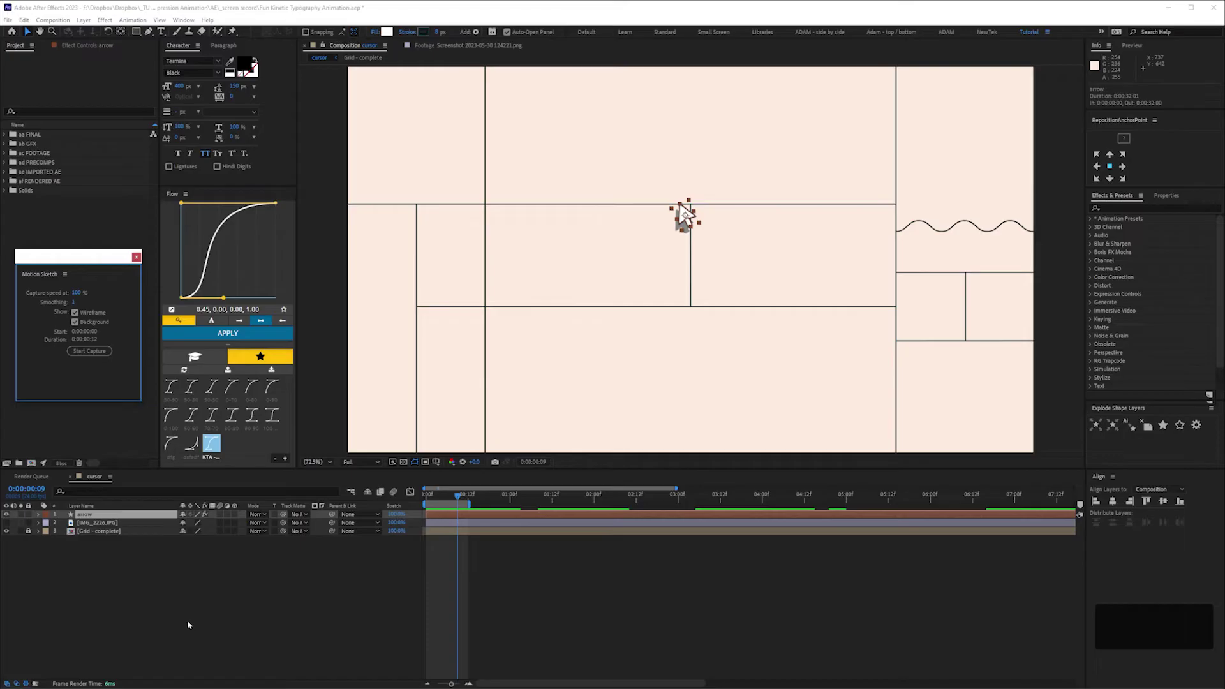
- Check the hand-drawn path sketch in the cursor composition, and try a short Motion Sketch capture of the arrow layer
{"action": "left_click", "coordinate": [6, 523]}
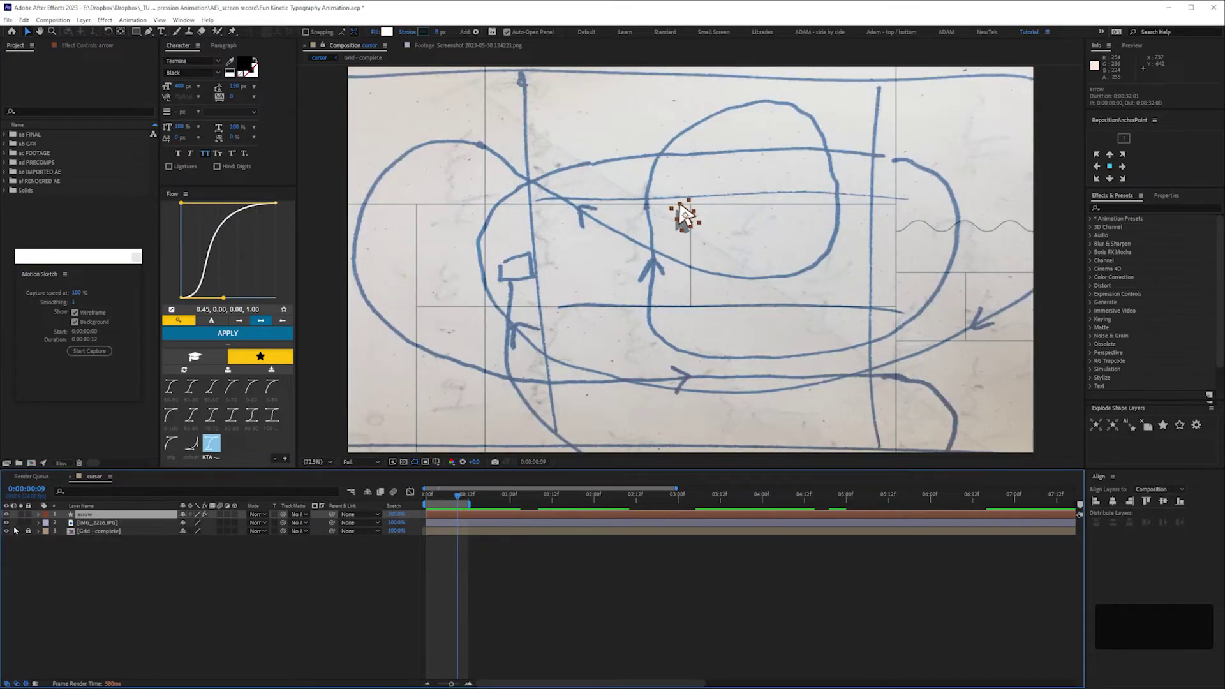
{"action": "left_click", "coordinate": [7, 531]}
{"action": "left_click", "coordinate": [84, 352]}
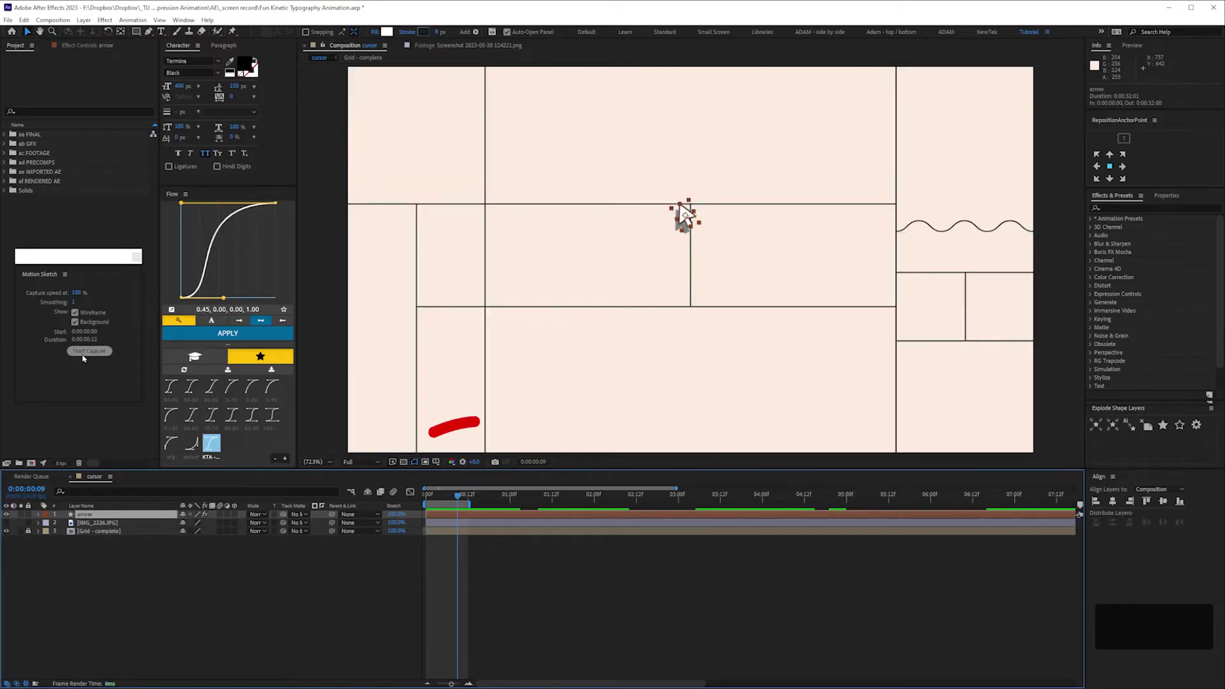
{"action": "left_click_drag", "start_coordinate": [686, 218], "coordinate": [772, 203]}
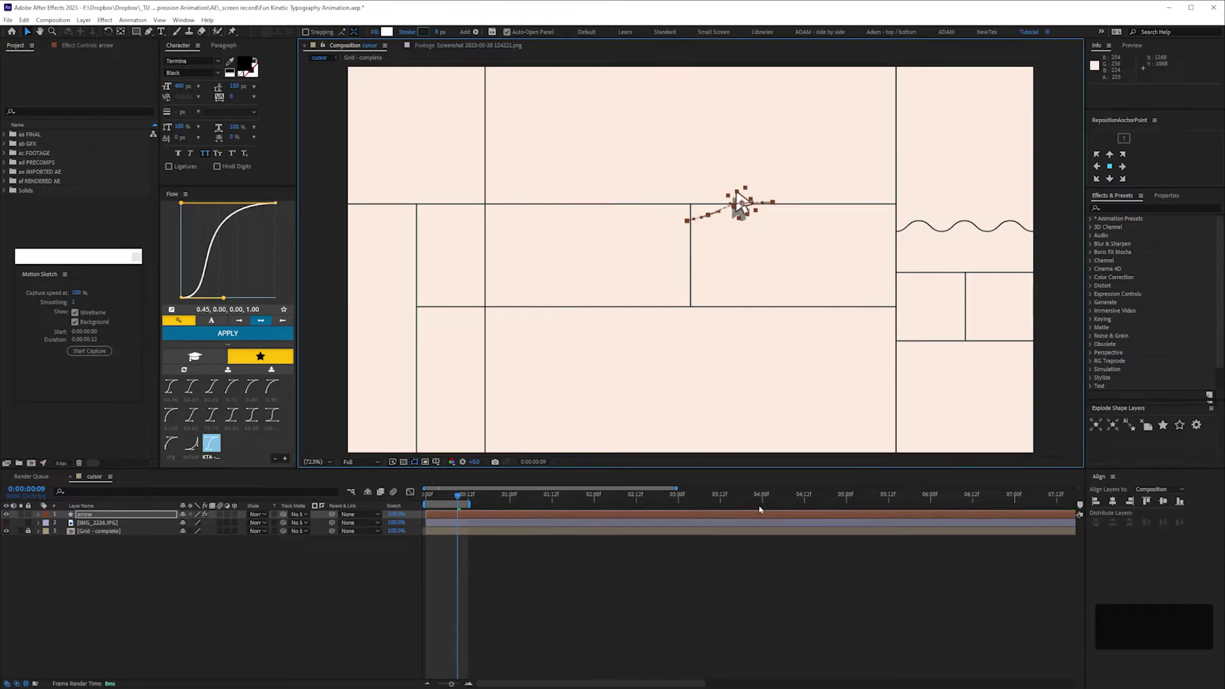
- Reveal the arrow layer's Position, extend the work area to the full 20 seconds, and return the playhead to 0:00:00:00
{"action": "key", "text": "p"}
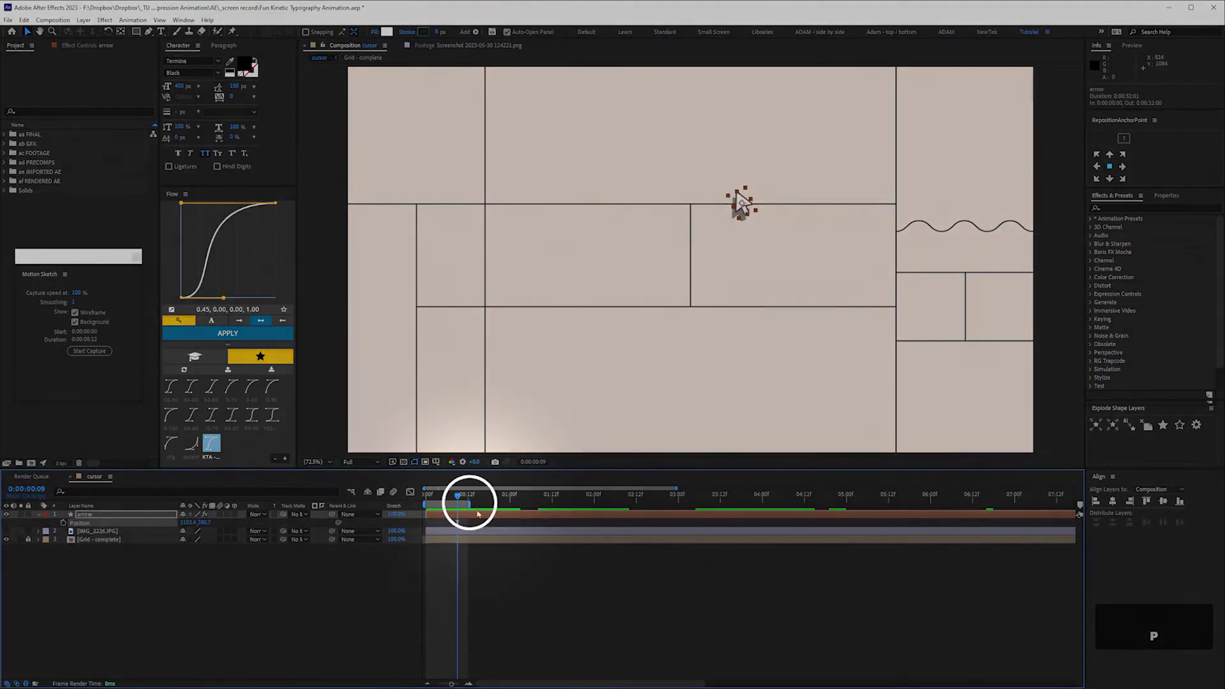
{"action": "left_click", "coordinate": [473, 509]}
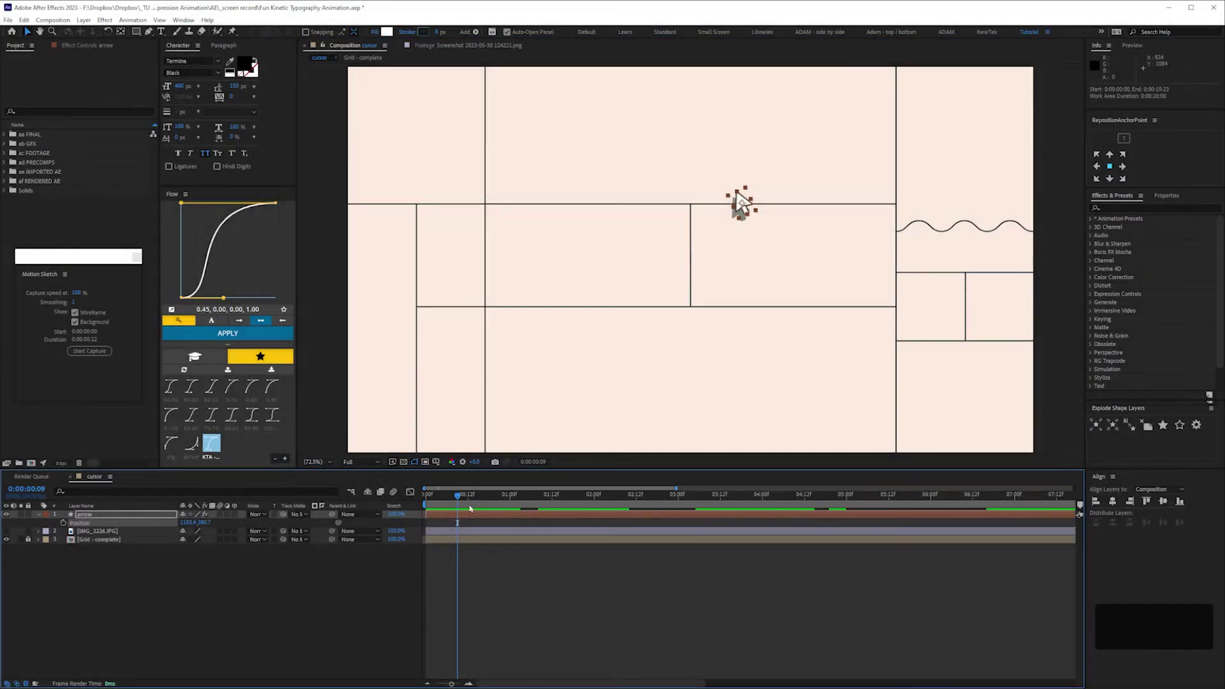
{"action": "left_click_drag", "start_coordinate": [677, 488], "coordinate": [1076, 488]}
{"action": "left_click_drag", "start_coordinate": [436, 495], "coordinate": [426, 495]}
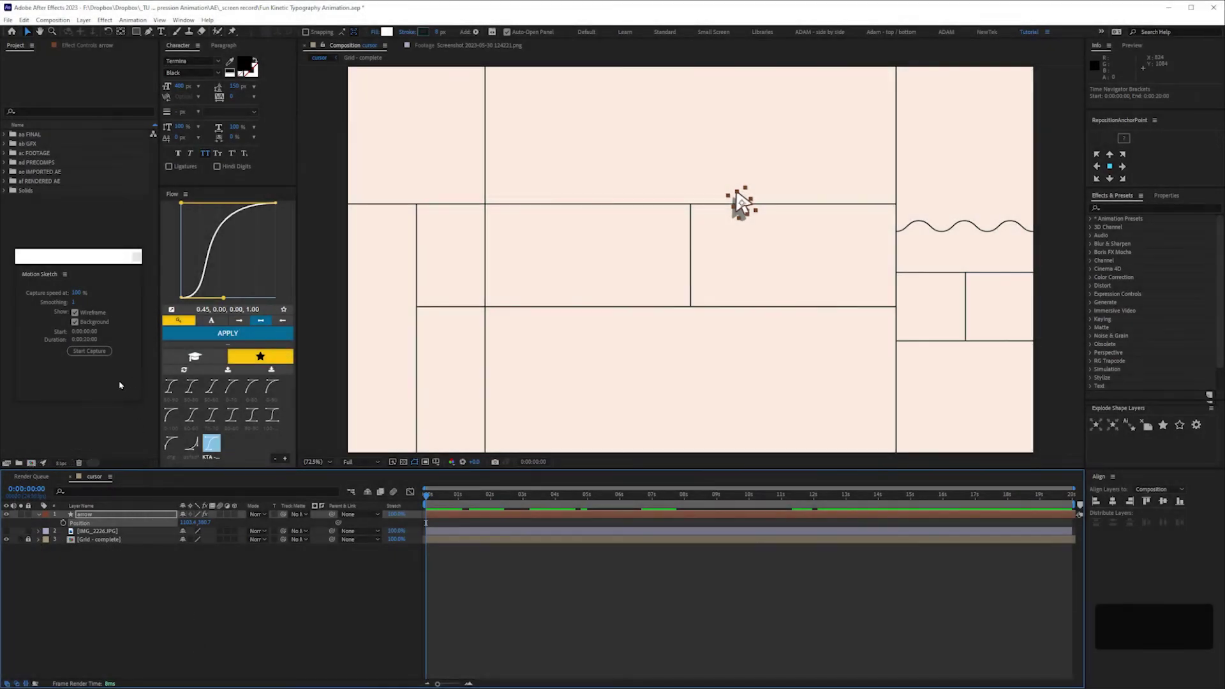
- Record a looping, crossing motion path across the grid for the arrow layer with Motion Sketch
{"action": "left_click", "coordinate": [89, 351]}
{"action": "mouse_move", "coordinate": [507, 308]}
{"action": "left_mouse_down"}
{"action": "mouse_move", "coordinate": [470, 254]}
{"action": "mouse_move", "coordinate": [533, 200]}
{"action": "mouse_move", "coordinate": [899, 302]}
{"action": "mouse_move", "coordinate": [974, 200]}
{"action": "mouse_move", "coordinate": [815, 136]}
{"action": "mouse_move", "coordinate": [637, 130]}
{"action": "mouse_move", "coordinate": [476, 186]}
{"action": "mouse_move", "coordinate": [426, 332]}
{"action": "mouse_move", "coordinate": [619, 421]}
{"action": "mouse_move", "coordinate": [926, 270]}
{"action": "mouse_move", "coordinate": [867, 205]}
{"action": "mouse_move", "coordinate": [636, 252]}
{"action": "mouse_move", "coordinate": [479, 257]}
{"action": "left_mouse_up"}
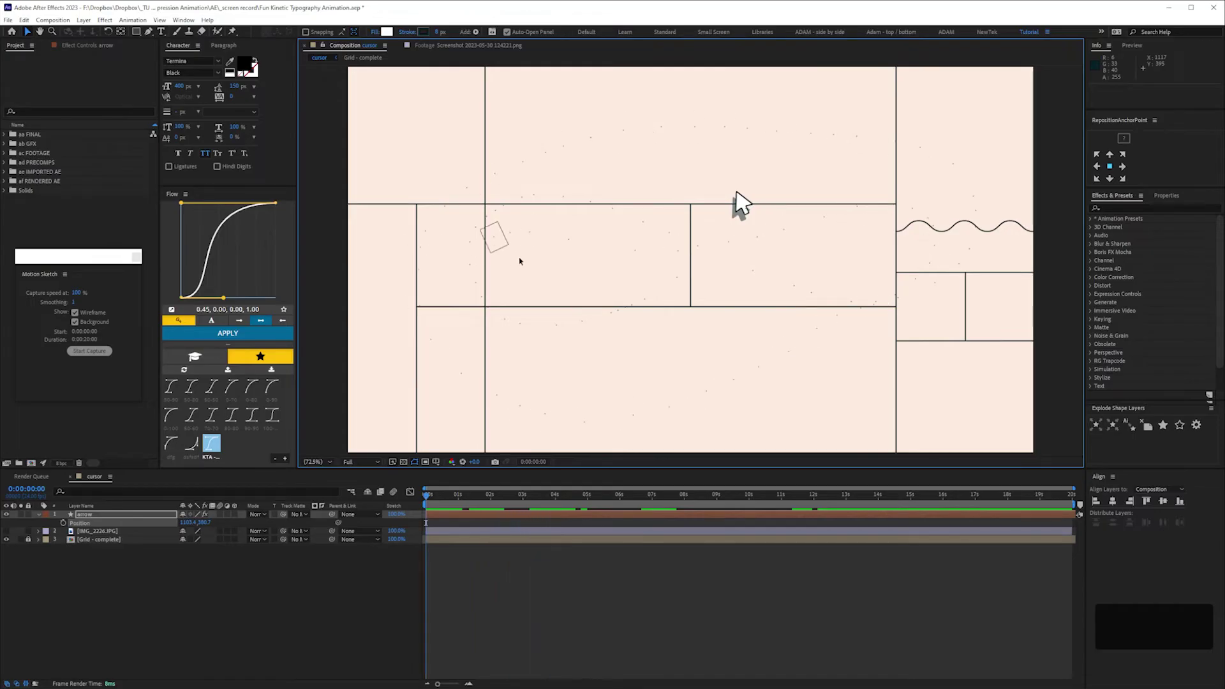
{"action": "left_click_drag", "start_coordinate": [626, 302], "coordinate": [585, 300]}
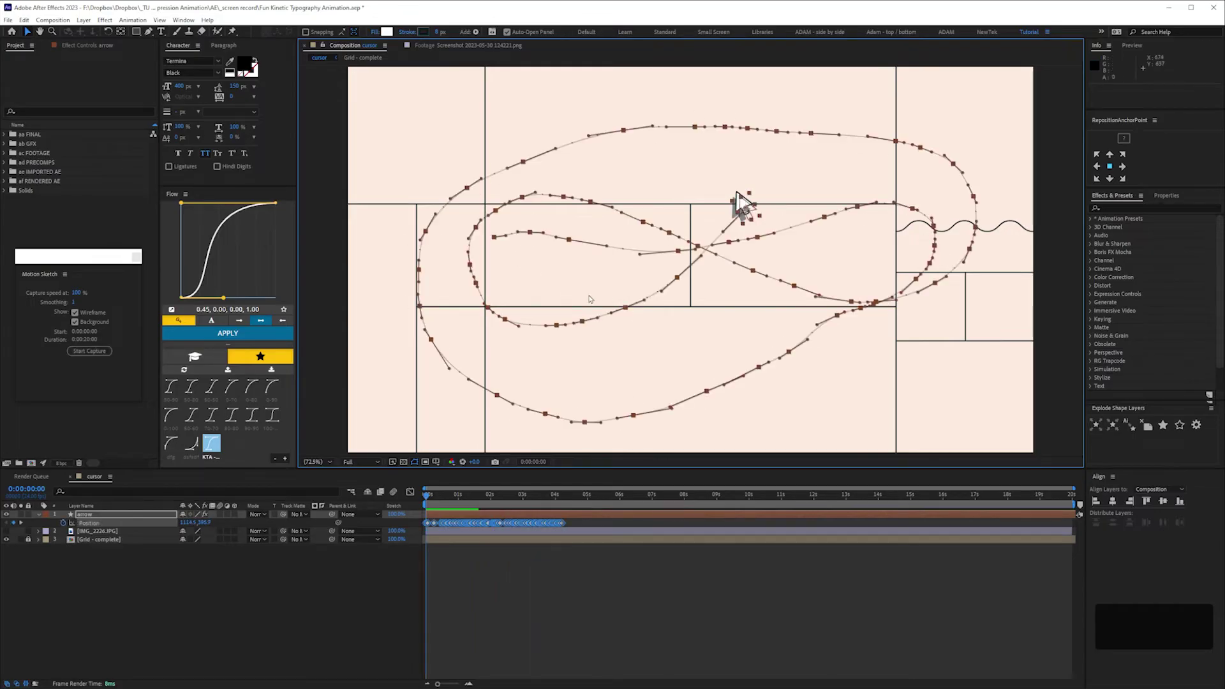
{"action": "left_click", "coordinate": [582, 557]}
- Apply the Smoother with Spatial Path and a tolerance of 1 to a group of the arrow's Position keyframes around 0:00:03:14
{"action": "left_click", "coordinate": [542, 495]}
{"action": "key", "text": "equal"}
{"action": "key", "text": "equal"}
{"action": "key", "text": "equal"}
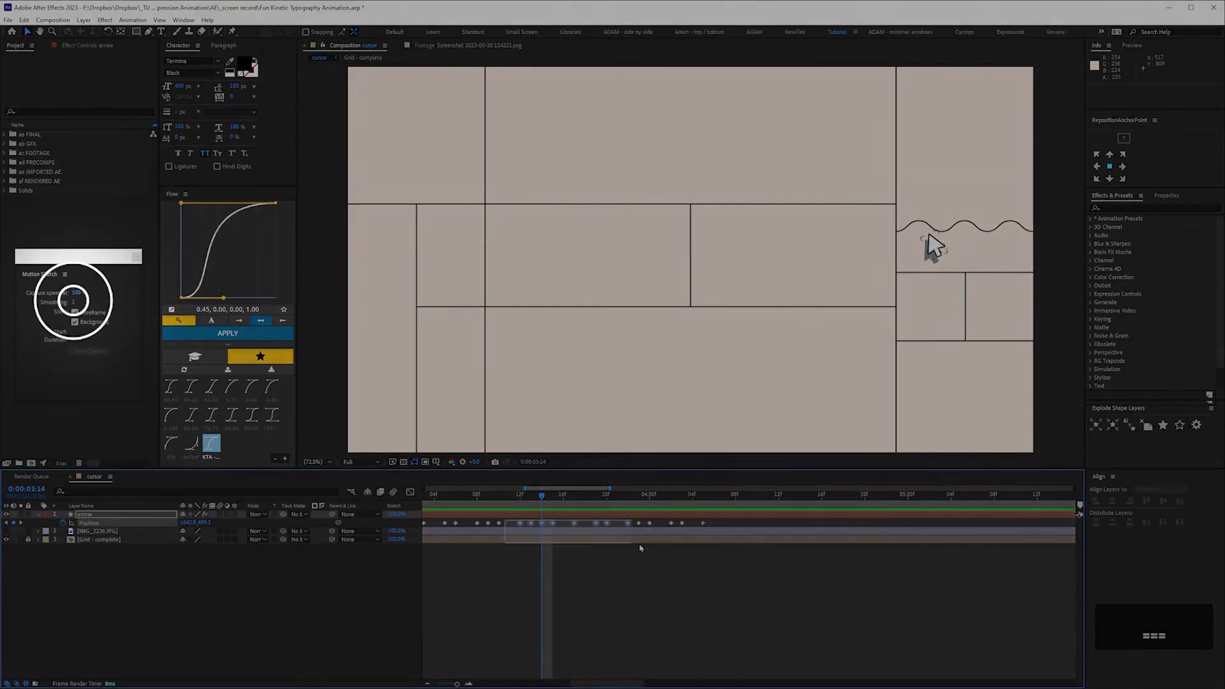
{"action": "left_click_drag", "start_coordinate": [640, 547], "coordinate": [638, 550]}
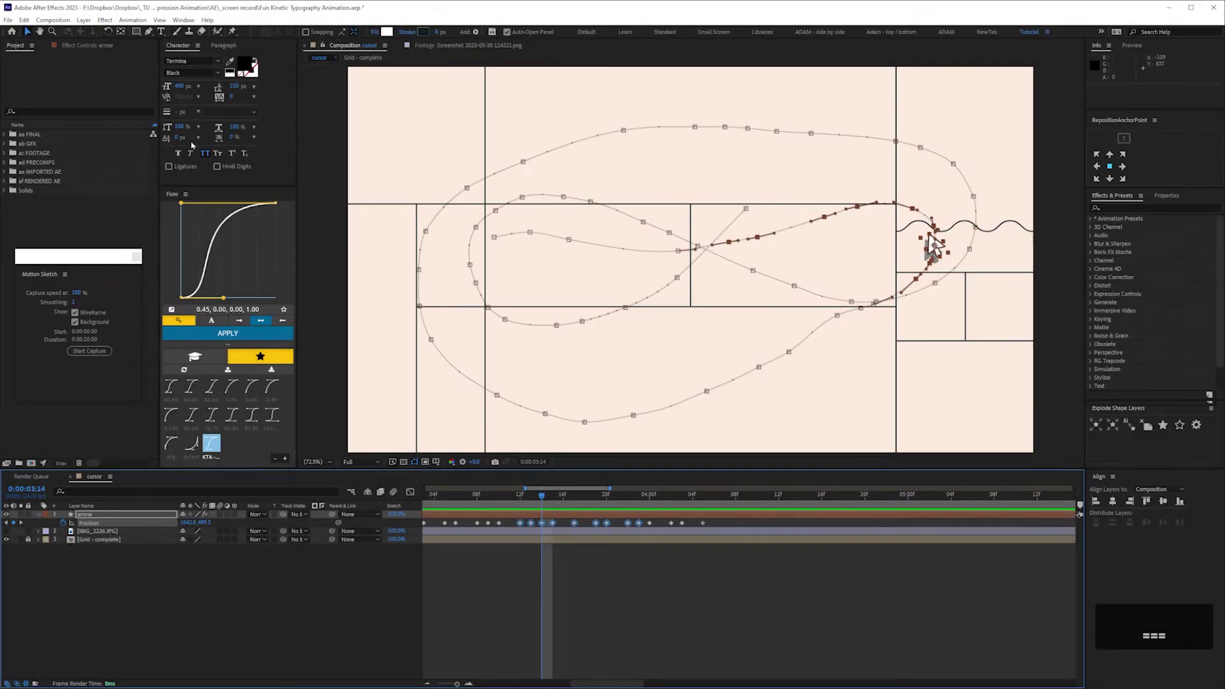
{"action": "left_click", "coordinate": [183, 21]}
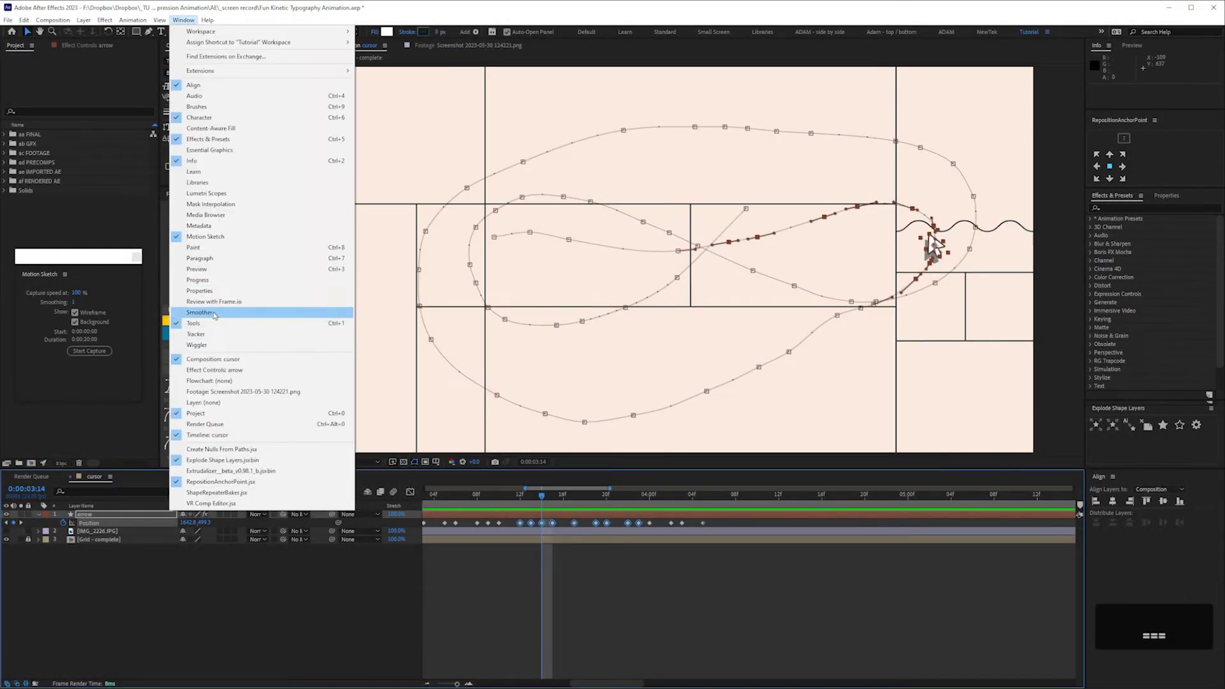
{"action": "left_click", "coordinate": [192, 314]}
{"action": "left_click", "coordinate": [127, 366]}
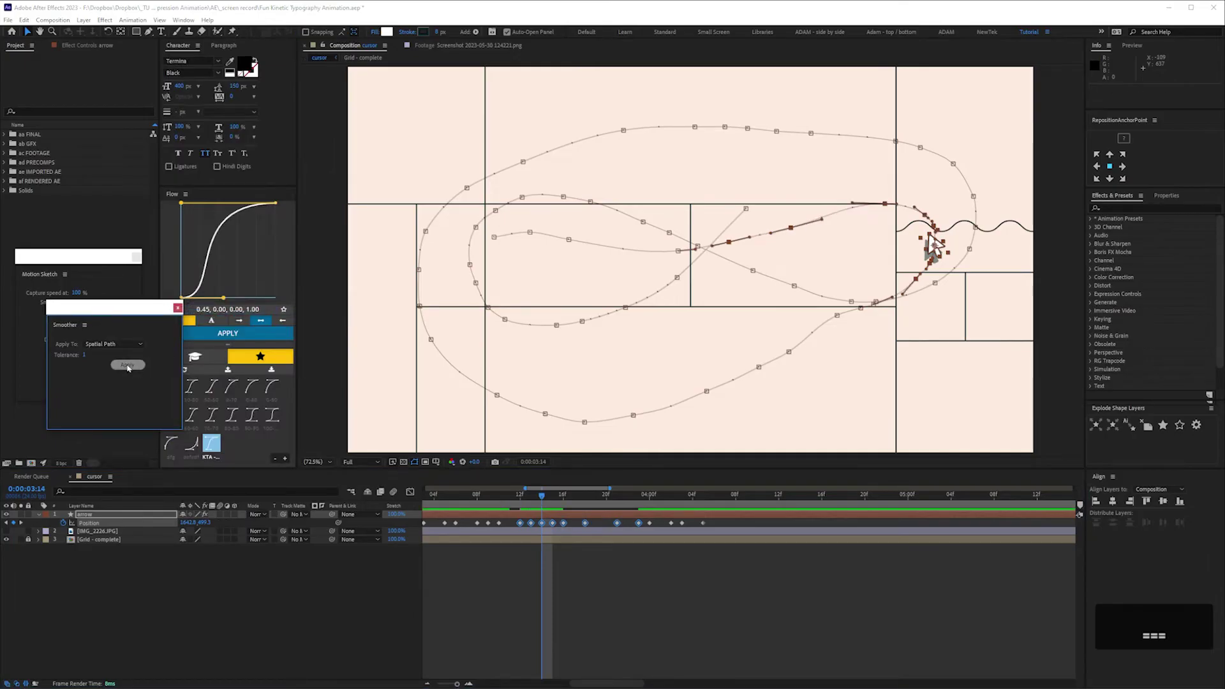
- Apply the Smoother to all of the arrow's Position keyframes, then again with the tolerance set to 10
{"action": "left_click", "coordinate": [91, 523]}
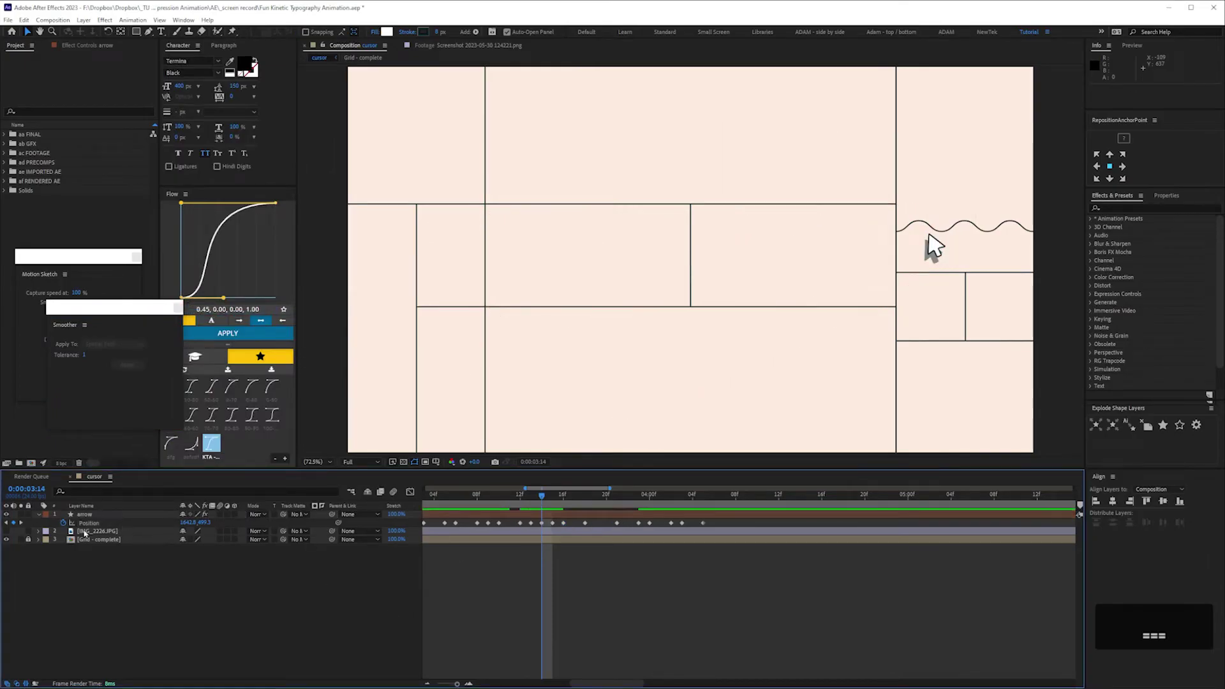
{"action": "left_click", "coordinate": [125, 365]}
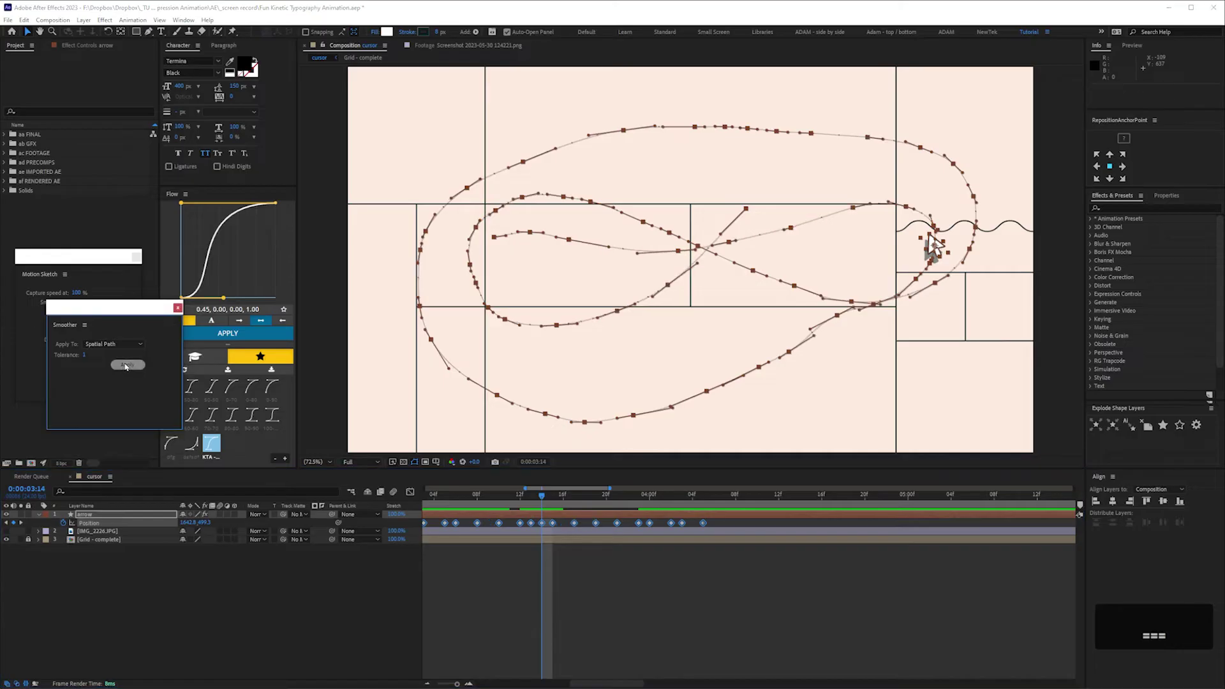
{"action": "left_click", "coordinate": [91, 363]}
{"action": "type", "text": "10"}
{"action": "key", "text": "Return"}
{"action": "left_click", "coordinate": [127, 365]}
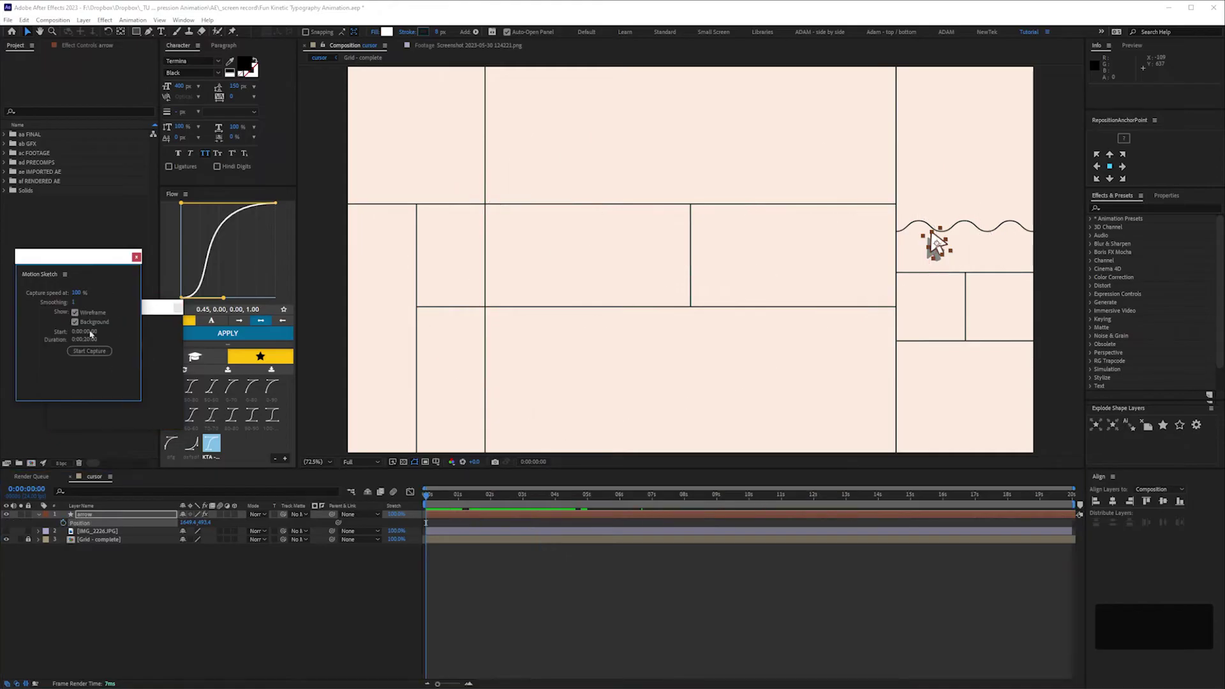
- Record a new looping Motion Sketch path across the grid for the arrow and apply the Smoother to its keyframes with tolerance 10
{"action": "left_click", "coordinate": [87, 352]}
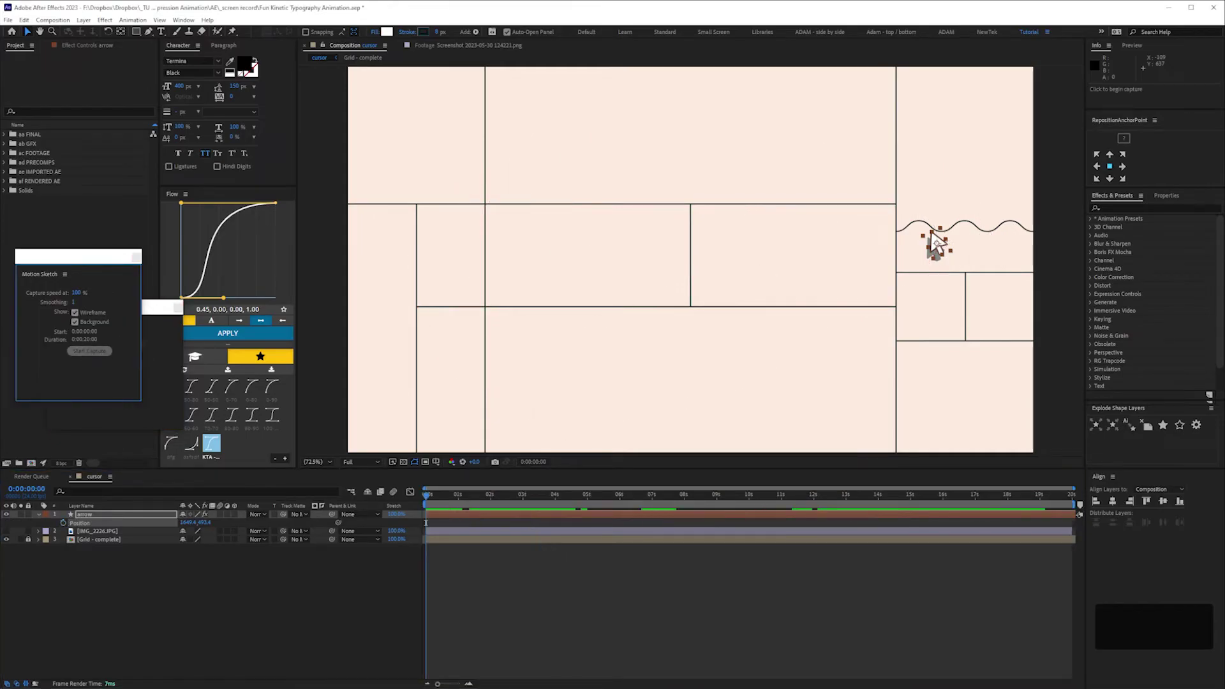
{"action": "mouse_move", "coordinate": [893, 278]}
{"action": "left_mouse_down"}
{"action": "mouse_move", "coordinate": [842, 342]}
{"action": "mouse_move", "coordinate": [805, 360]}
{"action": "mouse_move", "coordinate": [738, 350]}
{"action": "mouse_move", "coordinate": [720, 282]}
{"action": "mouse_move", "coordinate": [603, 176]}
{"action": "mouse_move", "coordinate": [500, 500]}
{"action": "mouse_move", "coordinate": [1199, 447]}
{"action": "mouse_move", "coordinate": [654, 441]}
{"action": "mouse_move", "coordinate": [579, 357]}
{"action": "mouse_move", "coordinate": [501, 351]}
{"action": "mouse_move", "coordinate": [455, 394]}
{"action": "mouse_move", "coordinate": [400, 411]}
{"action": "mouse_move", "coordinate": [342, 386]}
{"action": "left_mouse_up"}
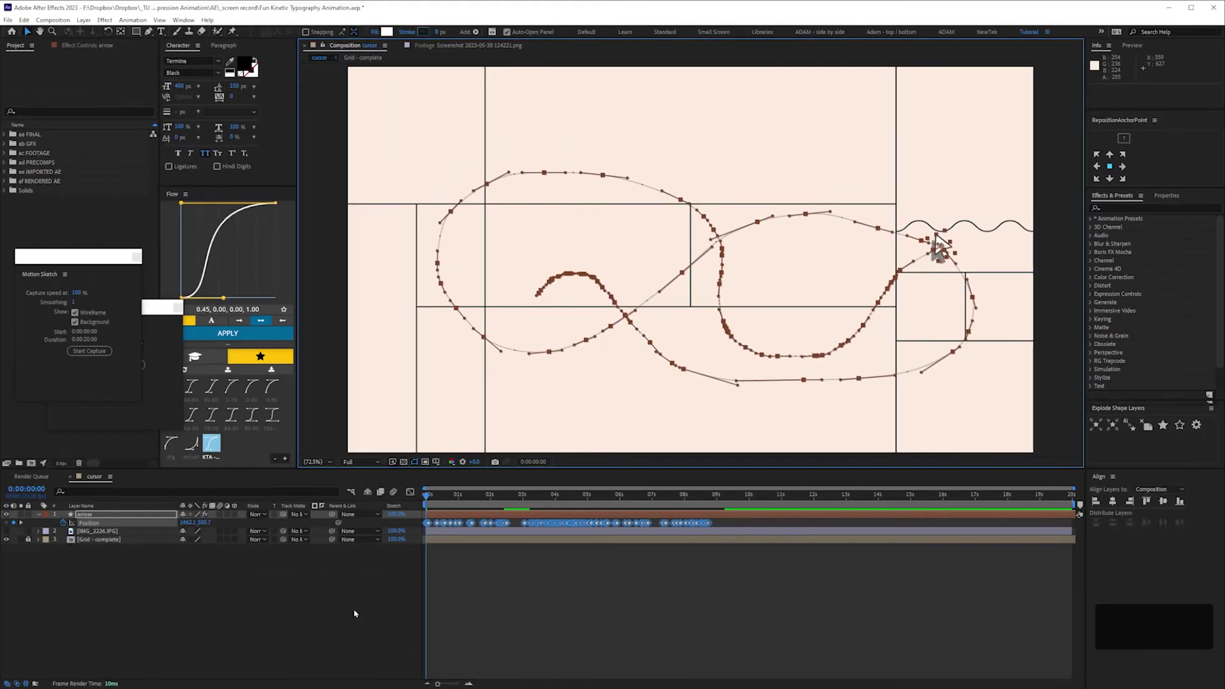
{"action": "left_click", "coordinate": [355, 614]}
{"action": "left_click", "coordinate": [557, 495]}
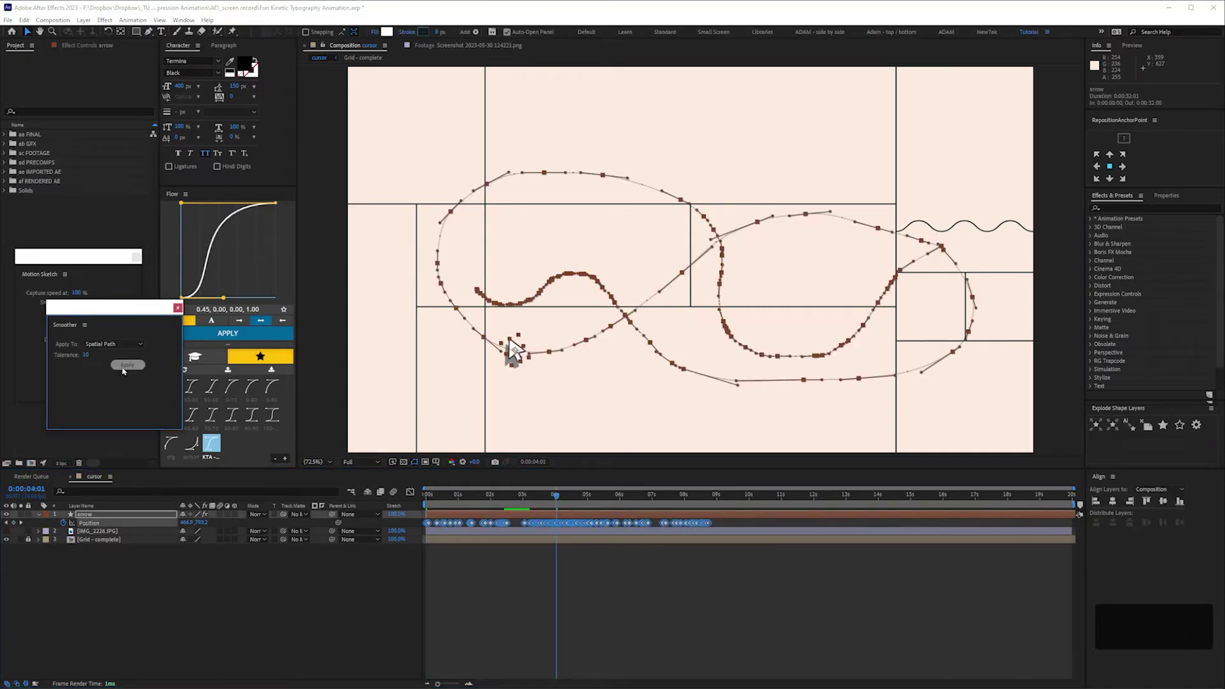
{"action": "left_click", "coordinate": [127, 366]}
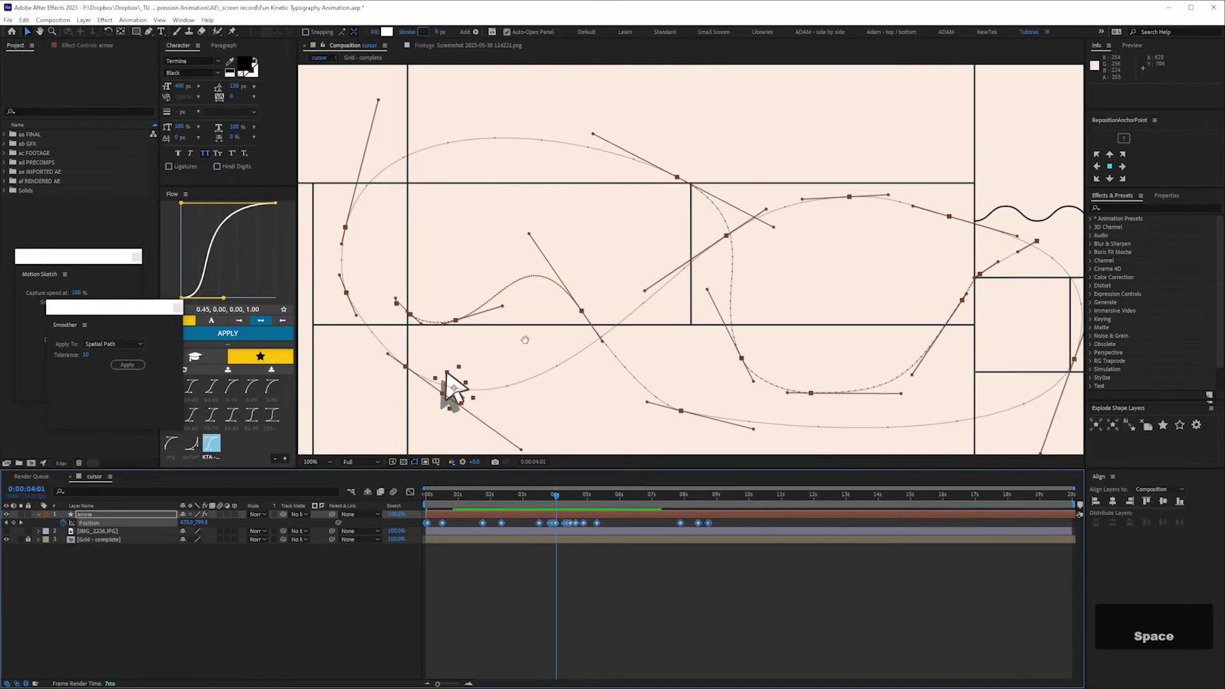
- Set the arrow's Position keyframes to Rove Across Time and select the first and last keyframes
{"action": "key", "text": "space"}
{"action": "key", "text": "space"}
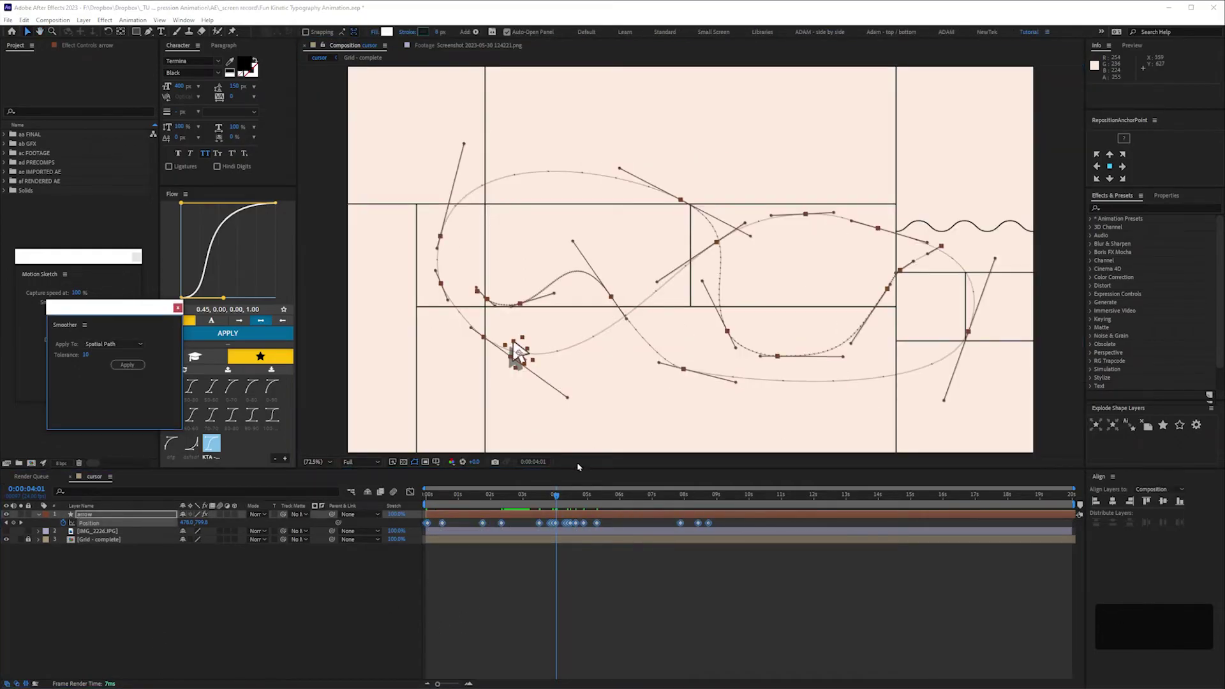
{"action": "key", "text": "space"}
{"action": "right_click", "coordinate": [575, 525]}
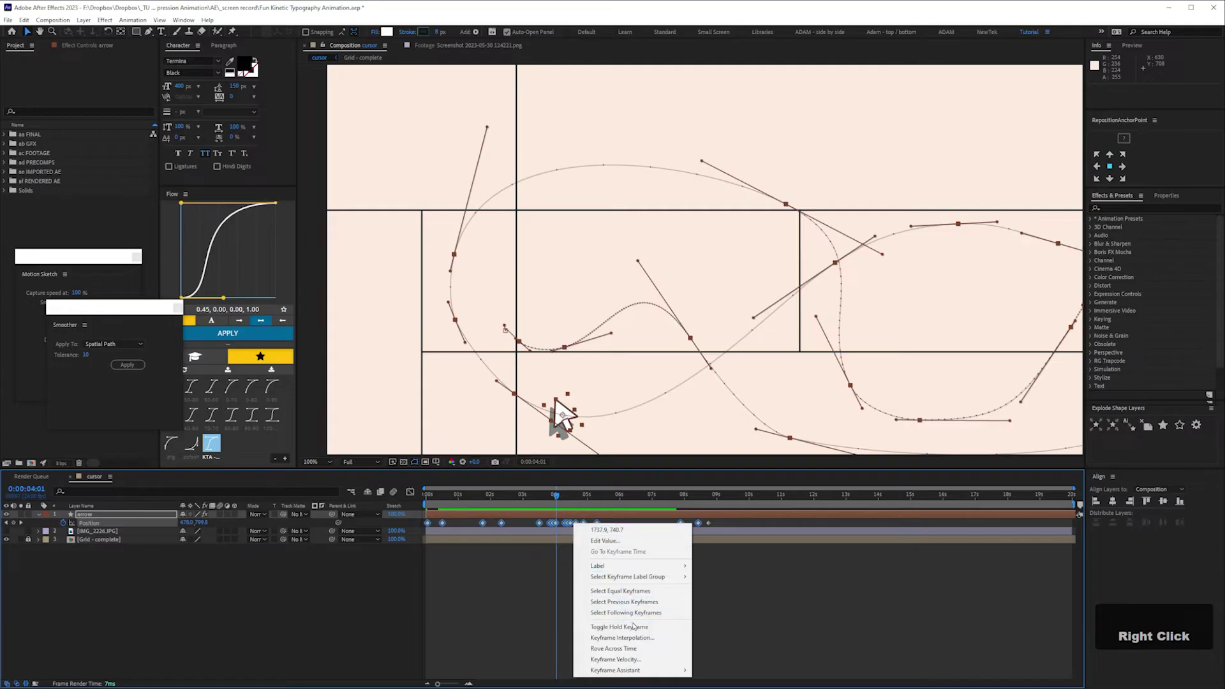
{"action": "left_click", "coordinate": [626, 651]}
{"action": "left_click", "coordinate": [628, 651]}
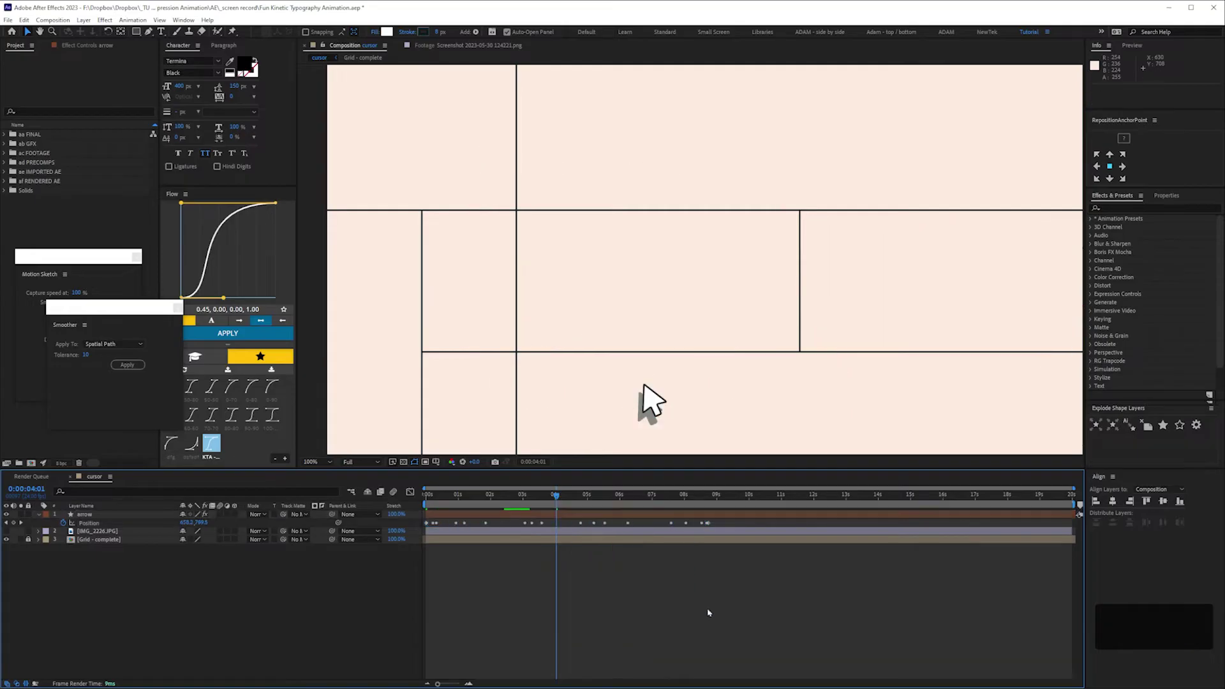
{"action": "left_click_drag", "start_coordinate": [708, 523], "coordinate": [715, 544]}
{"action": "left_click", "coordinate": [427, 525], "text": "shift"}
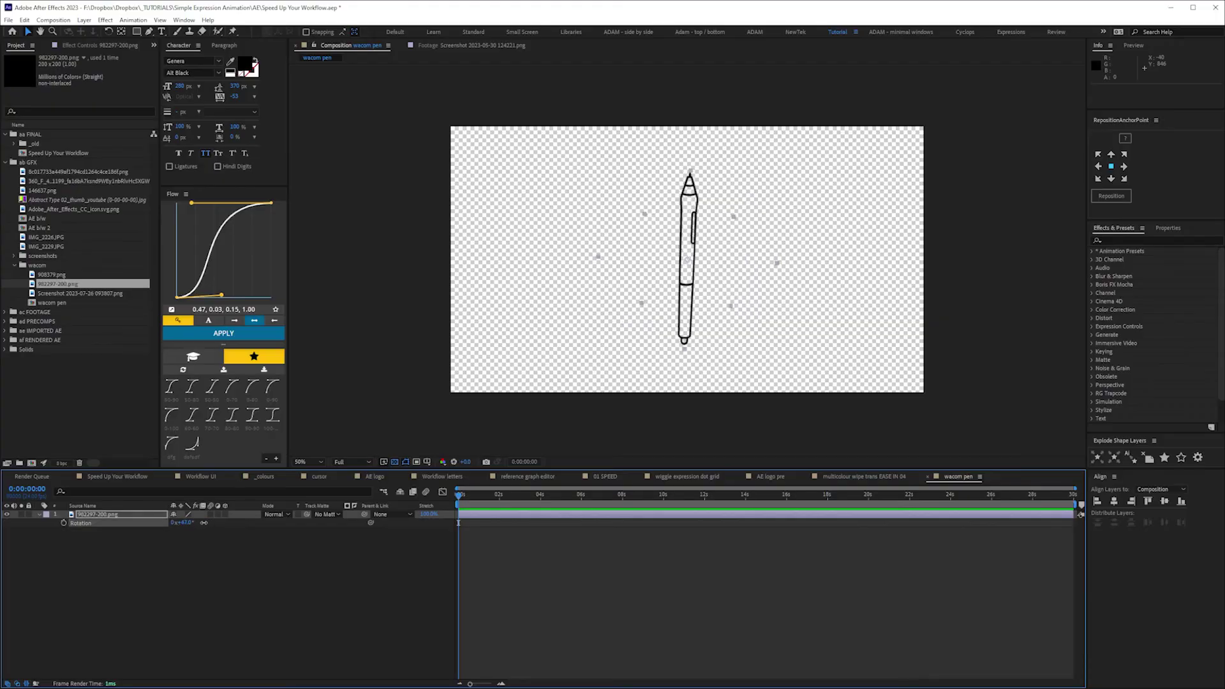
- Add the Screenshot 2023-07-26 093807.png pen image to the wacom pen composition and lighten its dark background with the Levels effect
{"action": "left_click_drag", "start_coordinate": [80, 293], "coordinate": [121, 531]}
{"action": "left_click", "coordinate": [1151, 259]}
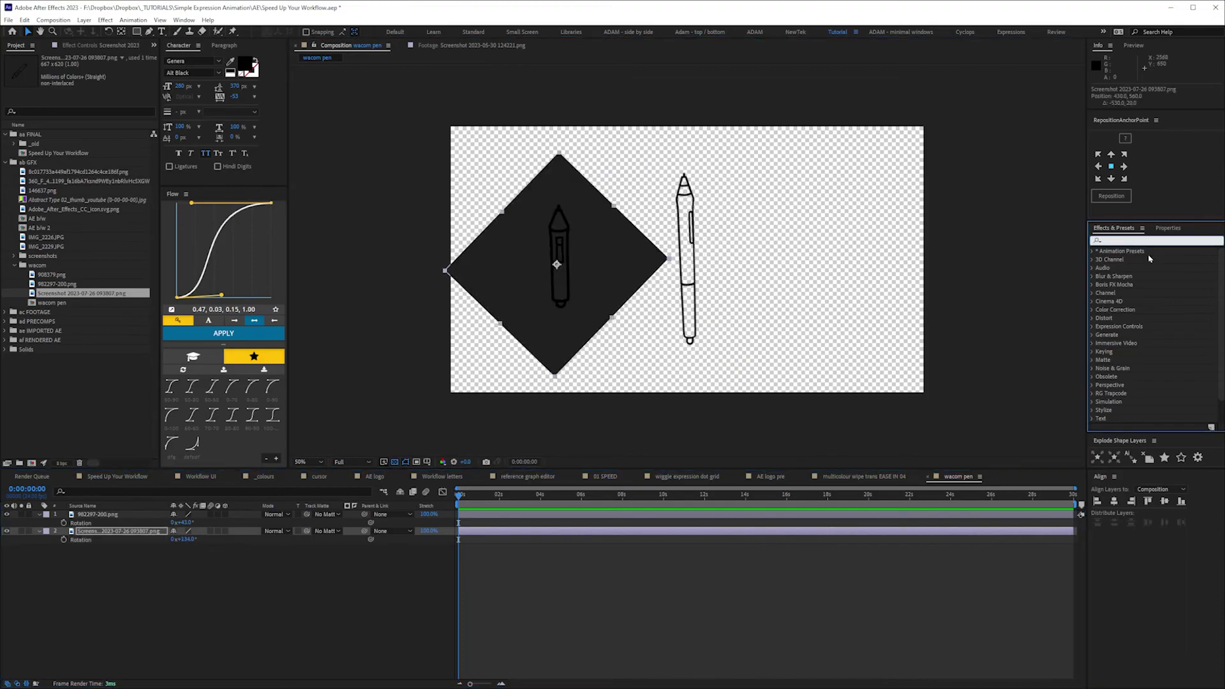
{"action": "type", "text": "leve"}
{"action": "left_click_drag", "start_coordinate": [1130, 302], "coordinate": [529, 274]}
{"action": "left_click_drag", "start_coordinate": [83, 129], "coordinate": [39, 129]}
- Remove the screenshot pen's grey background with the Color Key effect
{"action": "type", "text": "key"}
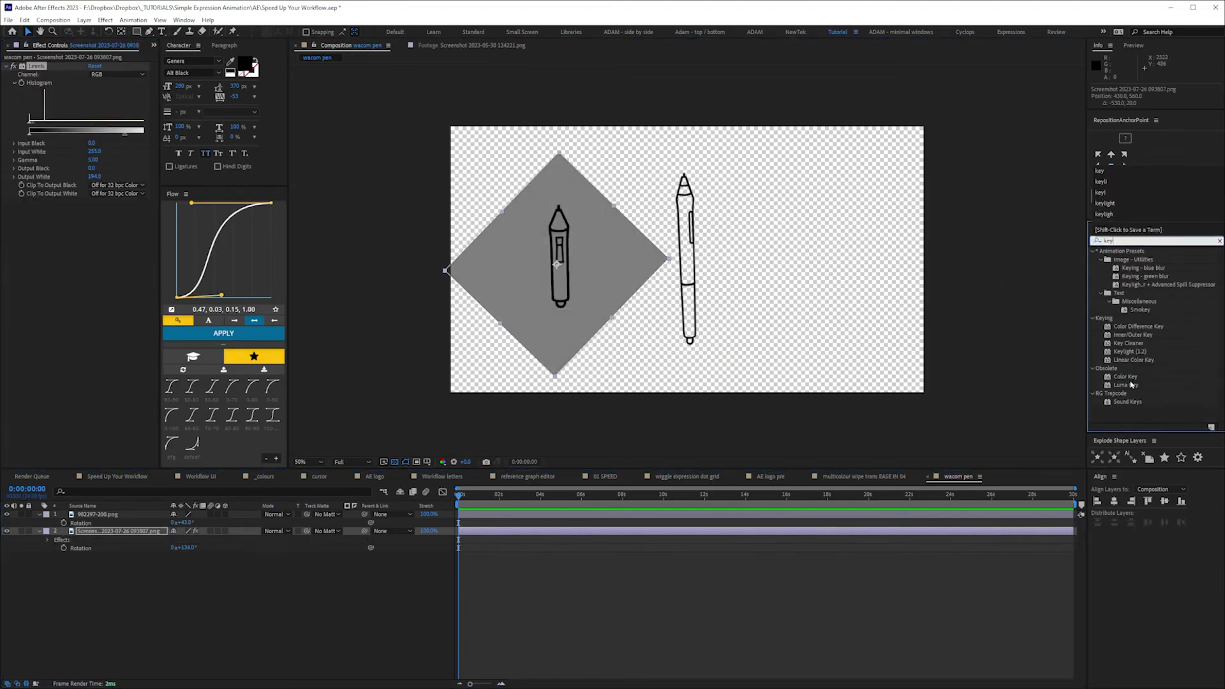
{"action": "left_click_drag", "start_coordinate": [1126, 377], "coordinate": [529, 274]}
{"action": "key", "text": "ctrl+0"}
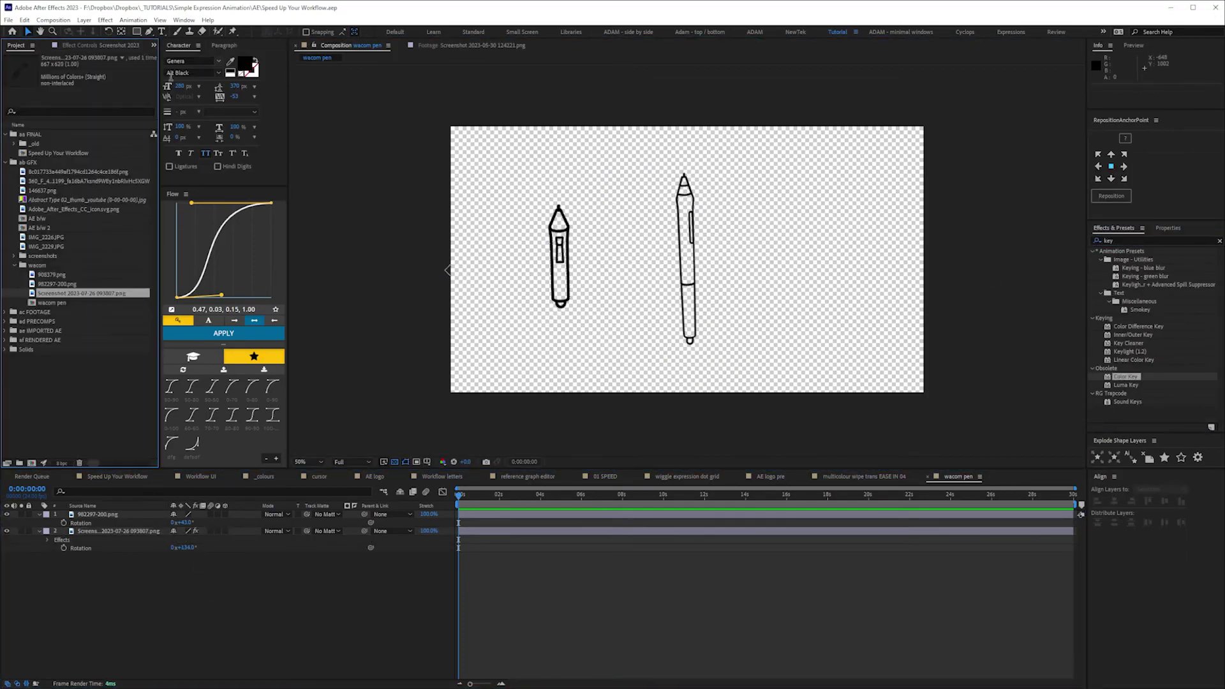
- Add the 908379.png pen image to the composition beside the other two pens and activate the Pen tool
{"action": "left_click", "coordinate": [55, 276]}
{"action": "left_click_drag", "start_coordinate": [55, 276], "coordinate": [128, 527]}
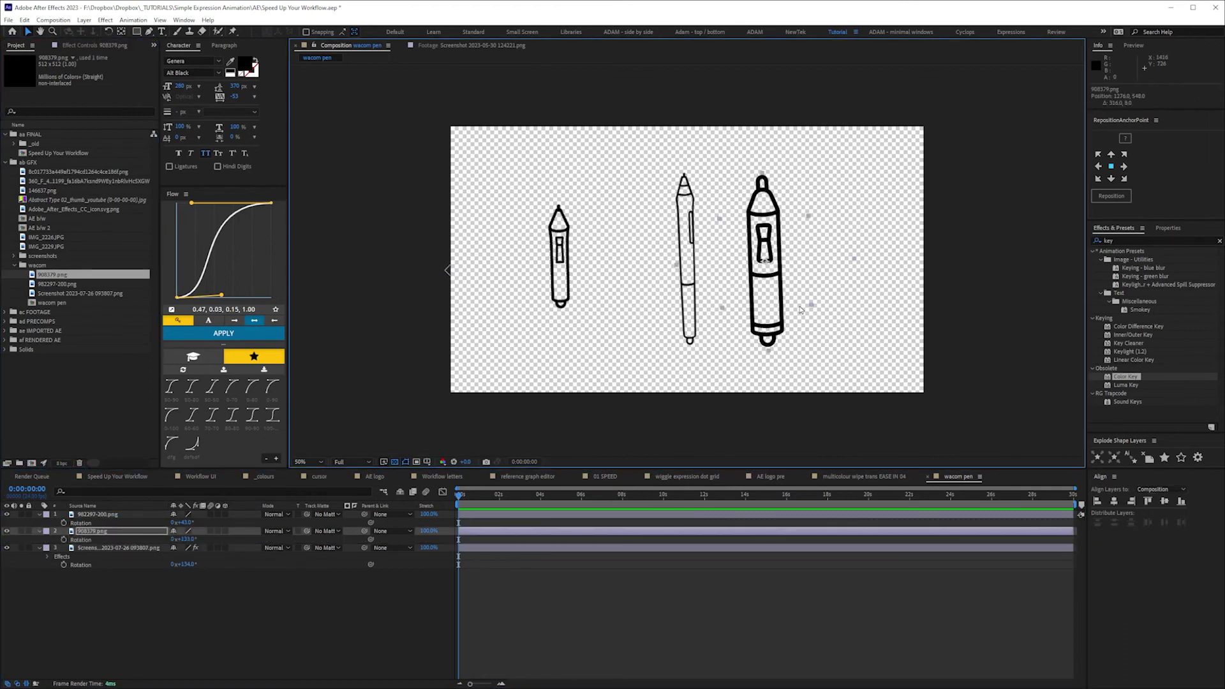
{"action": "key", "text": "period"}
{"action": "key", "text": "period"}
{"action": "key", "text": "grave"}
{"action": "key", "text": "period"}
{"action": "key", "text": "g"}
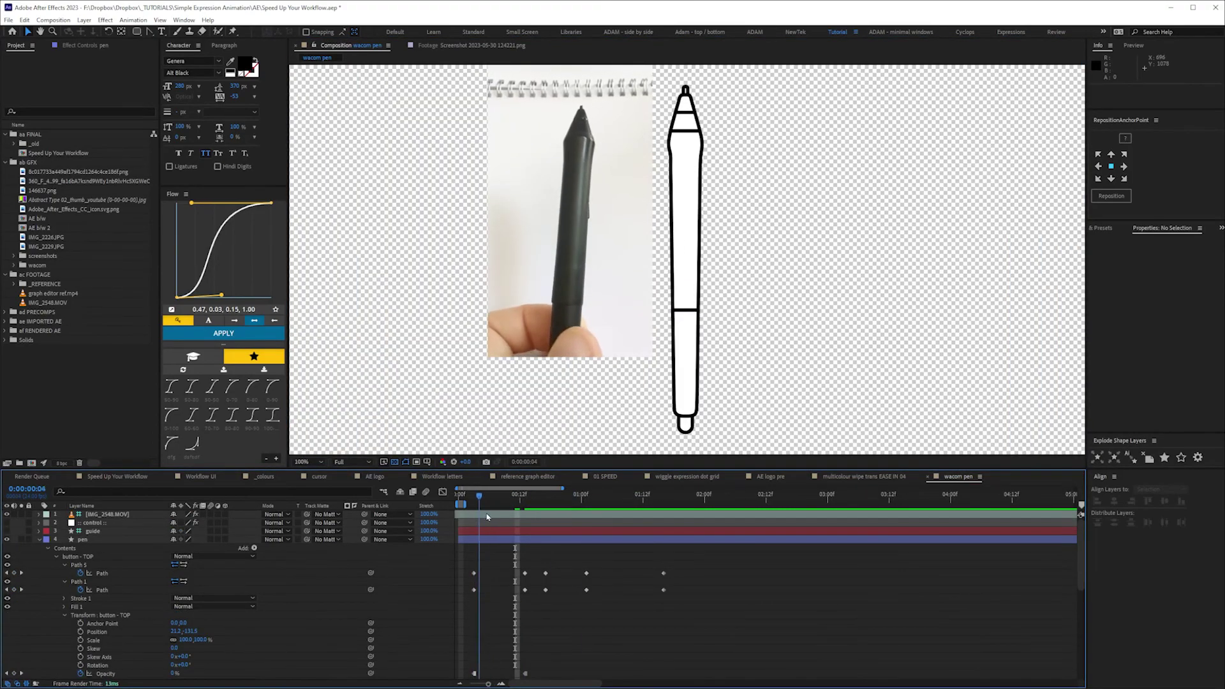
- Duplicate the pen shape layer at 0:00:01:16 and rename the copy GUIDE - delete
{"action": "key", "text": "space"}
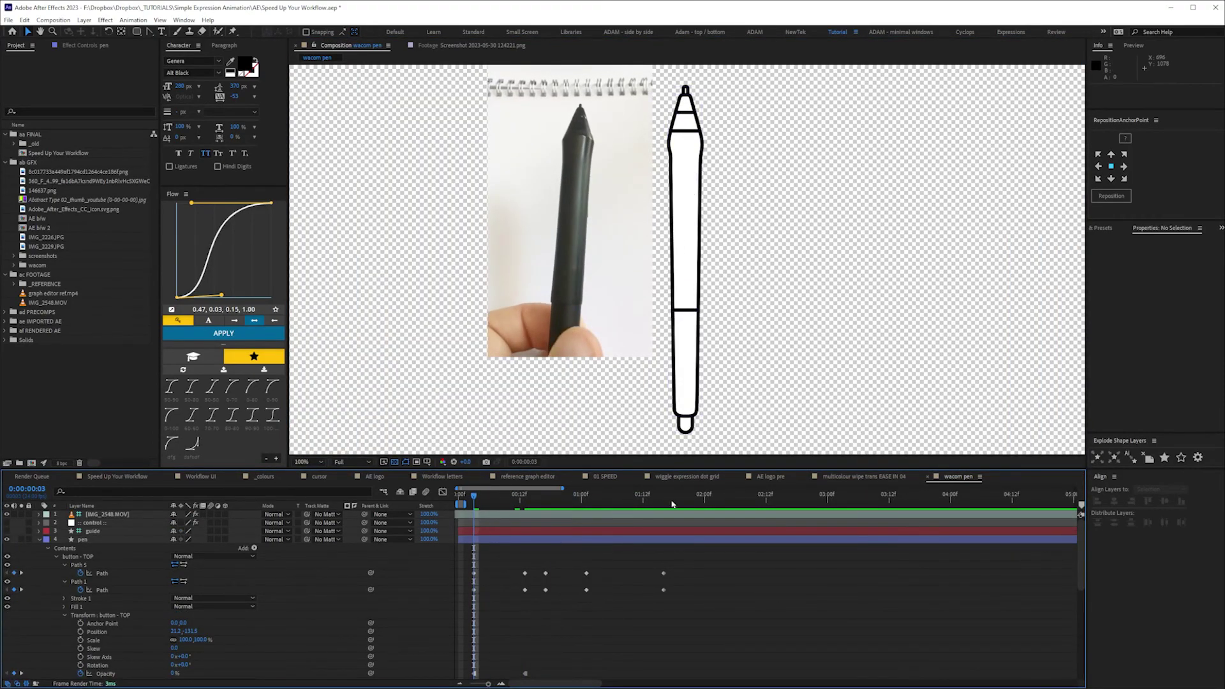
{"action": "left_click_drag", "start_coordinate": [606, 504], "coordinate": [648, 504]}
{"action": "left_click", "coordinate": [81, 539]}
{"action": "key", "text": "ctrl+d"}
{"action": "key", "text": "Return"}
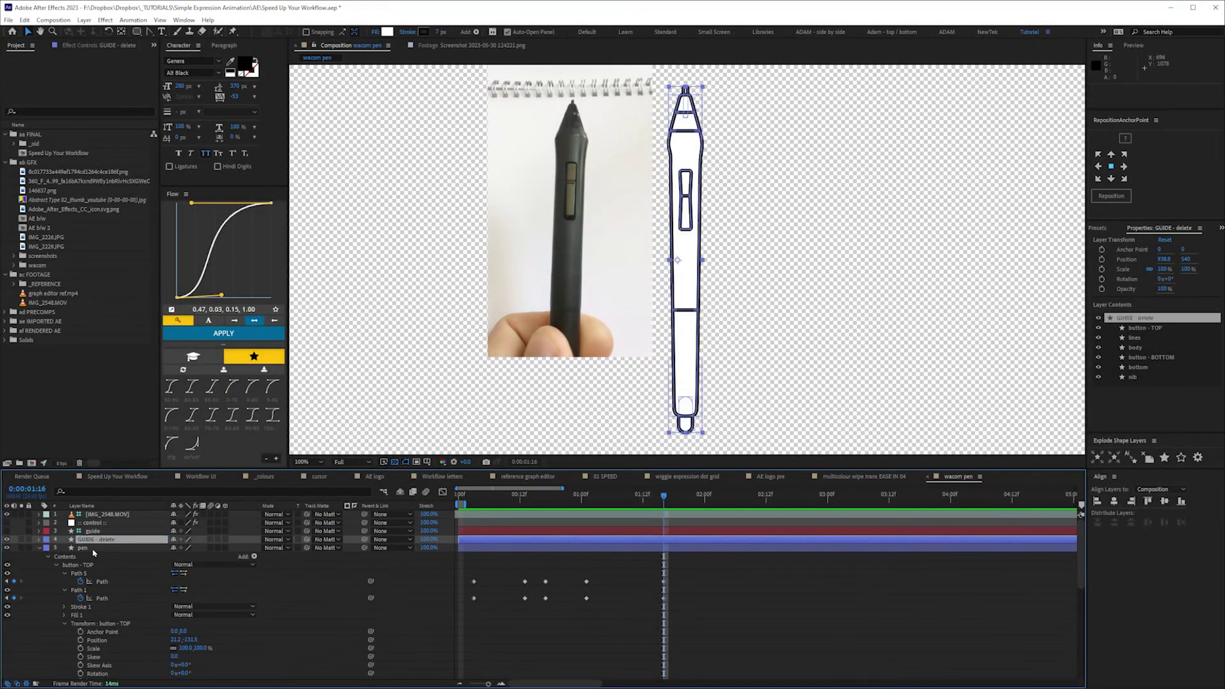
- Time-reverse the GUIDE - delete layer's Path keyframes and start them at 0:00:01:16
{"action": "key", "text": "u"}
{"action": "left_click_drag", "start_coordinate": [680, 566], "coordinate": [501, 544]}
{"action": "right_click", "coordinate": [475, 555]}
{"action": "mouse_move", "coordinate": [533, 548]}
{"action": "left_click", "coordinate": [629, 638]}
{"action": "left_click", "coordinate": [668, 566]}
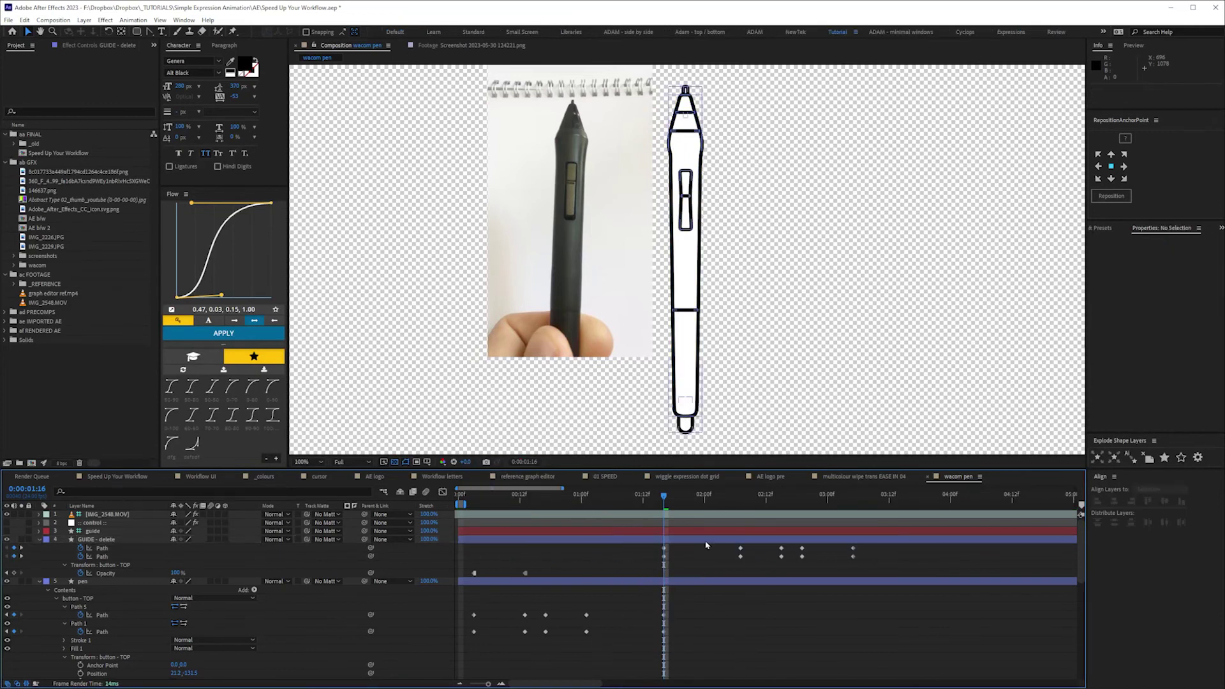
- Flip the GUIDE - delete layer horizontally with a scale of -100, 100% and set its opacity to 50%
{"action": "left_click", "coordinate": [92, 581]}
{"action": "left_click", "coordinate": [118, 540]}
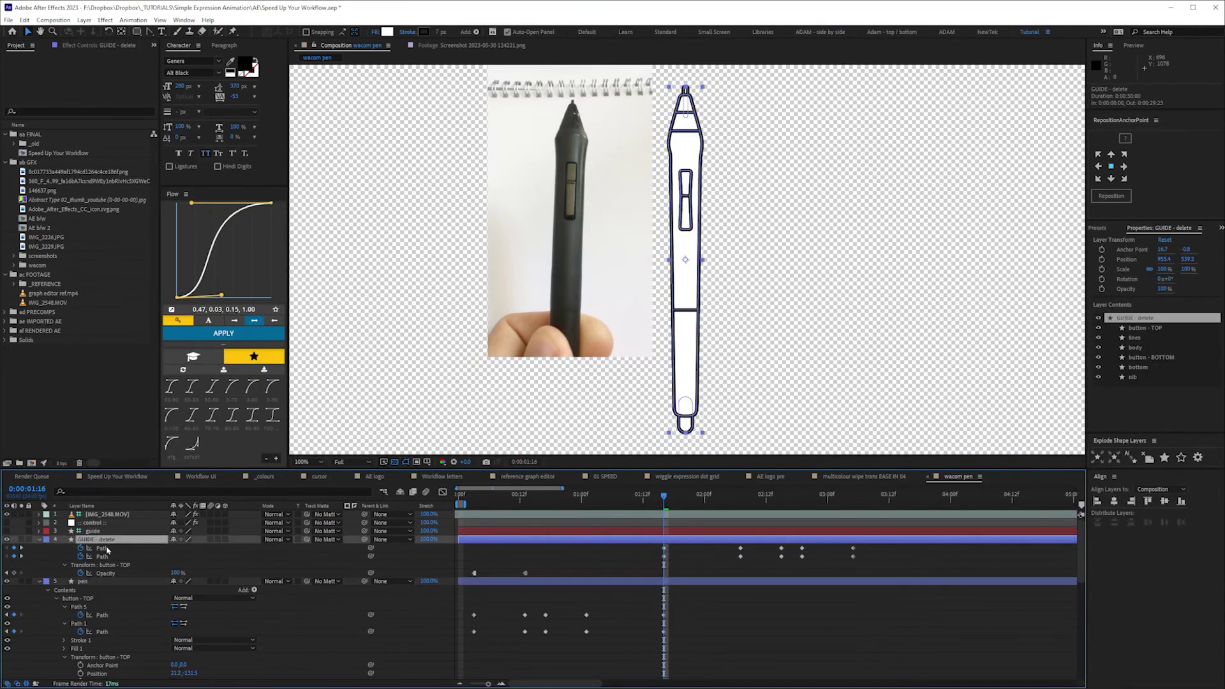
{"action": "key", "text": "s"}
{"action": "left_click", "coordinate": [187, 547]}
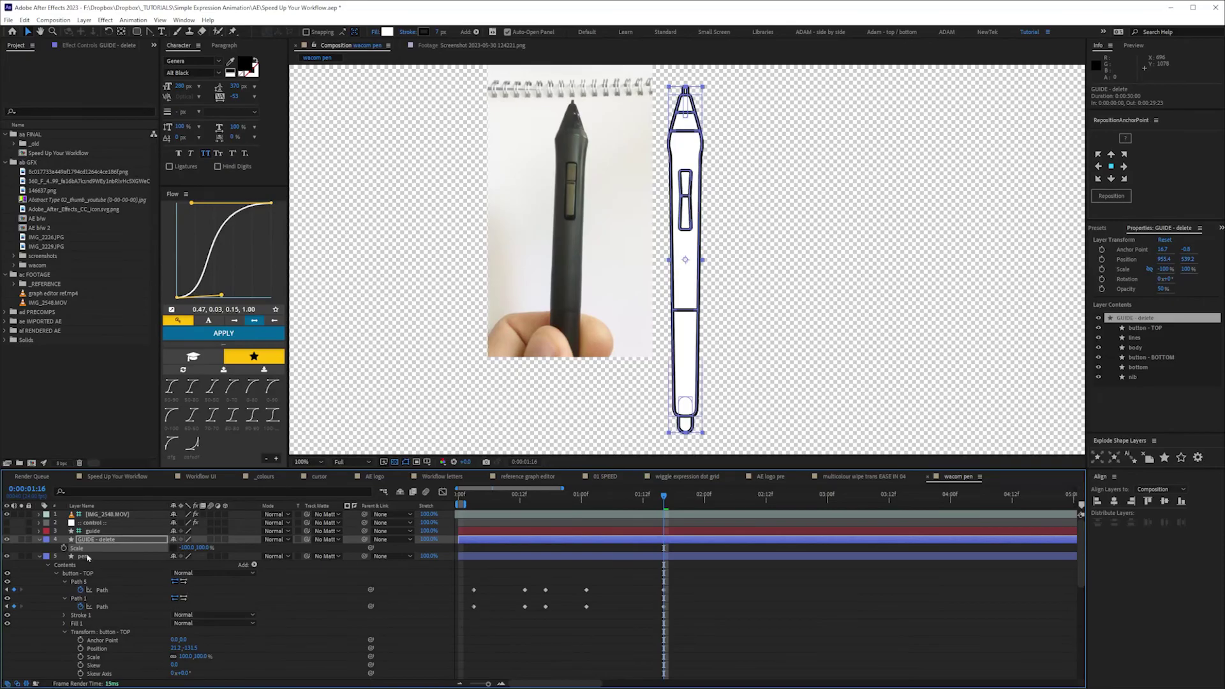
- Adjust the pen's button path points at 0:00:02:07 to match the mirrored guide
{"action": "key", "text": "u"}
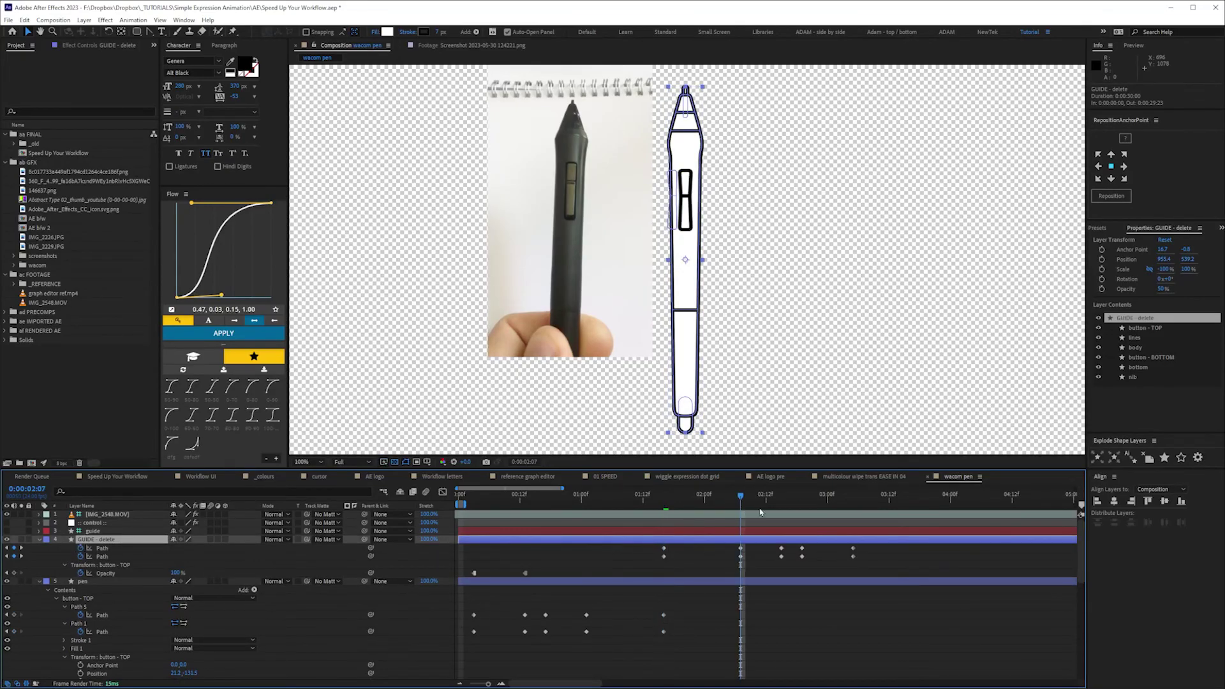
{"action": "scroll", "coordinate": [733, 236], "scroll_direction": "up", "scroll_amount": 2}
{"action": "left_click", "coordinate": [635, 157]}
{"action": "key", "text": "ctrl+v"}
{"action": "left_click", "coordinate": [641, 161]}
{"action": "left_click_drag", "start_coordinate": [640, 219], "coordinate": [626, 198]}
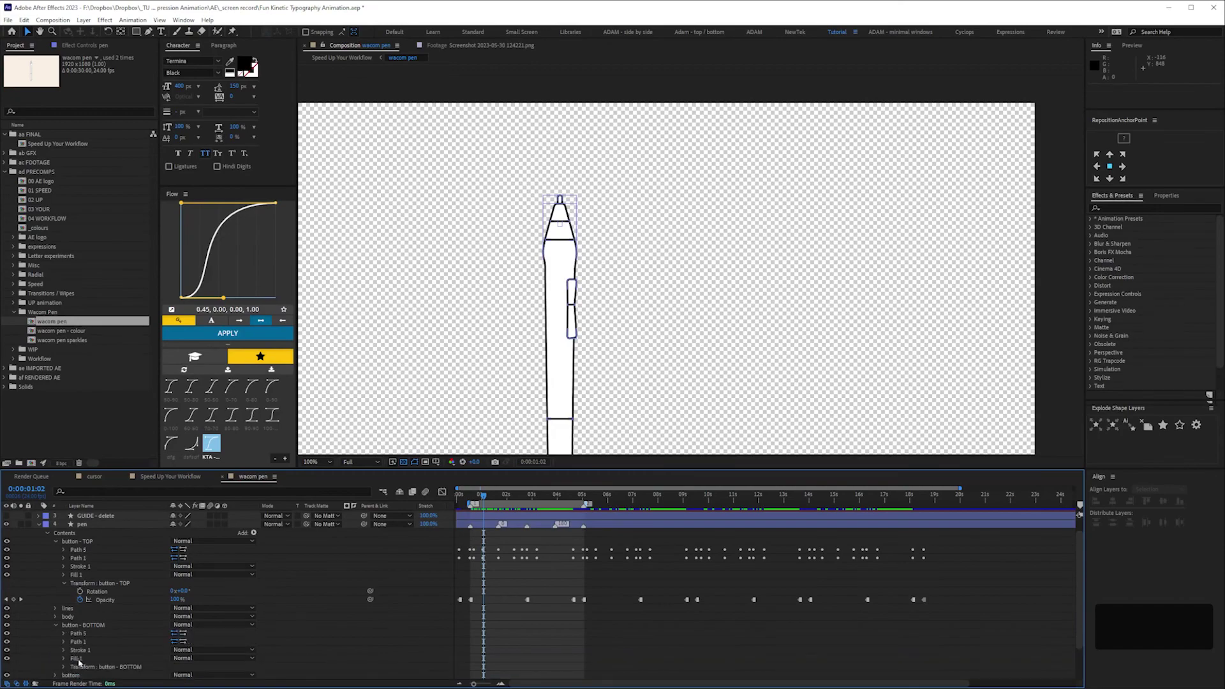
- Hide the Scale, Position and Anchor Point properties in the button - BOTTOM group's transform, leaving Opacity
{"action": "scroll", "coordinate": [101, 681], "scroll_direction": "down", "scroll_amount": 3}
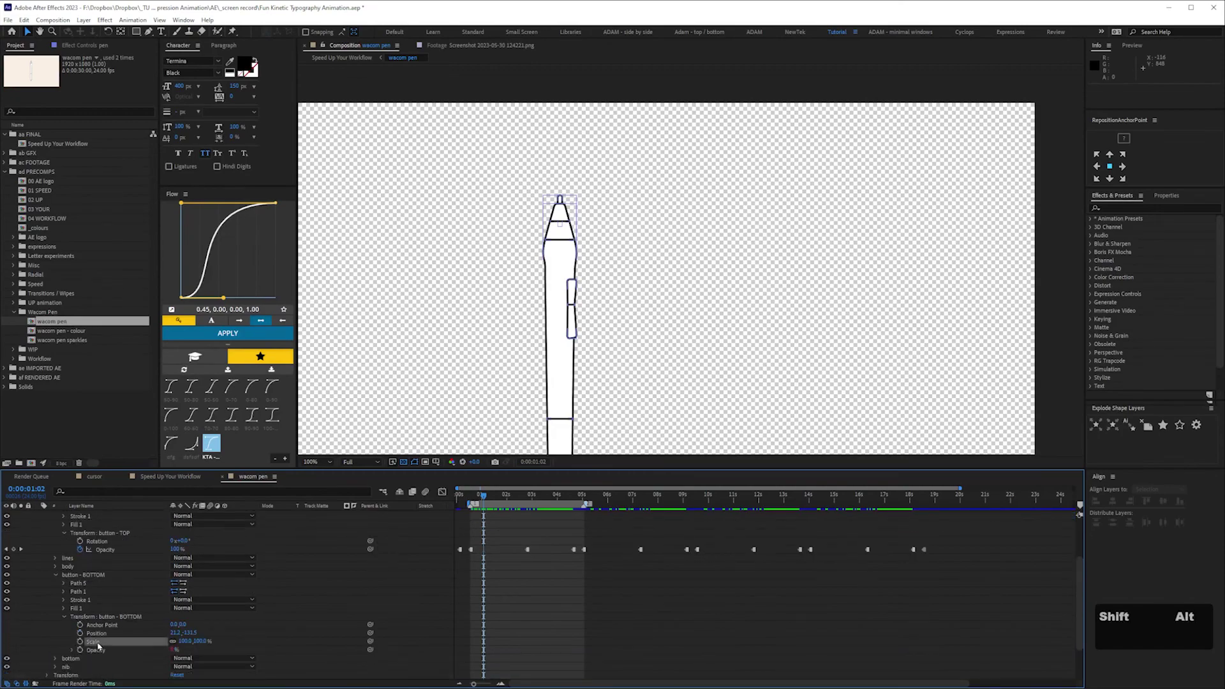
{"action": "left_click", "coordinate": [96, 642], "text": "alt+shift"}
{"action": "left_click", "coordinate": [90, 634], "text": "alt+shift"}
{"action": "left_click", "coordinate": [78, 626], "text": "alt+shift"}
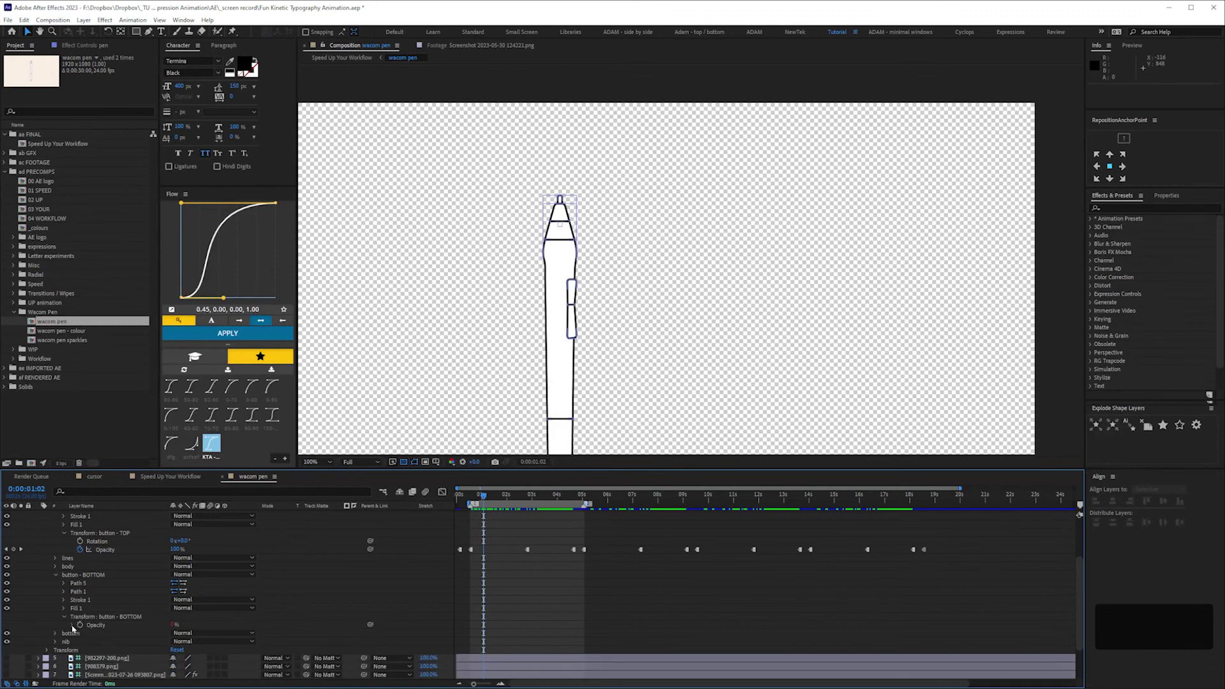
- Examine the expression on the button - BOTTOM group's Opacity and open the wacom pen - colour composition
{"action": "left_click", "coordinate": [74, 626]}
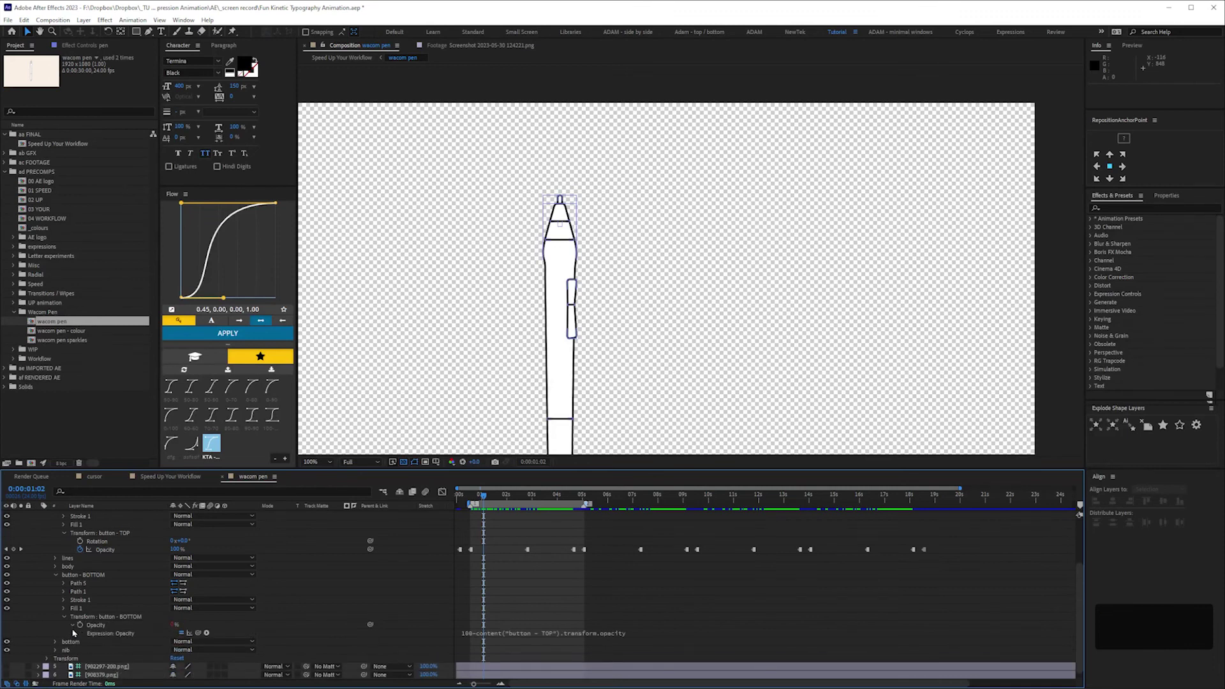
{"action": "left_click", "coordinate": [74, 625]}
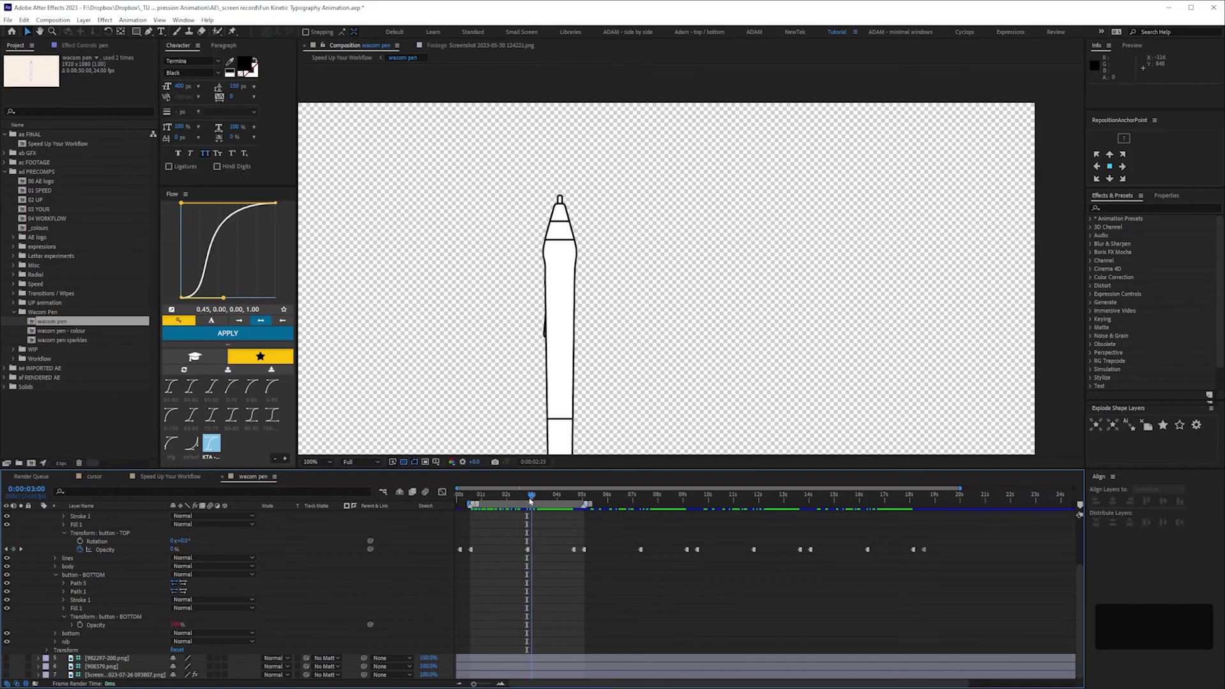
{"action": "double_click", "coordinate": [62, 331]}
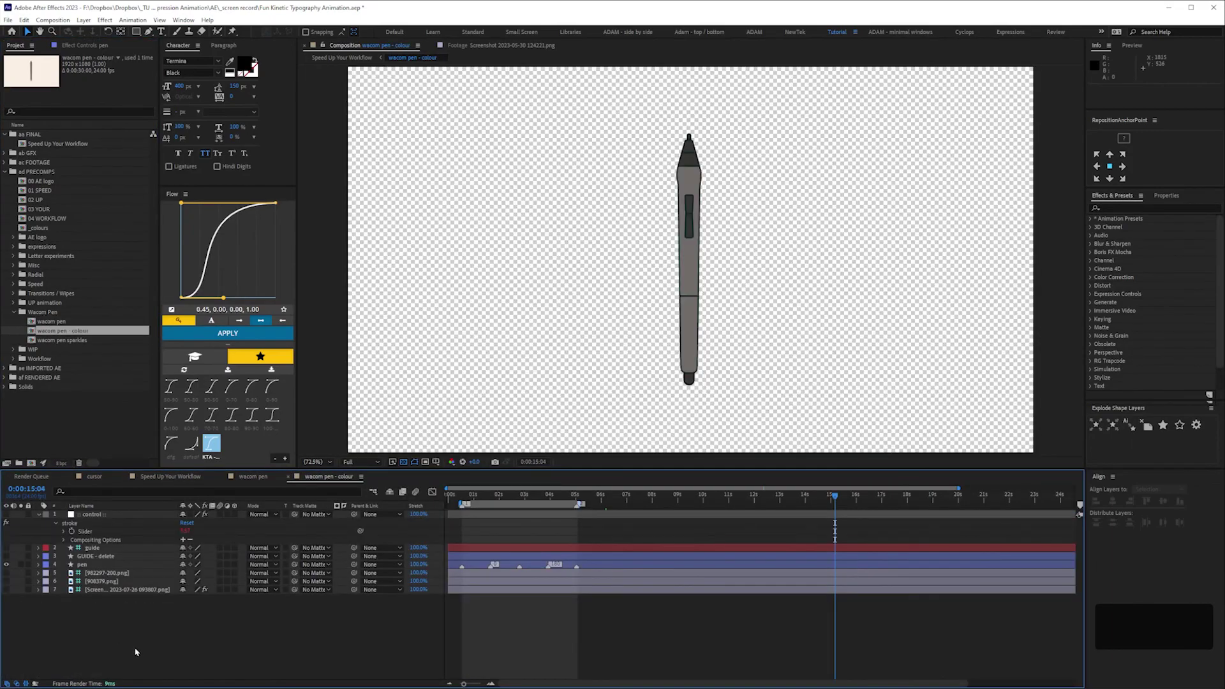